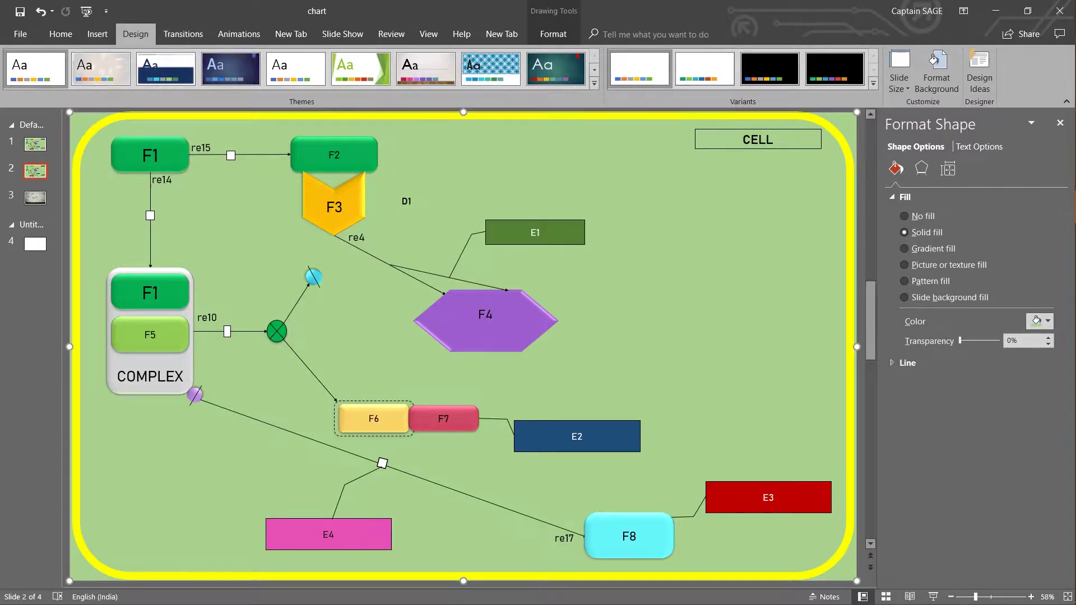
# - Preview the cell pathway diagram slide full screen, then return to editing
pyautogui.hotkey('shift', 'F5')
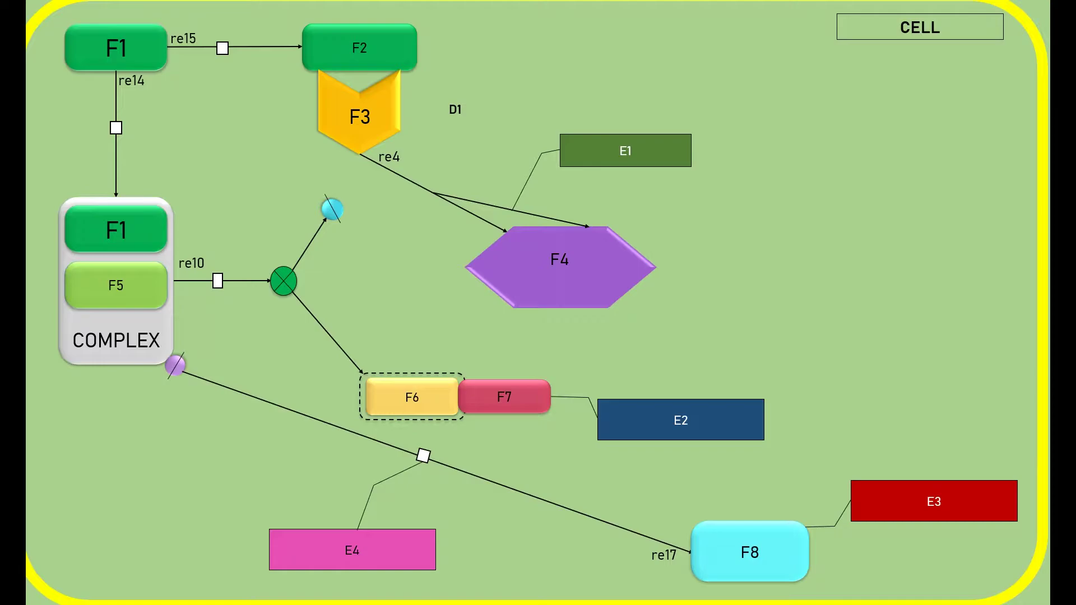
pyautogui.press('Escape')
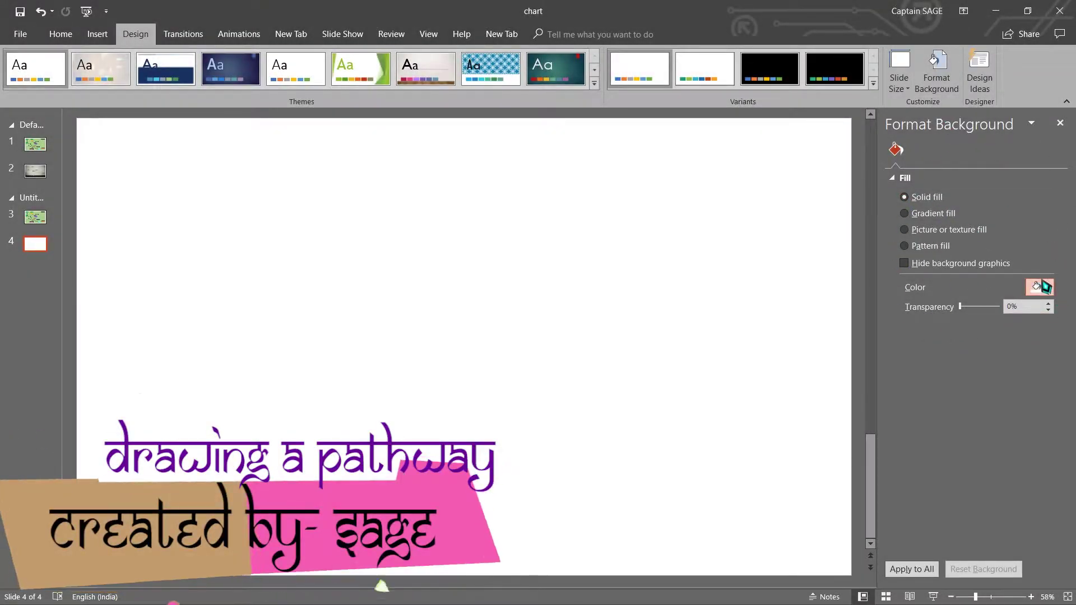
# - Fill slide 4's background with light green
pyautogui.click(1040, 287)
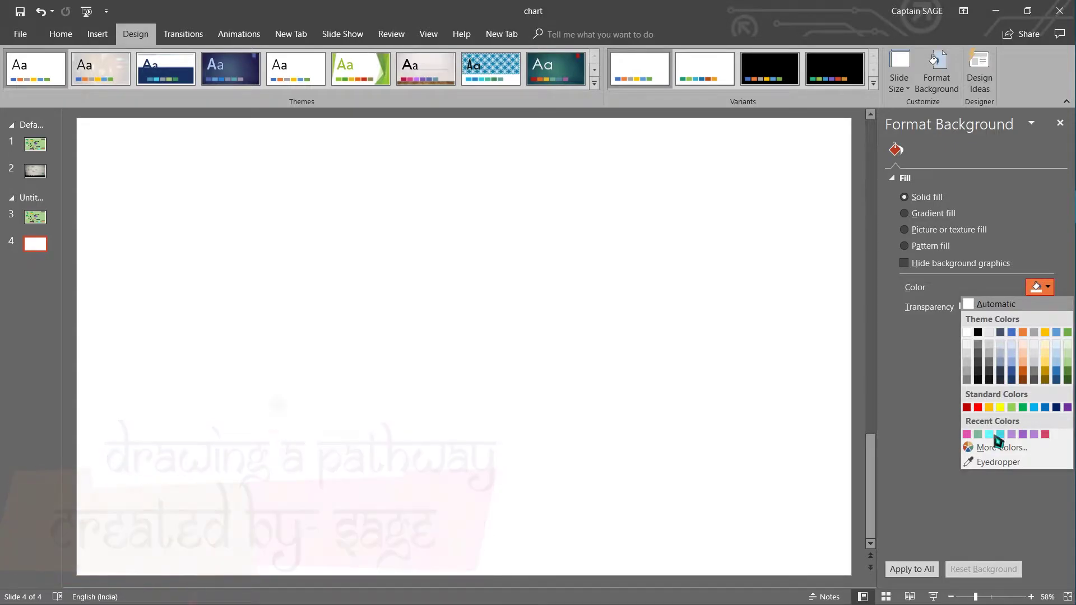
pyautogui.click(1012, 408)
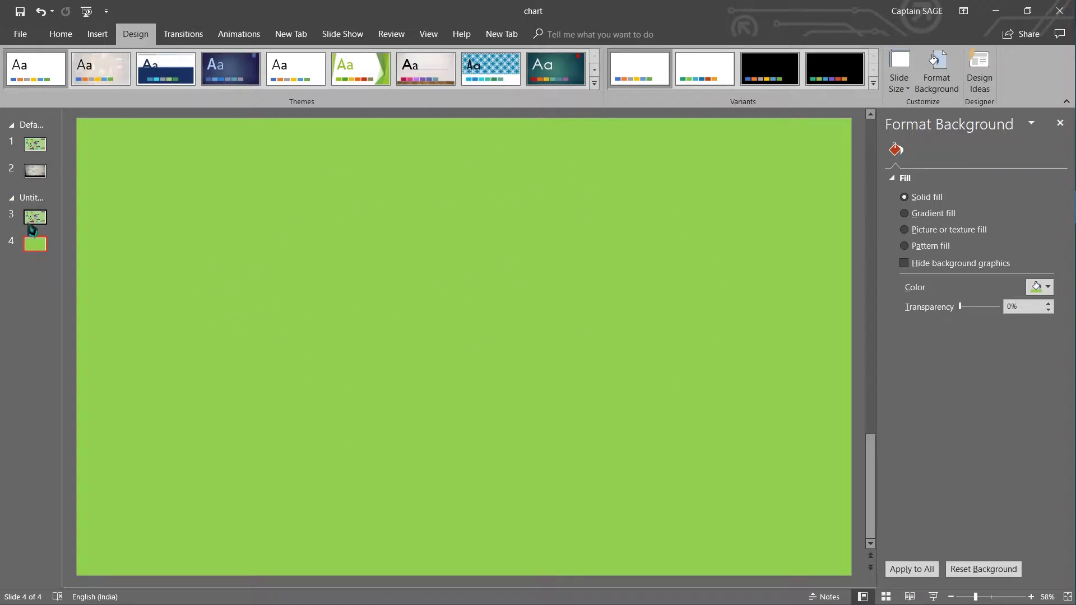
pyautogui.click(32, 223)
pyautogui.click(38, 247)
# - Draw a rounded rectangle covering most of slide 4
pyautogui.click(97, 34)
pyautogui.click(236, 84)
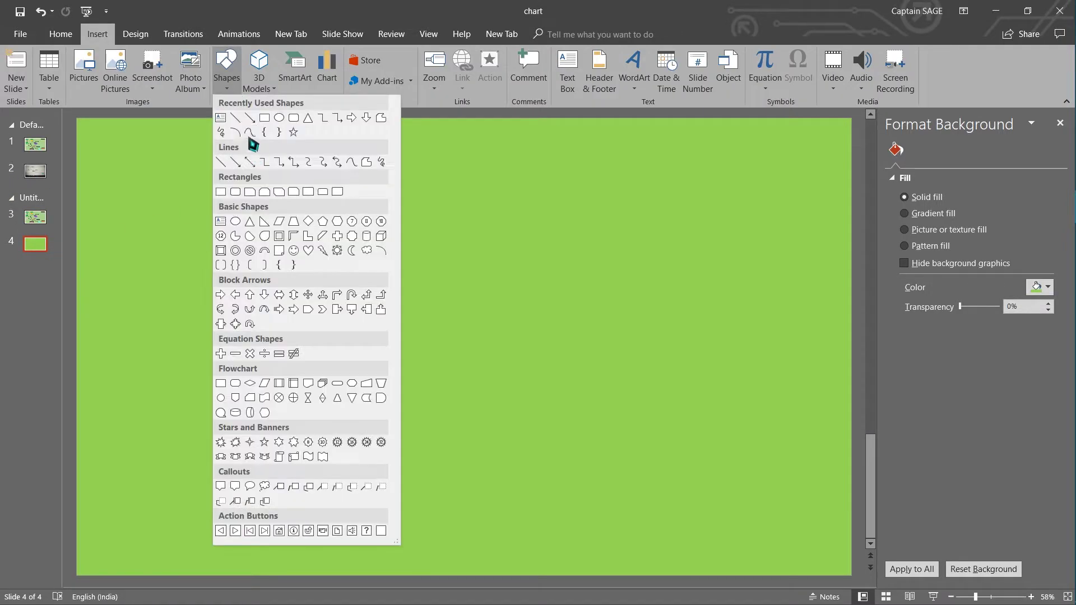
pyautogui.click(293, 119)
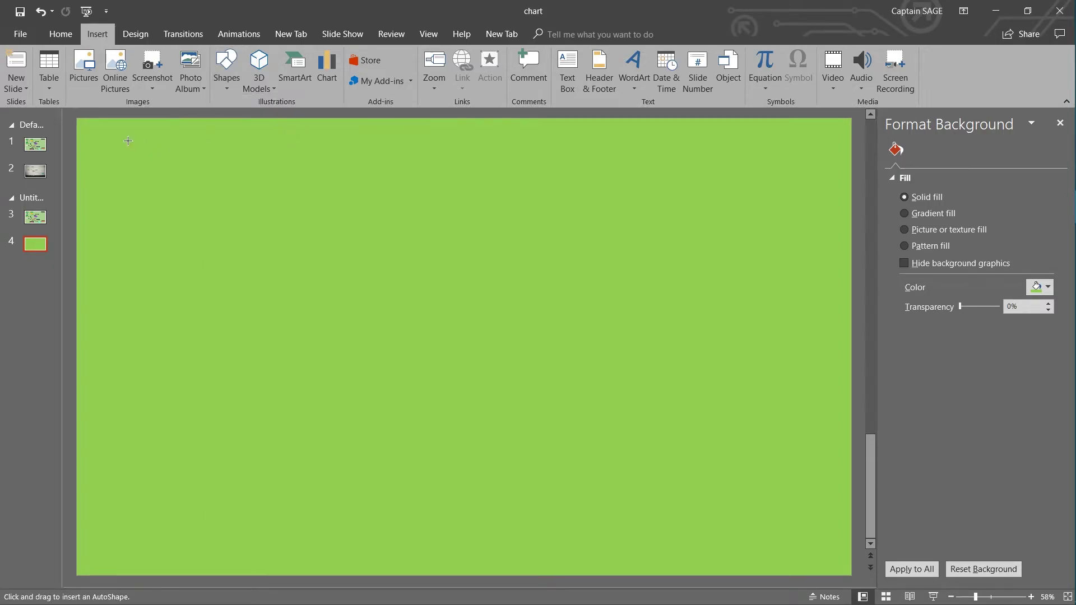
pyautogui.moveTo(90, 133); pyautogui.dragTo(846, 569)
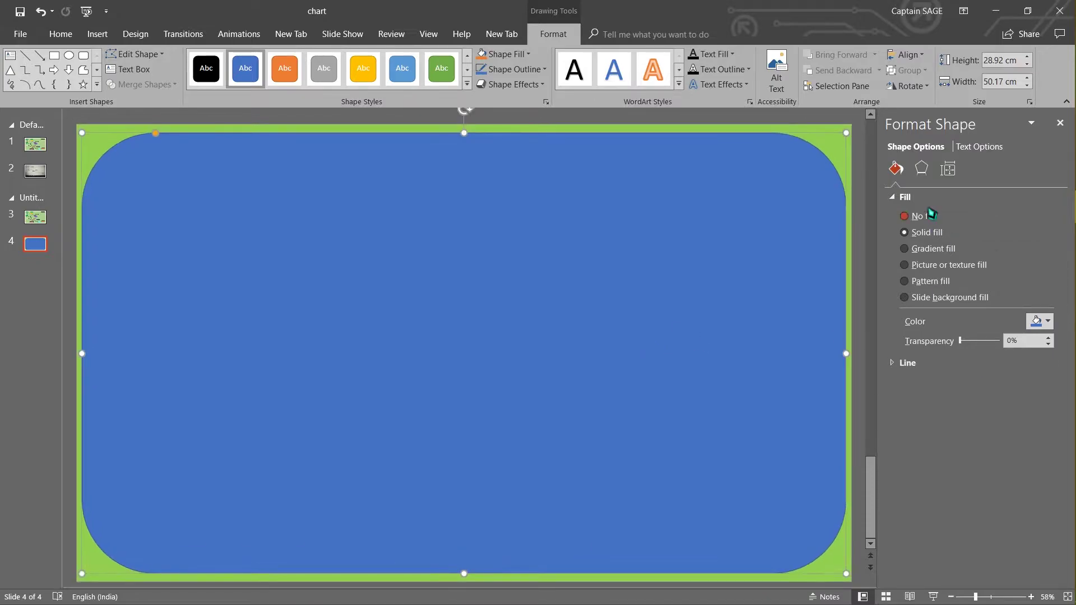
# - Remove the rounded rectangle's fill so the green background shows through
pyautogui.doubleClick(541, 35)
pyautogui.click(575, 35)
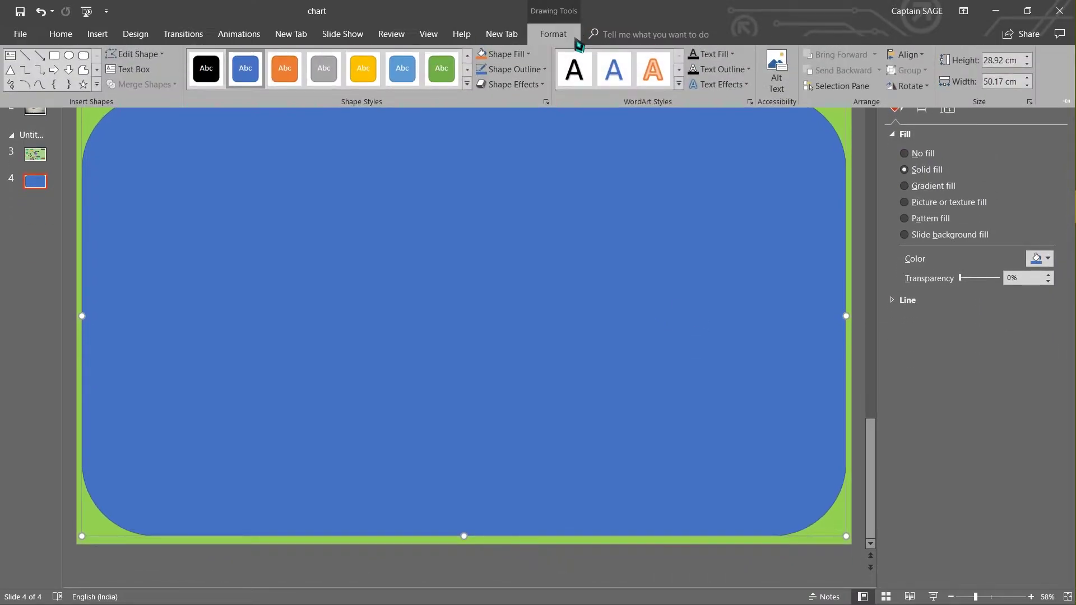
pyautogui.click(512, 56)
pyautogui.click(499, 200)
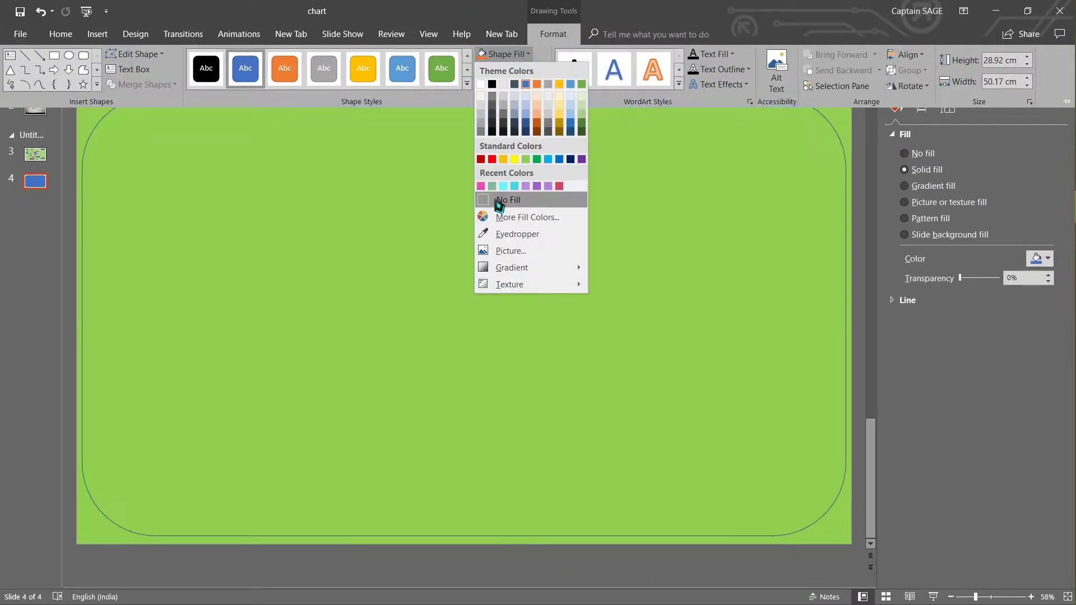
pyautogui.click(476, 224)
pyautogui.scroll(1, 481, 233)
pyautogui.scroll(-1, 480, 233)
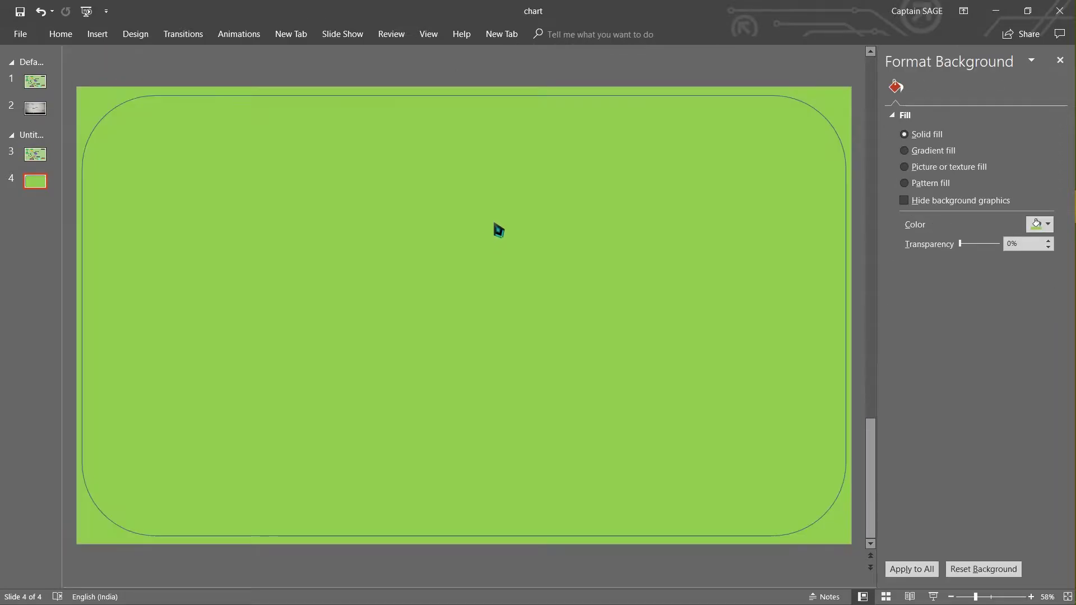
# - Give the rounded rectangle a yellow outline 8 pt thick
pyautogui.click(202, 97)
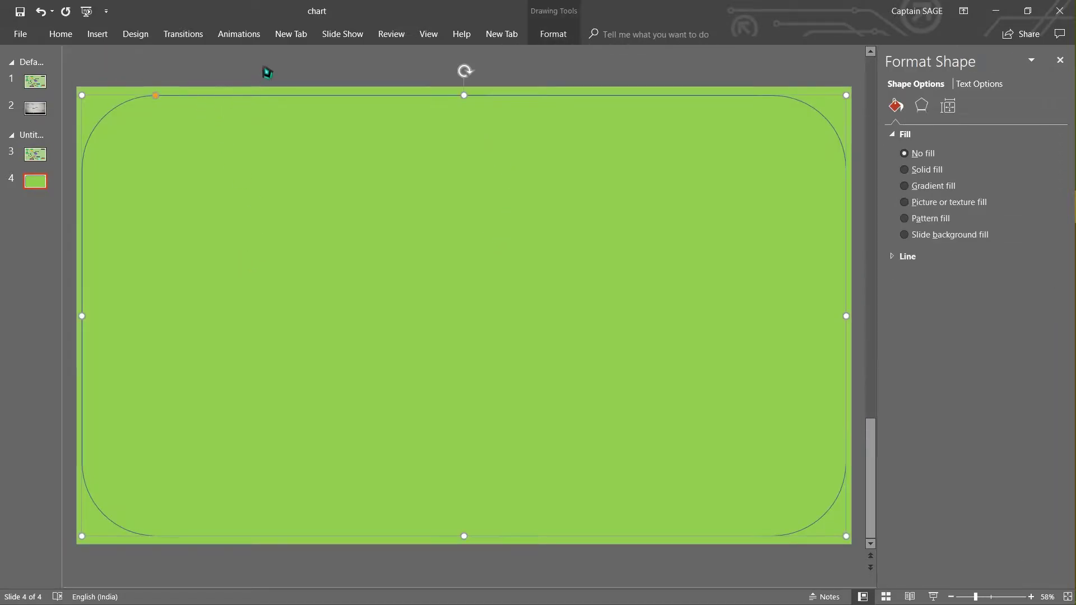
pyautogui.click(553, 35)
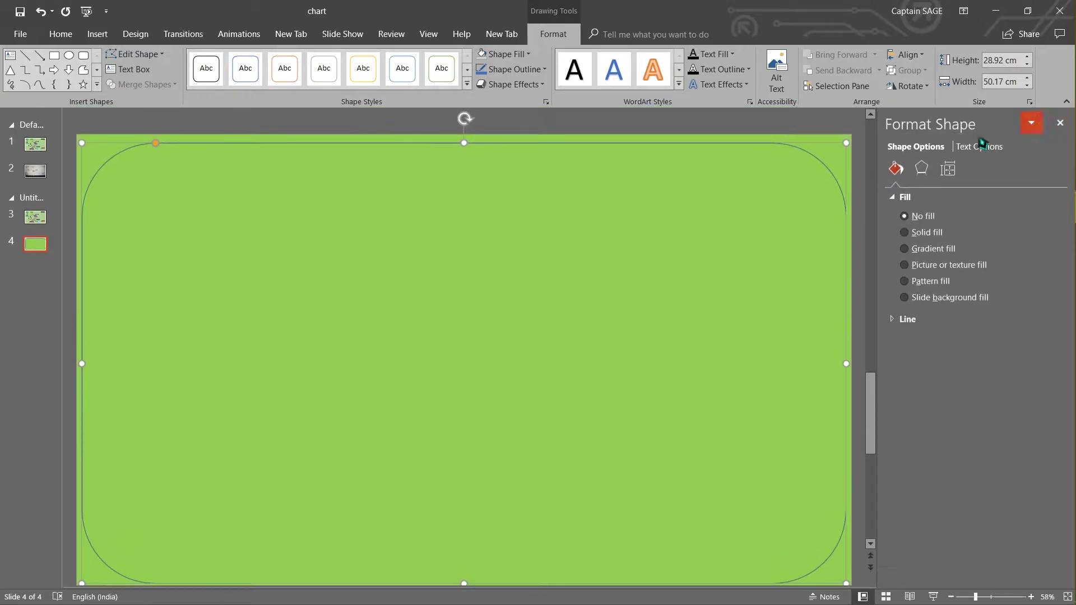
pyautogui.click(514, 69)
pyautogui.moveTo(509, 266)
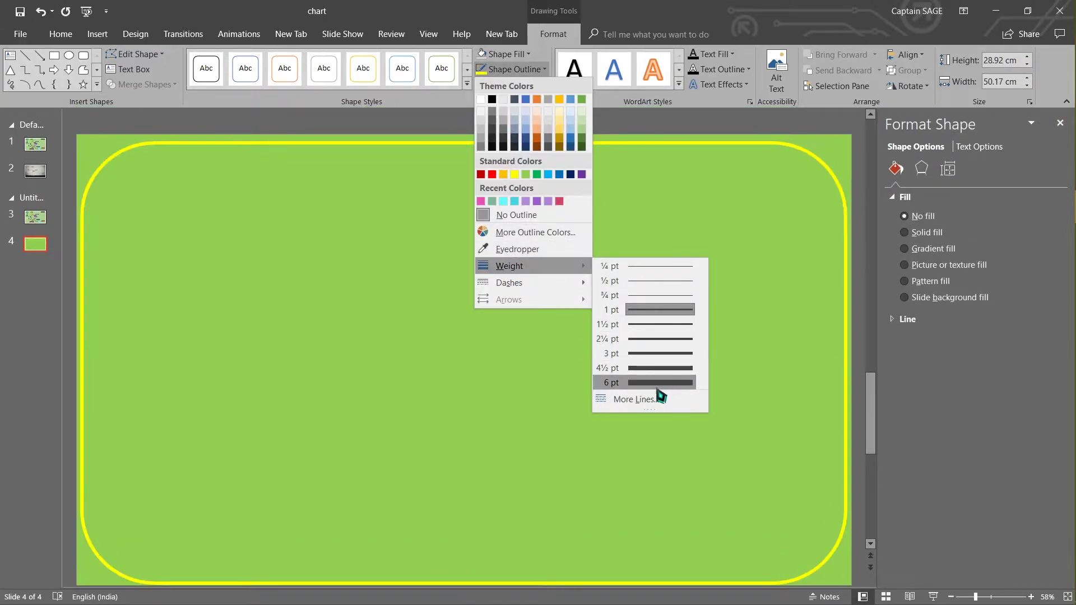
pyautogui.click(659, 387)
pyautogui.click(513, 69)
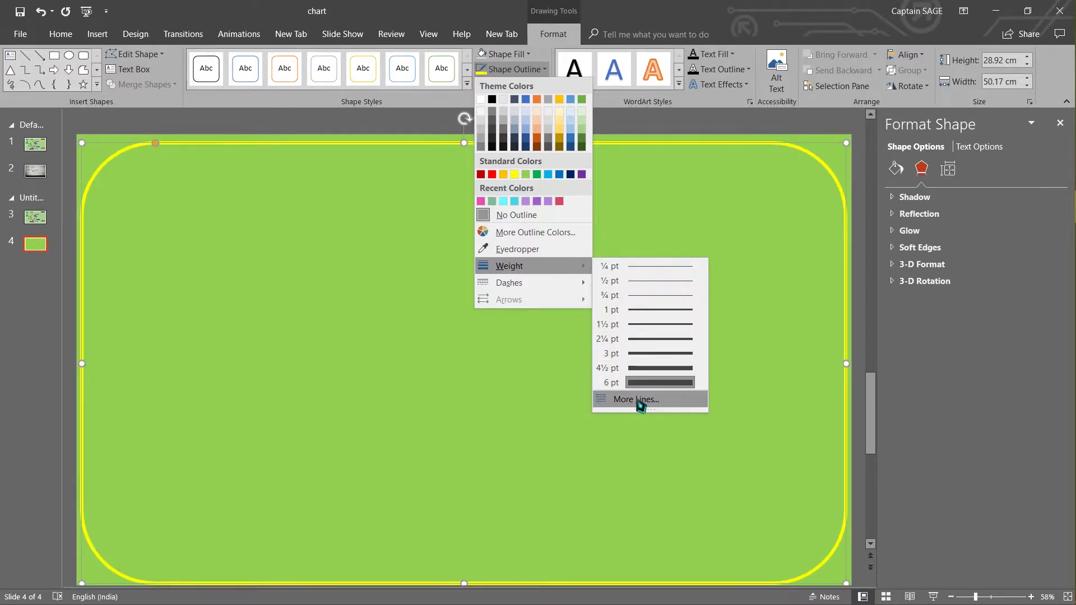
pyautogui.click(638, 400)
pyautogui.scroll(-1, 1019, 367)
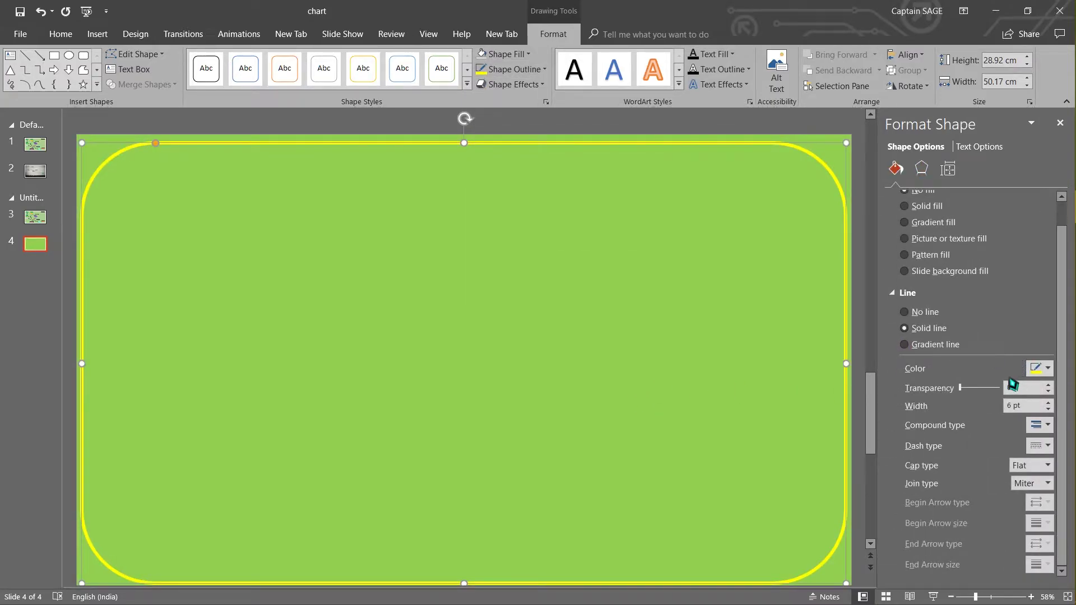
pyautogui.click(1048, 402)
pyautogui.click(1048, 403)
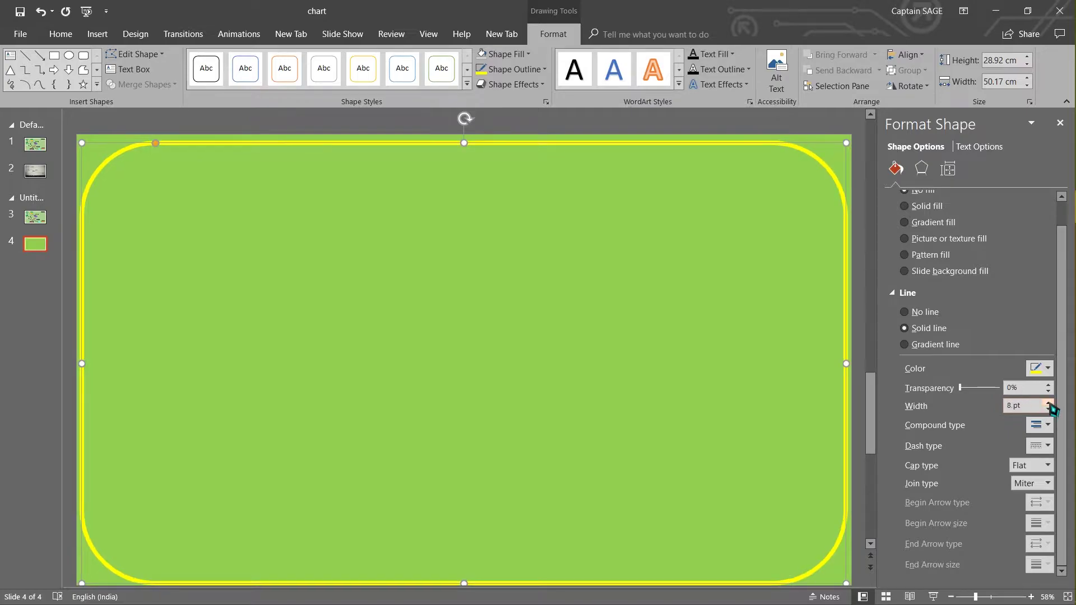
pyautogui.click(1048, 402)
pyautogui.press('Escape')
# - Raise the background's luminance to a paler custom green matching slide 3's diagram
pyautogui.click(1041, 287)
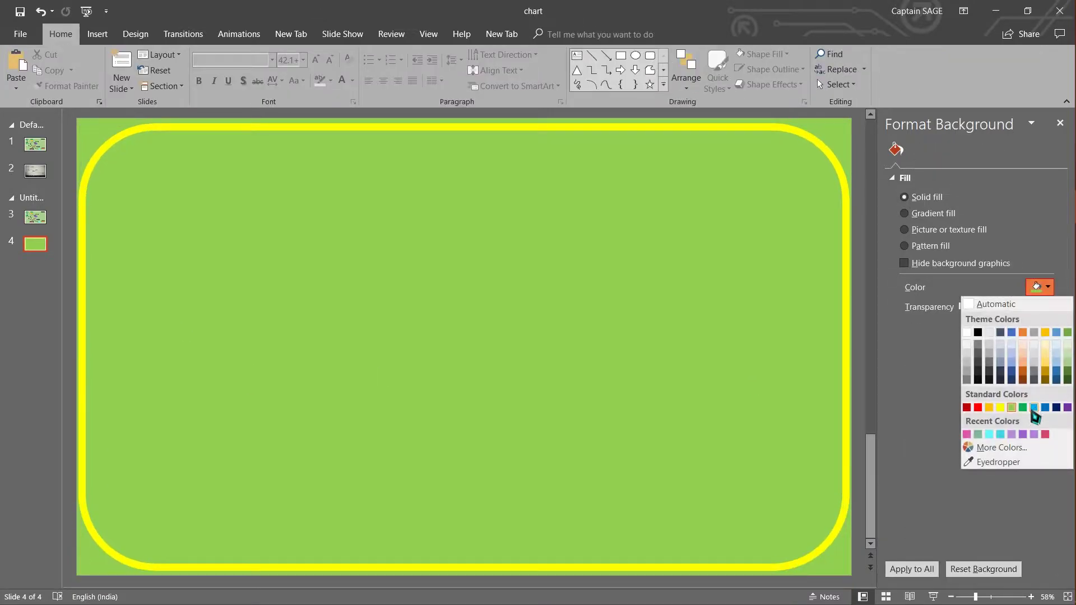
pyautogui.click(994, 448)
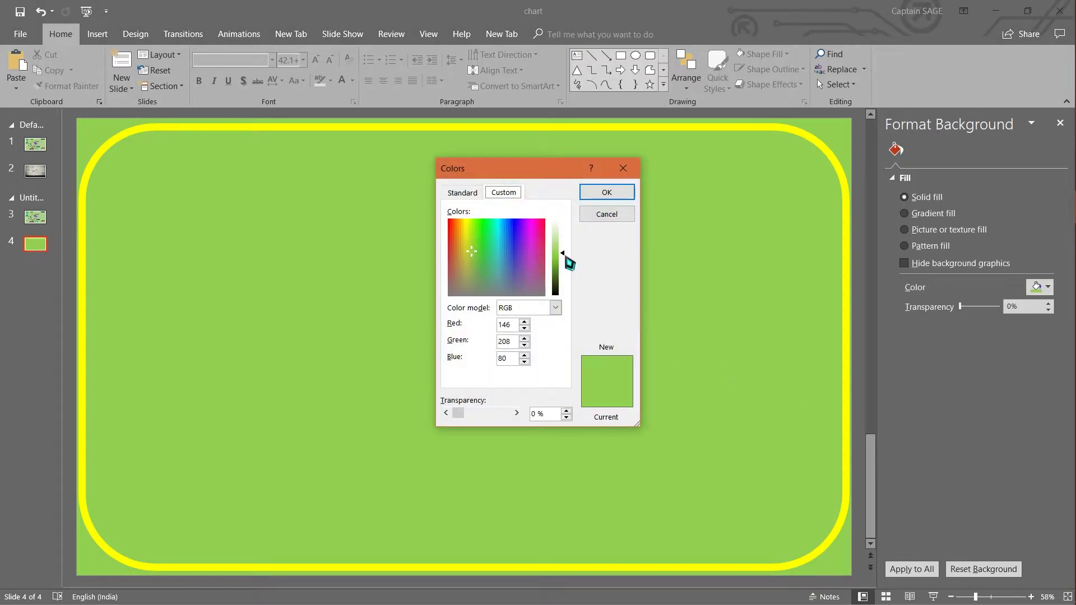
pyautogui.moveTo(569, 263); pyautogui.dragTo(569, 238)
pyautogui.click(605, 193)
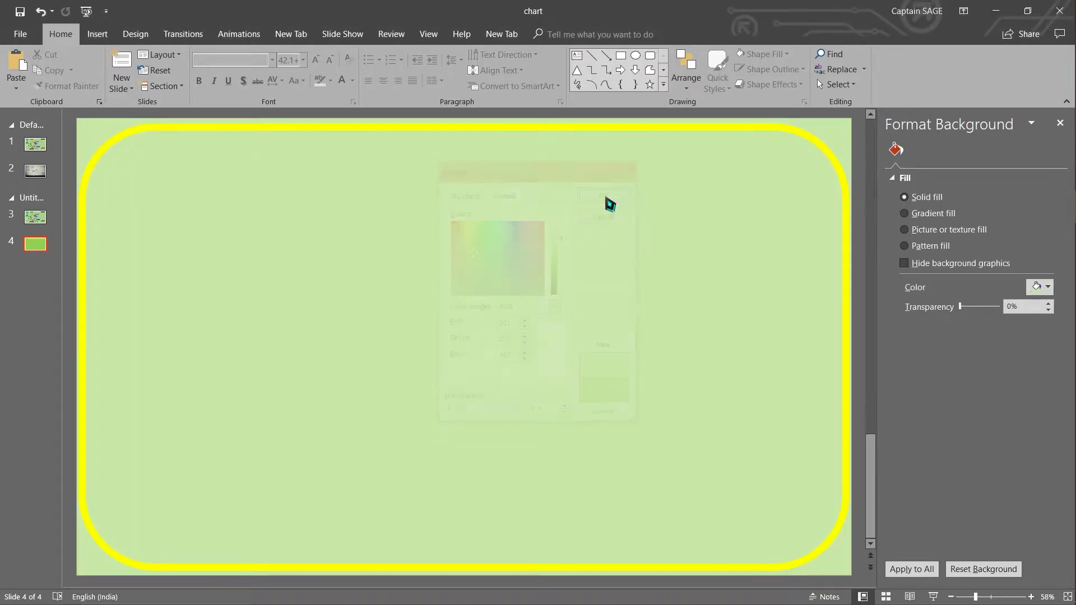
pyautogui.click(36, 218)
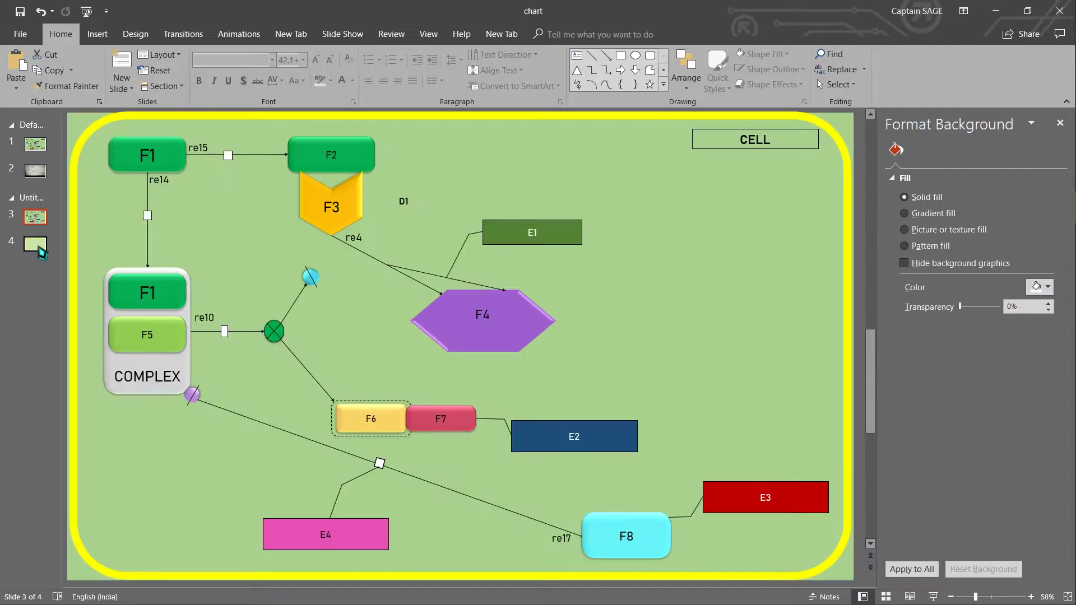
pyautogui.click(35, 244)
pyautogui.click(98, 34)
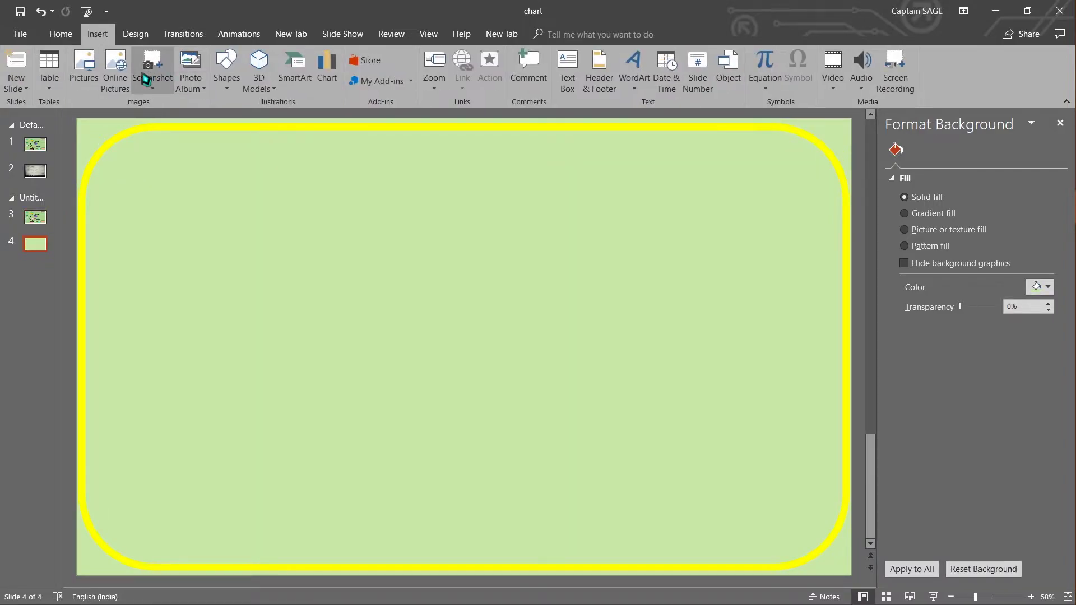
pyautogui.click(226, 81)
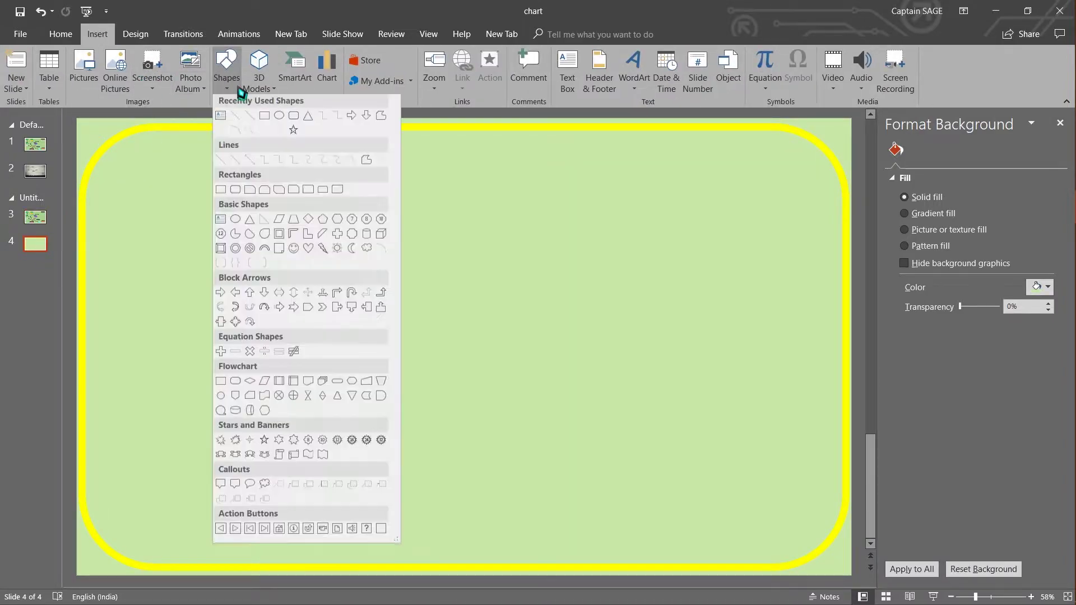
# - Draw a small green rounded rectangle near the top-left with no outline and a beveled preset
pyautogui.click(293, 118)
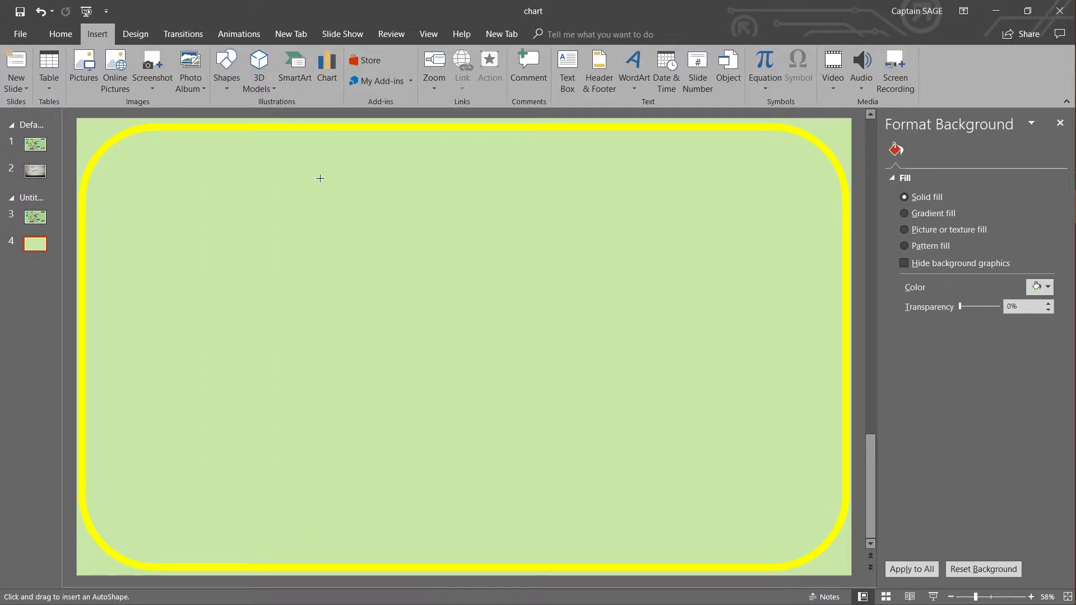
pyautogui.moveTo(149, 163); pyautogui.dragTo(224, 199)
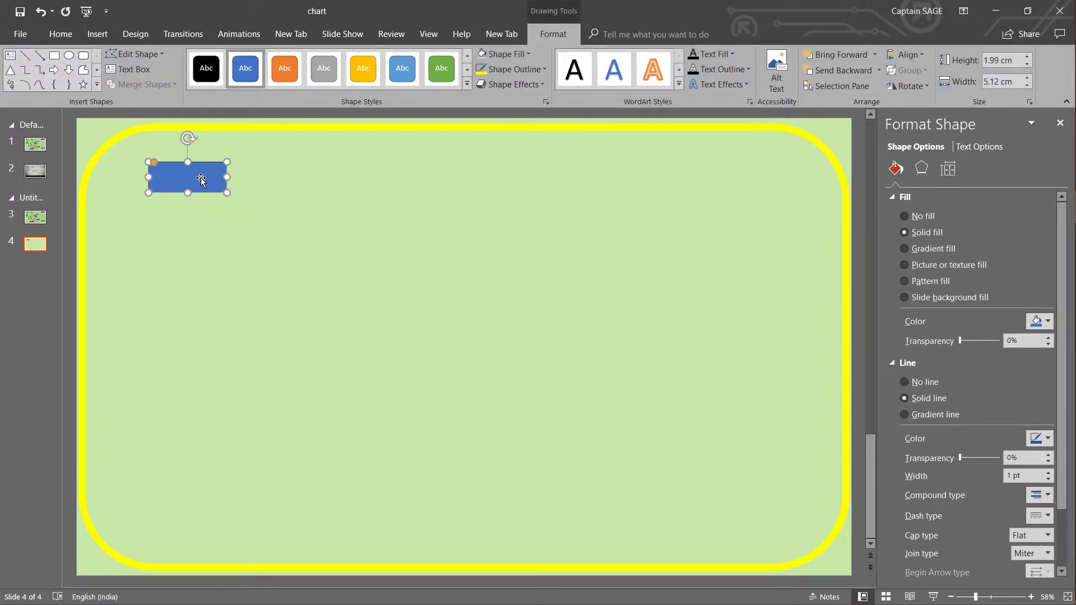
pyautogui.click(507, 54)
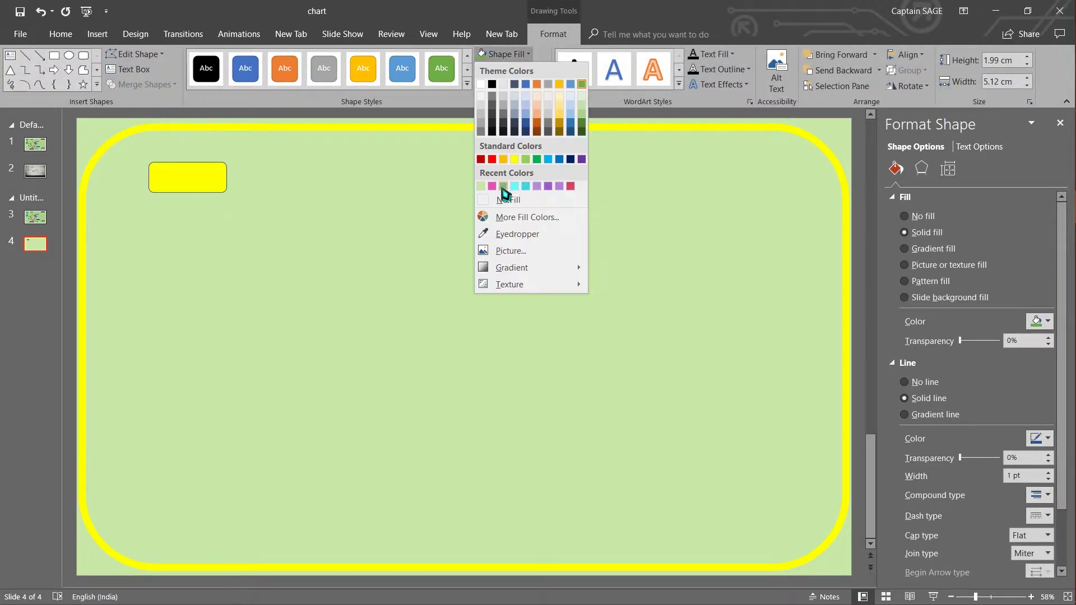
pyautogui.click(536, 159)
pyautogui.click(513, 69)
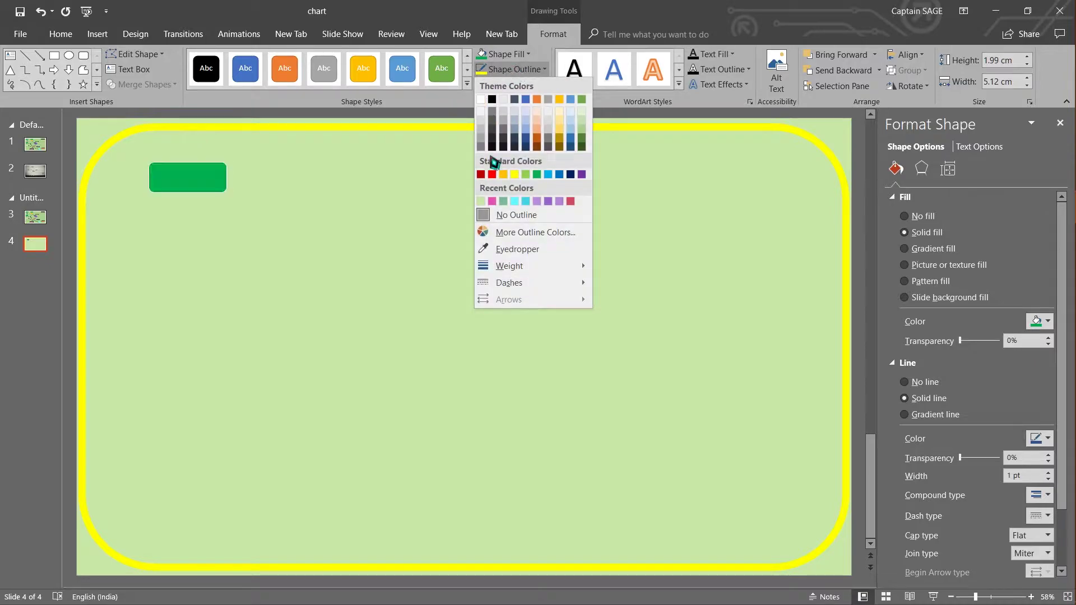
pyautogui.click(506, 216)
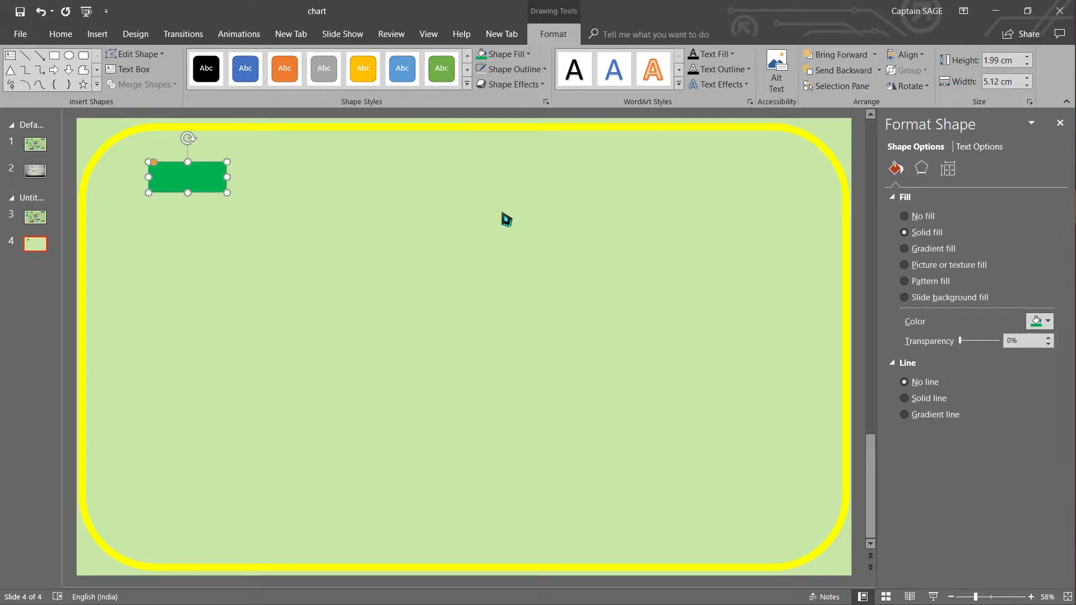
pyautogui.click(524, 85)
pyautogui.moveTo(518, 109)
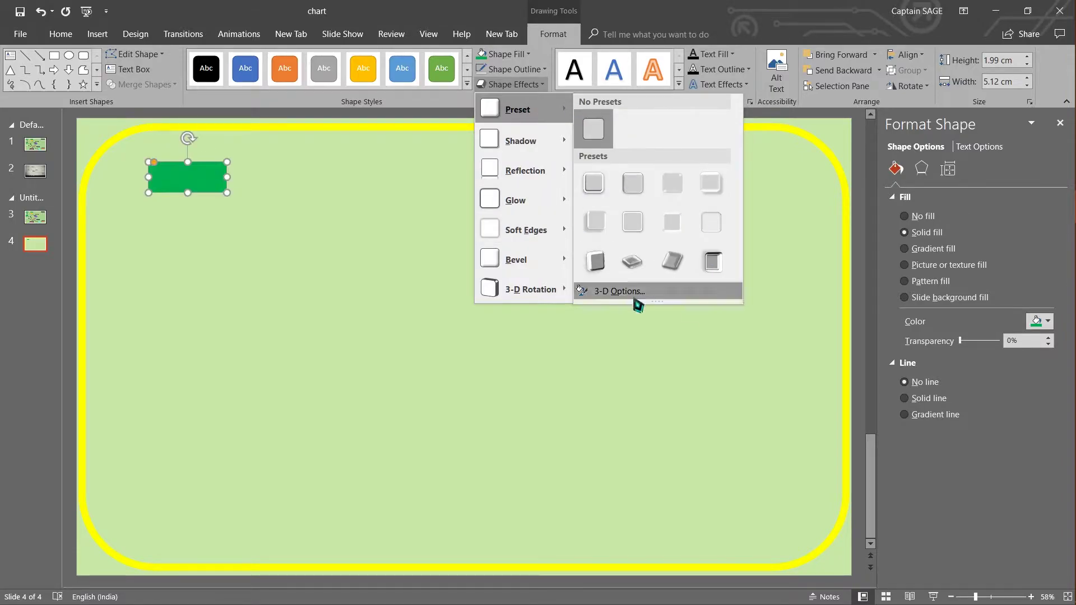
pyautogui.click(632, 188)
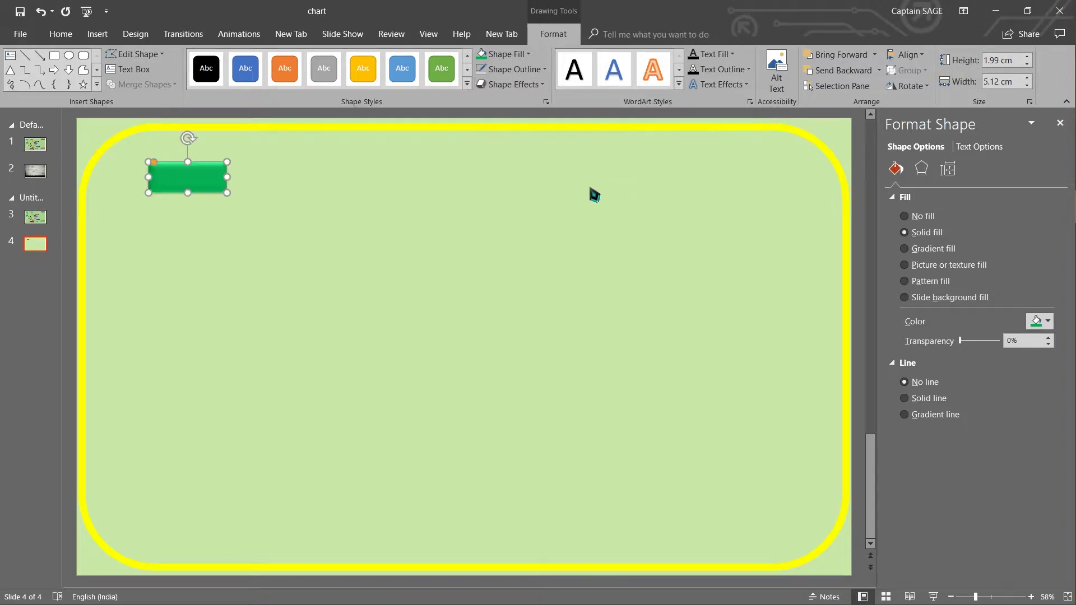
# - Label the box F1 in Bahnschrift SemiLight and enlarge it slightly
pyautogui.click(204, 177)
pyautogui.write('F')
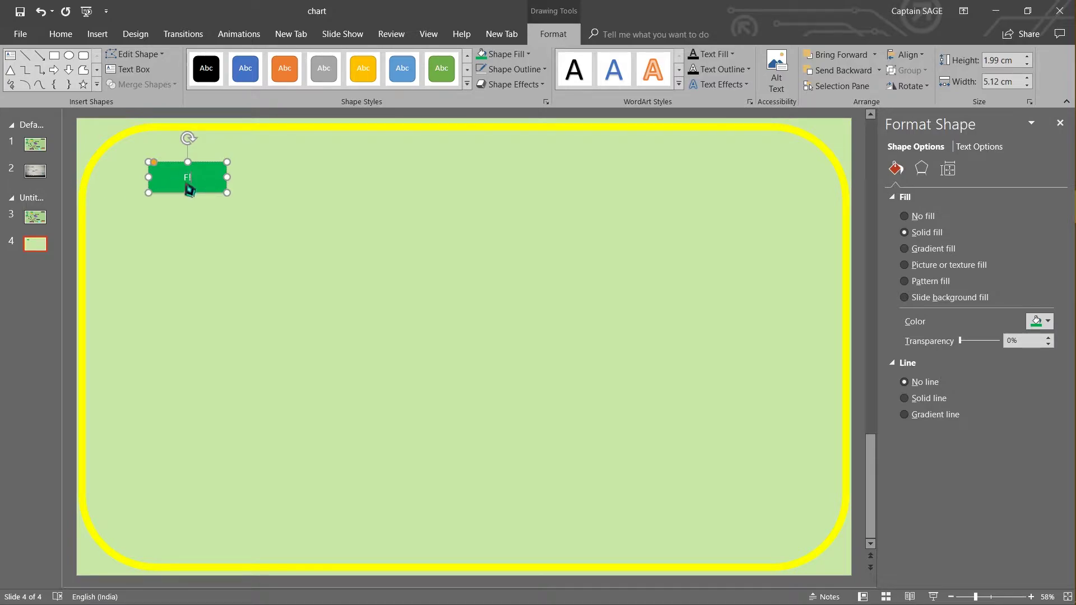
pyautogui.press('BackSpace')
pyautogui.doubleClick(187, 187)
pyautogui.click(236, 138)
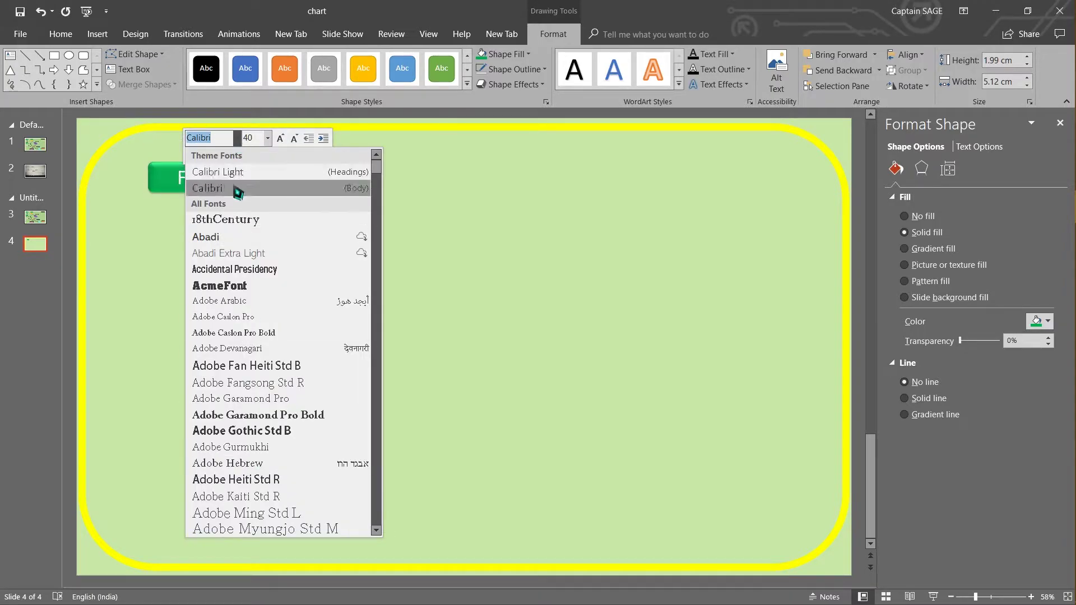
pyautogui.scroll(-10, 237, 192)
pyautogui.scroll(-6, 237, 193)
pyautogui.press('Escape')
pyautogui.press('Escape')
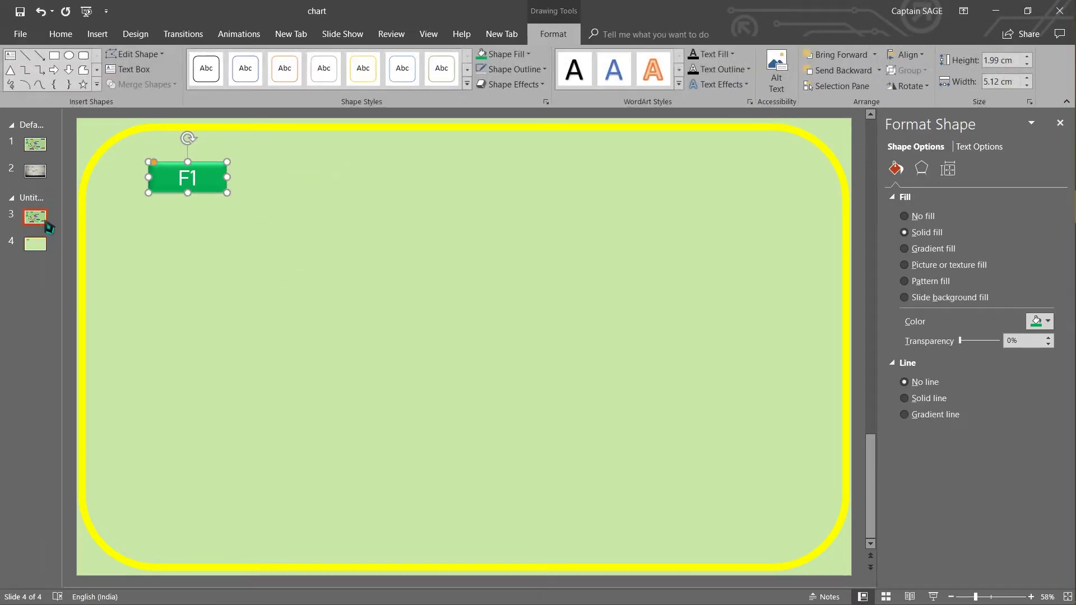
pyautogui.click(229, 197)
pyautogui.moveTo(228, 193); pyautogui.dragTo(190, 180)
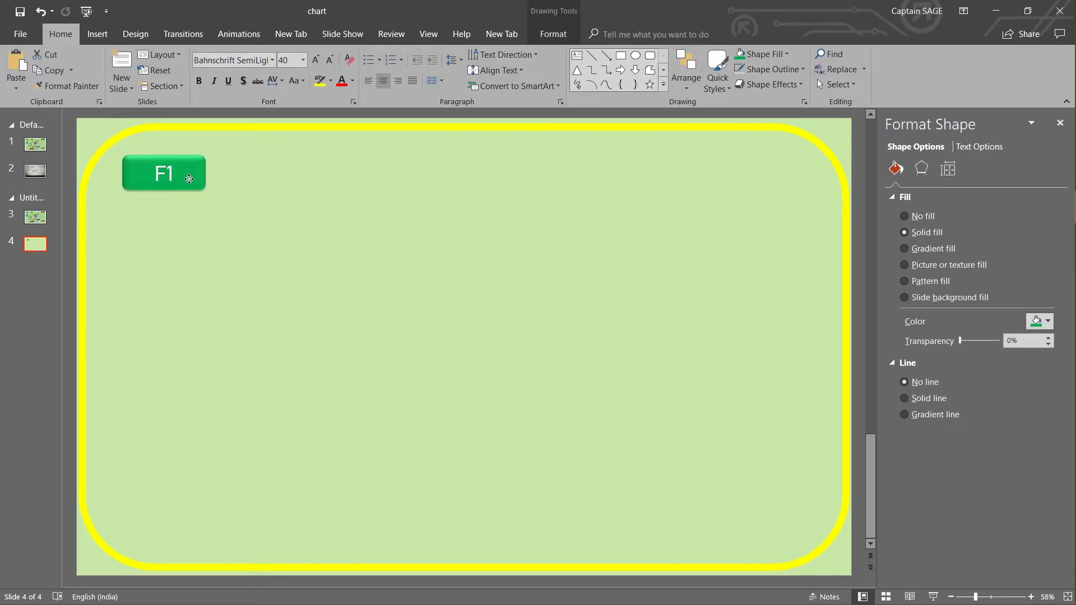
pyautogui.click(163, 132)
pyautogui.click(97, 34)
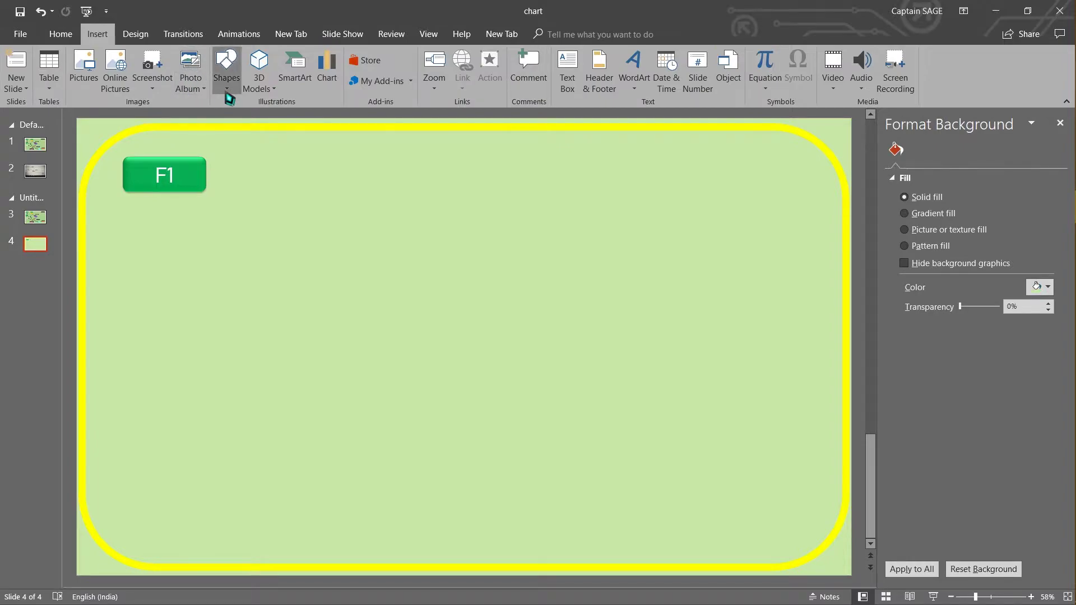
# - Draw a 2.25 pt line out from F1's right edge
pyautogui.click(227, 70)
pyautogui.click(249, 119)
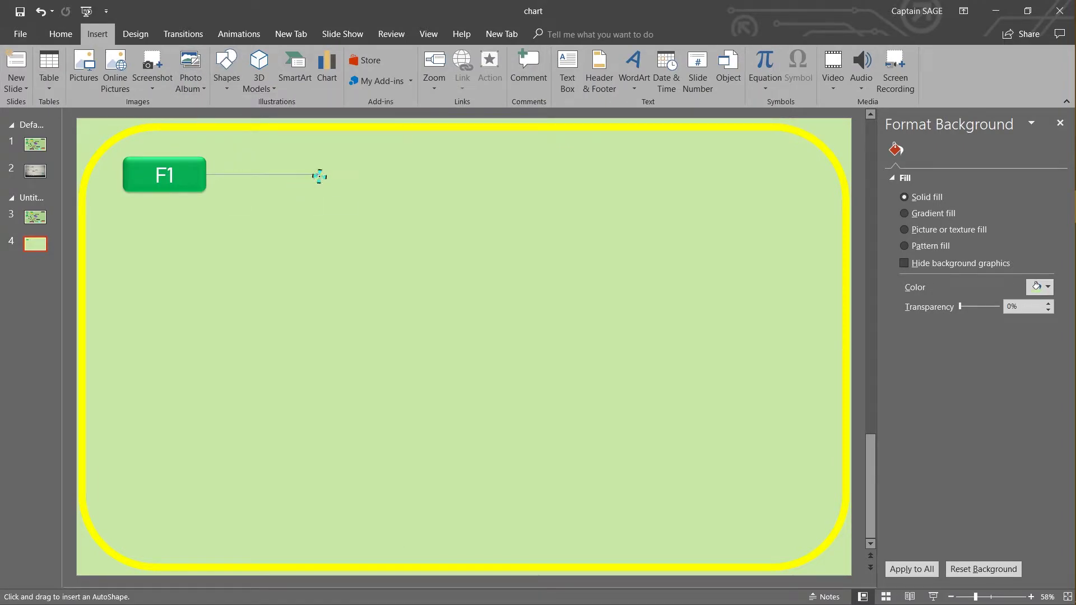
pyautogui.moveTo(319, 177); pyautogui.dragTo(319, 174)
pyautogui.click(514, 69)
pyautogui.click(679, 356)
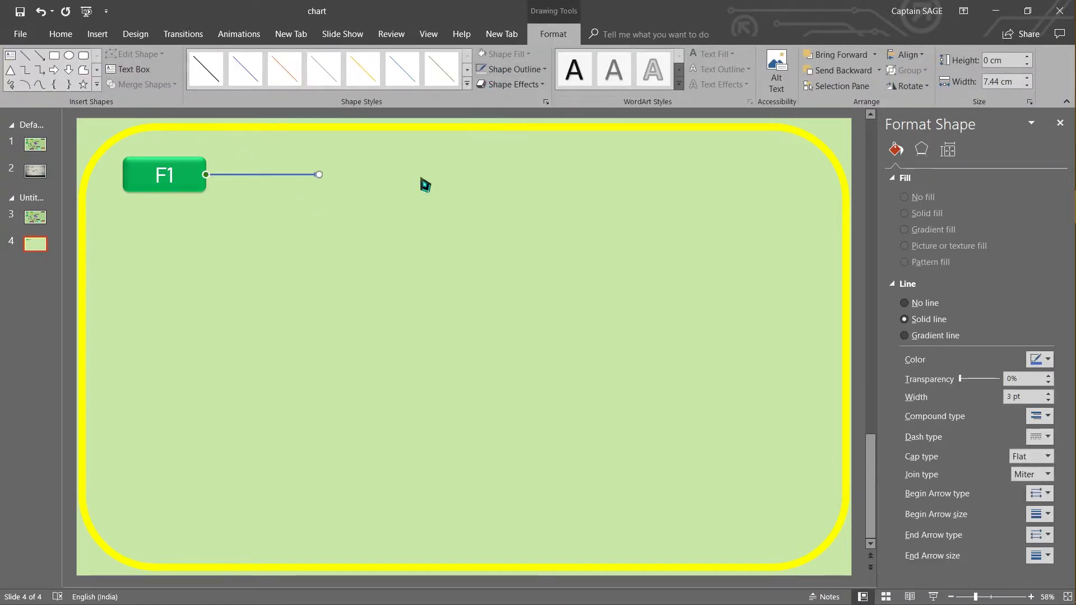
pyautogui.click(515, 69)
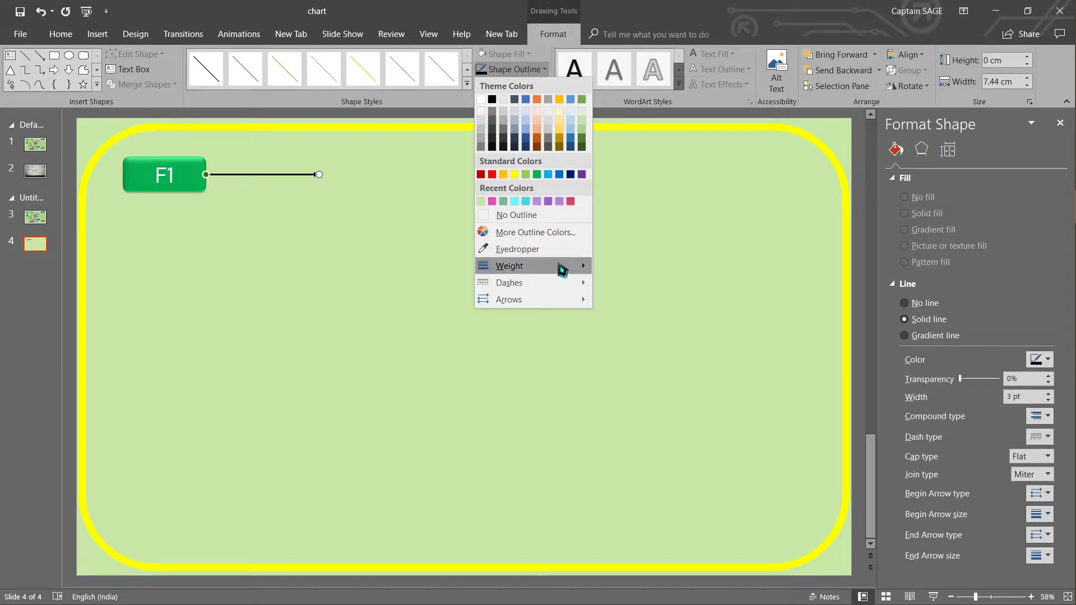
pyautogui.moveTo(510, 265)
pyautogui.click(670, 340)
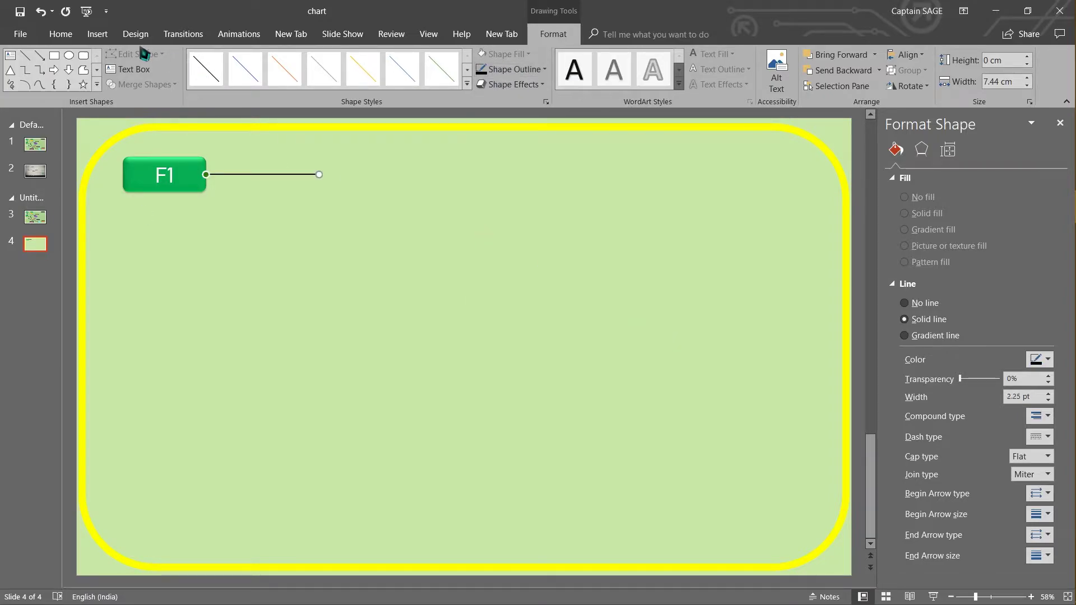
# - Add a small white square at the middle of the line
pyautogui.click(96, 34)
pyautogui.click(226, 70)
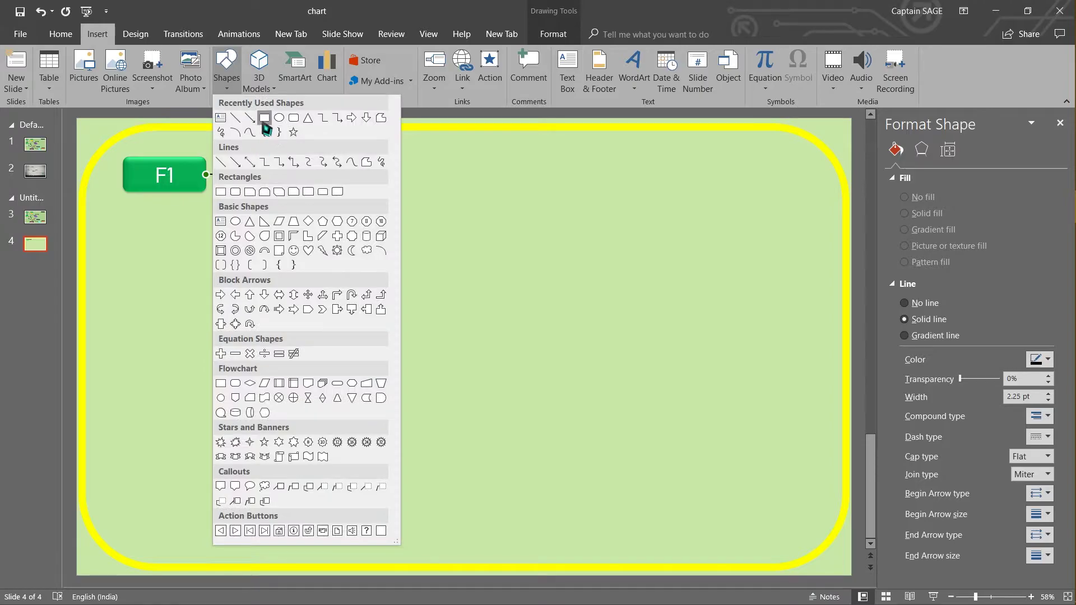
pyautogui.click(263, 119)
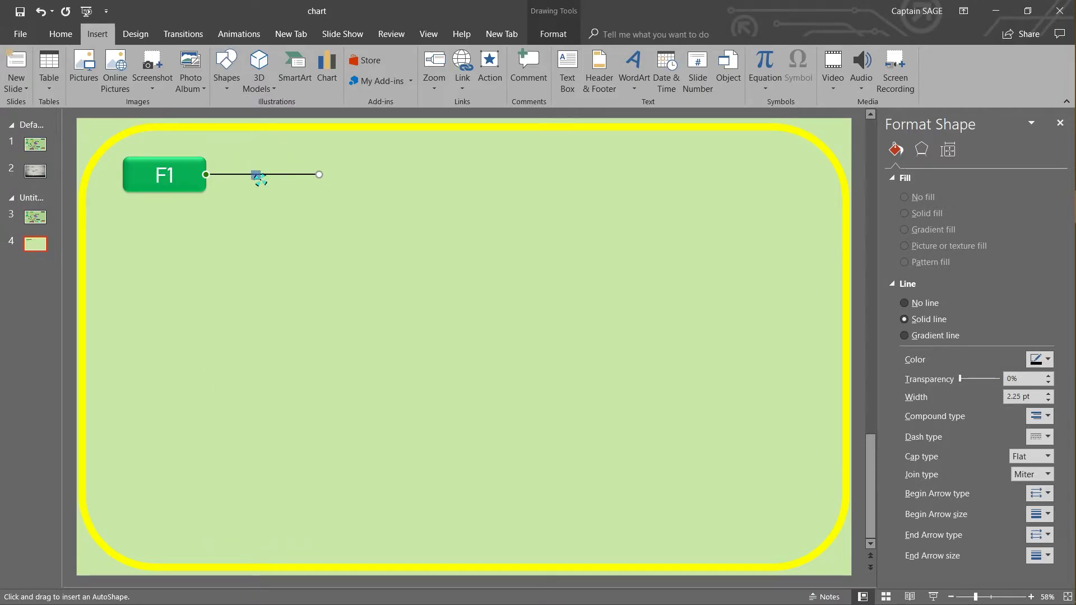
pyautogui.moveTo(251, 168); pyautogui.dragTo(264, 181)
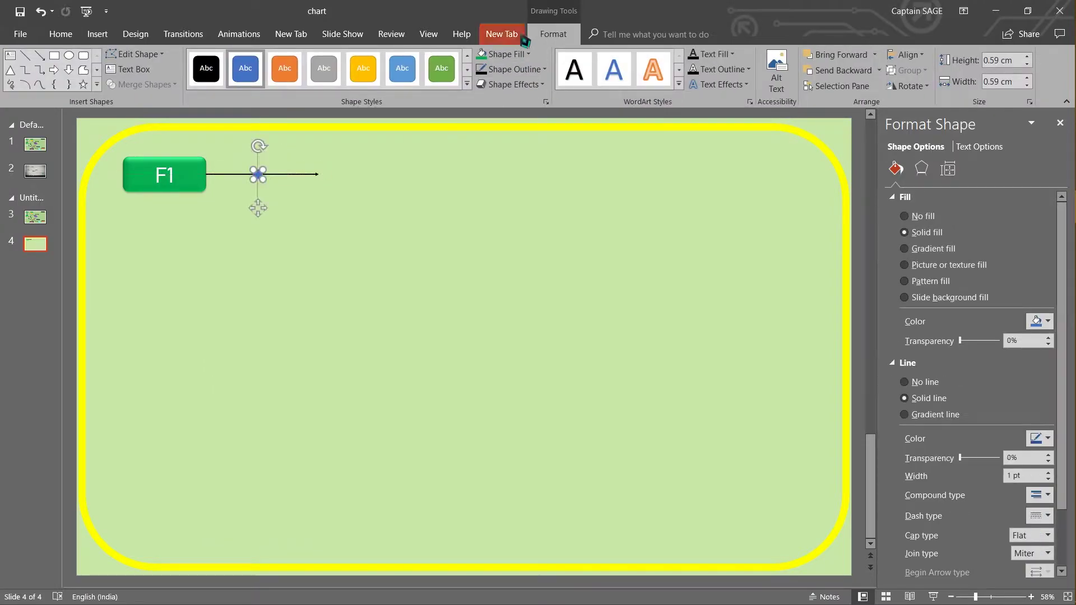
pyautogui.click(528, 54)
pyautogui.click(480, 86)
pyautogui.press('Escape')
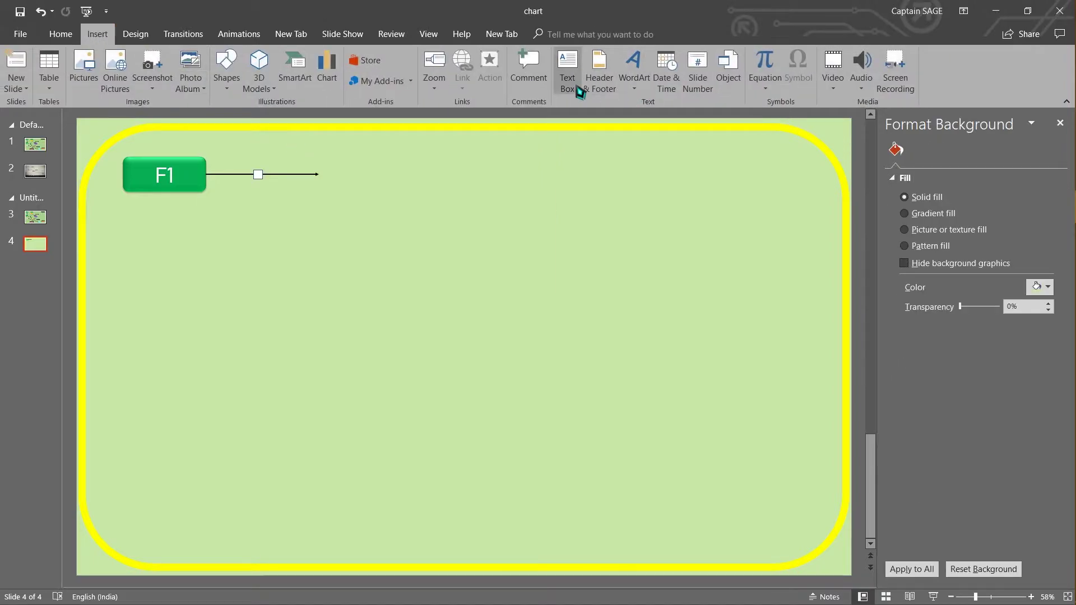
# - Add a text box reading re15 just right of F1
pyautogui.click(579, 92)
pyautogui.click(214, 167)
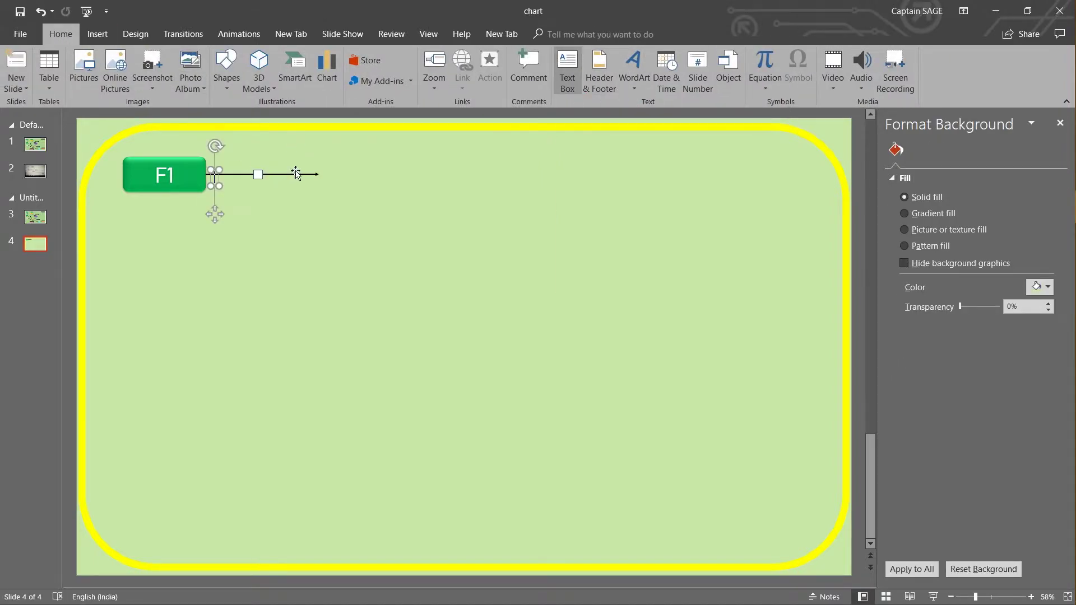
pyautogui.write('re')
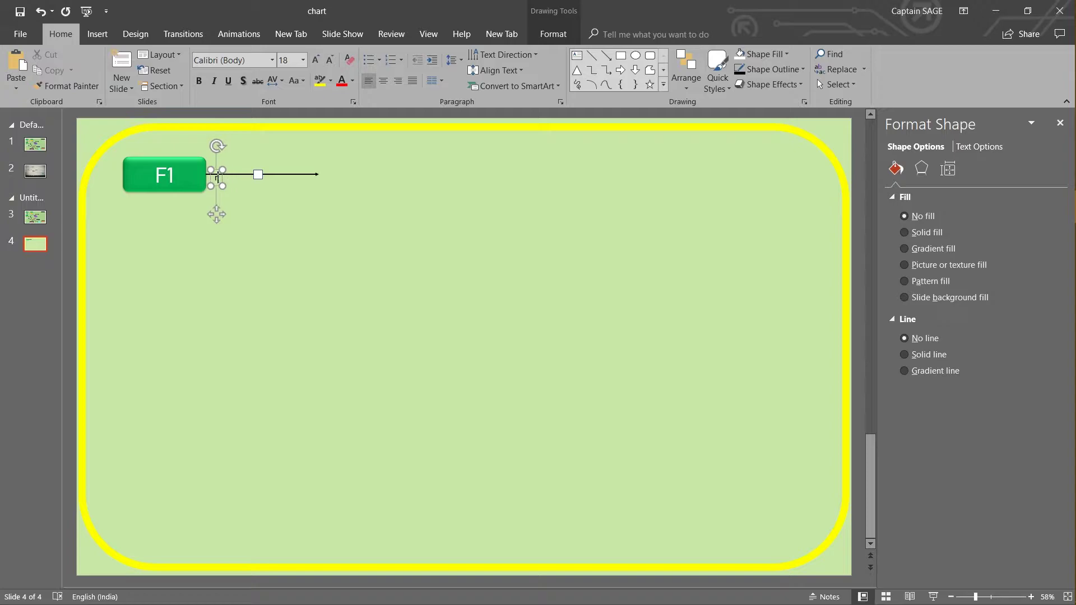
pyautogui.write('15')
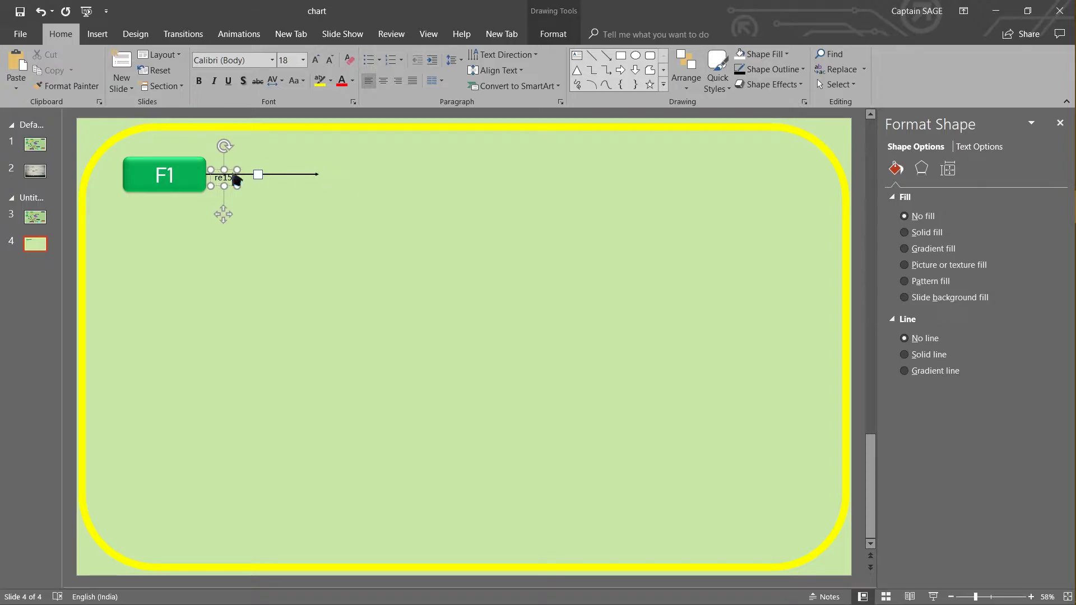
# - Enlarge the font of the re15 label
pyautogui.press('Escape')
pyautogui.click(224, 159)
pyautogui.click(316, 60)
pyautogui.click(315, 60)
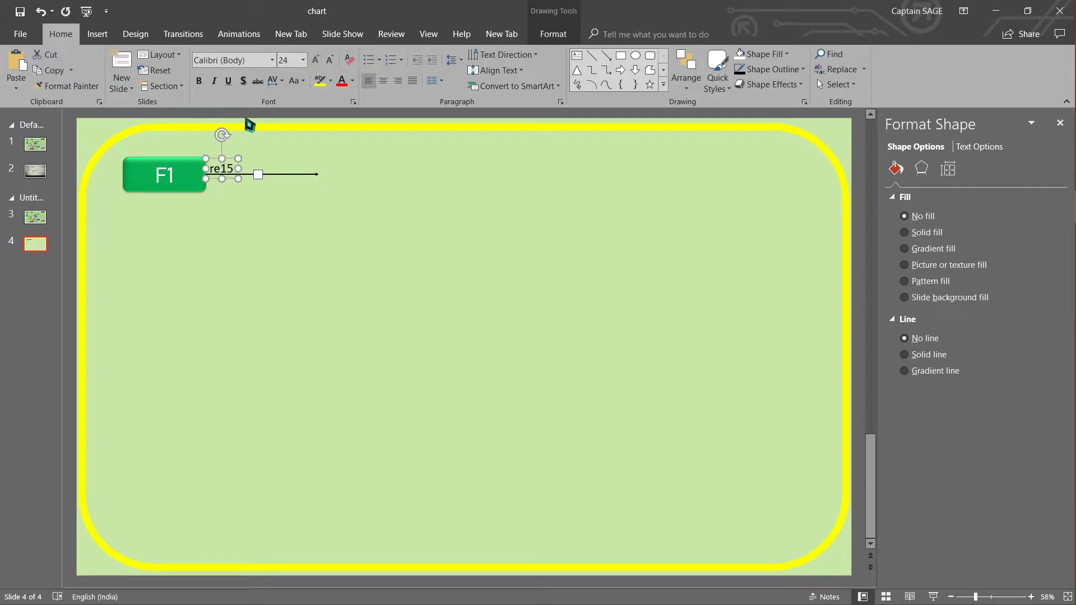
pyautogui.click(33, 220)
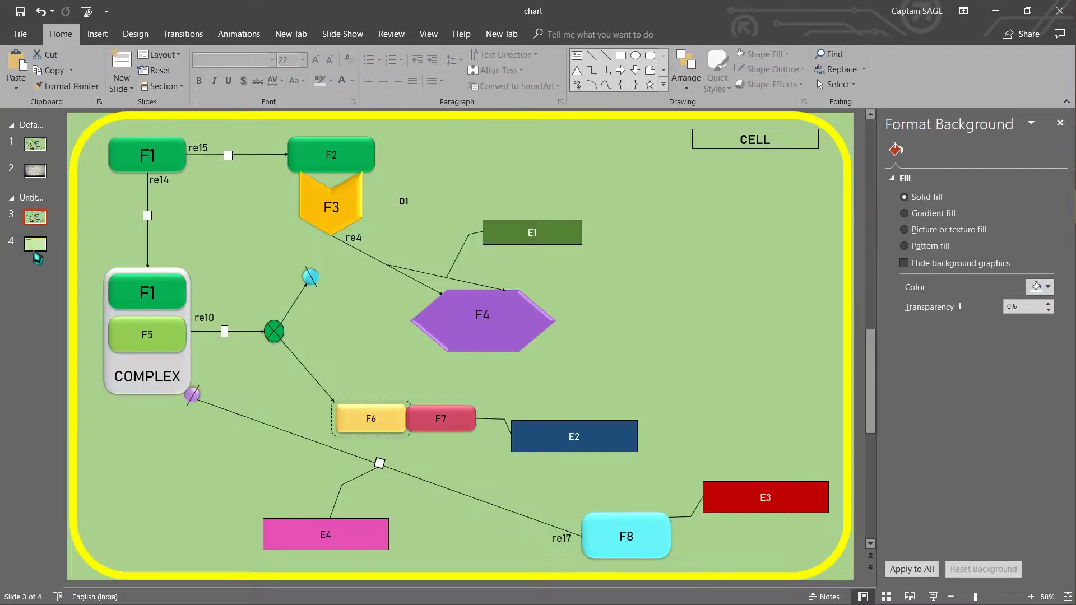
pyautogui.click(35, 253)
# - Copy the F1 box to the arrow's end and relabel it F2
pyautogui.click(197, 187)
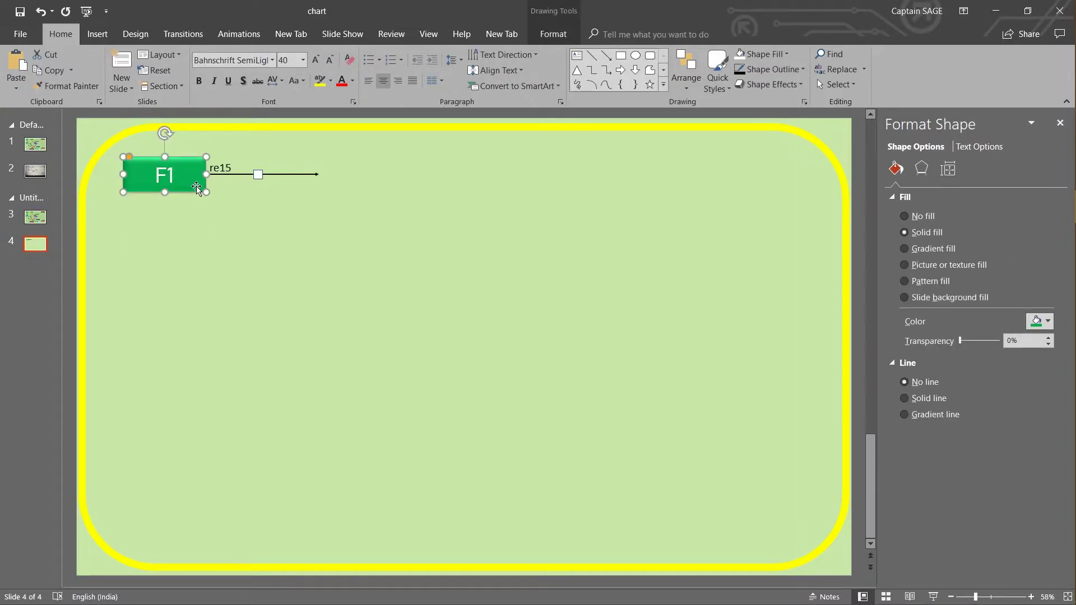
pyautogui.hotkey('ctrl', 'c')
pyautogui.hotkey('ctrl', 'v')
pyautogui.moveTo(197, 188); pyautogui.dragTo(377, 171)
pyautogui.click(367, 175)
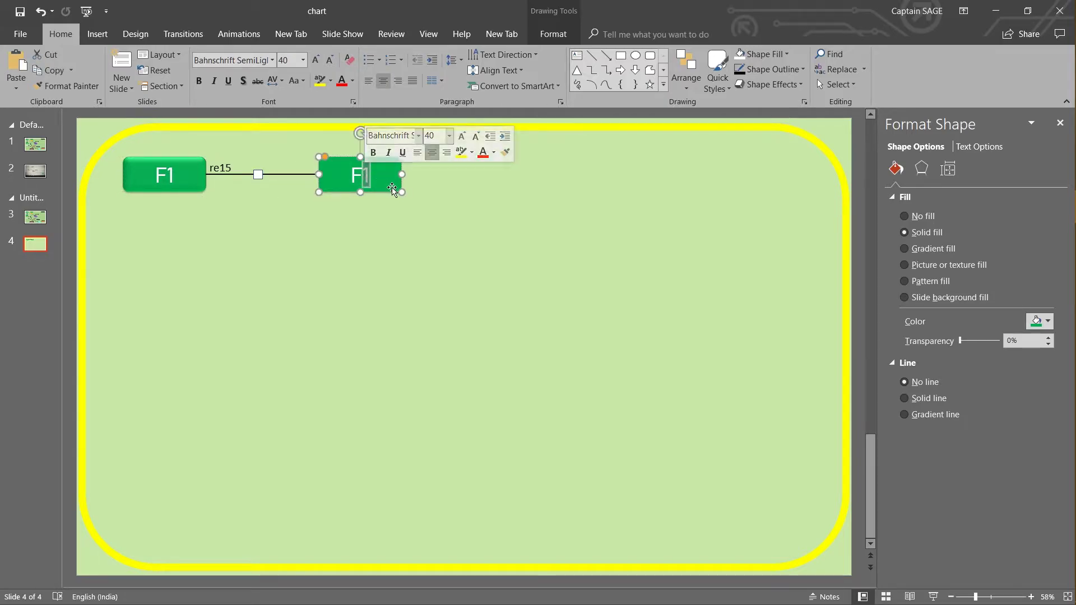
pyautogui.write('2')
pyautogui.click(336, 280)
pyautogui.click(97, 33)
pyautogui.click(227, 84)
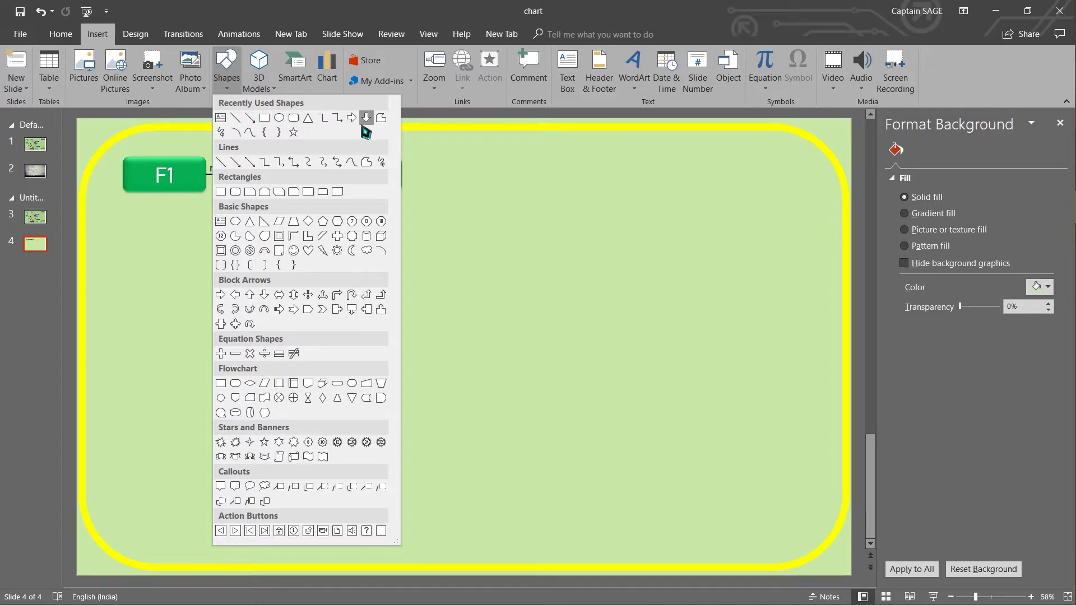
# - Draw a downward chevron under F2, filled gold, no outline, with a preset 3-D effect
pyautogui.click(322, 309)
pyautogui.moveTo(336, 238); pyautogui.dragTo(402, 296)
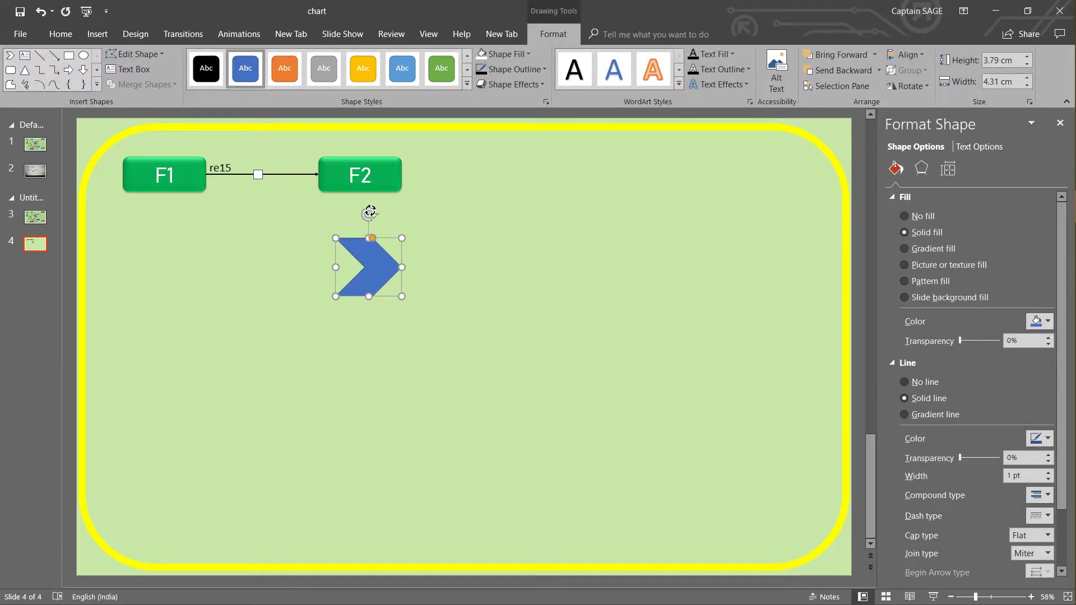
pyautogui.moveTo(370, 212)
pyautogui.mouseDown()
pyautogui.moveTo(420, 269)
pyautogui.moveTo(363, 235)
pyautogui.moveTo(387, 227)
pyautogui.moveTo(361, 231)
pyautogui.mouseUp()
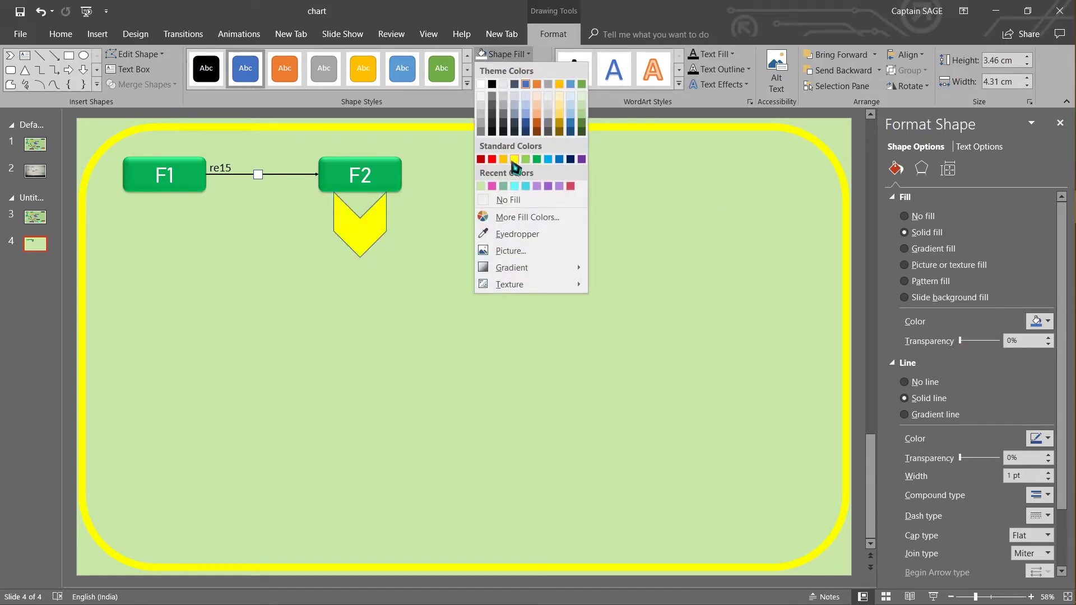
pyautogui.click(563, 120)
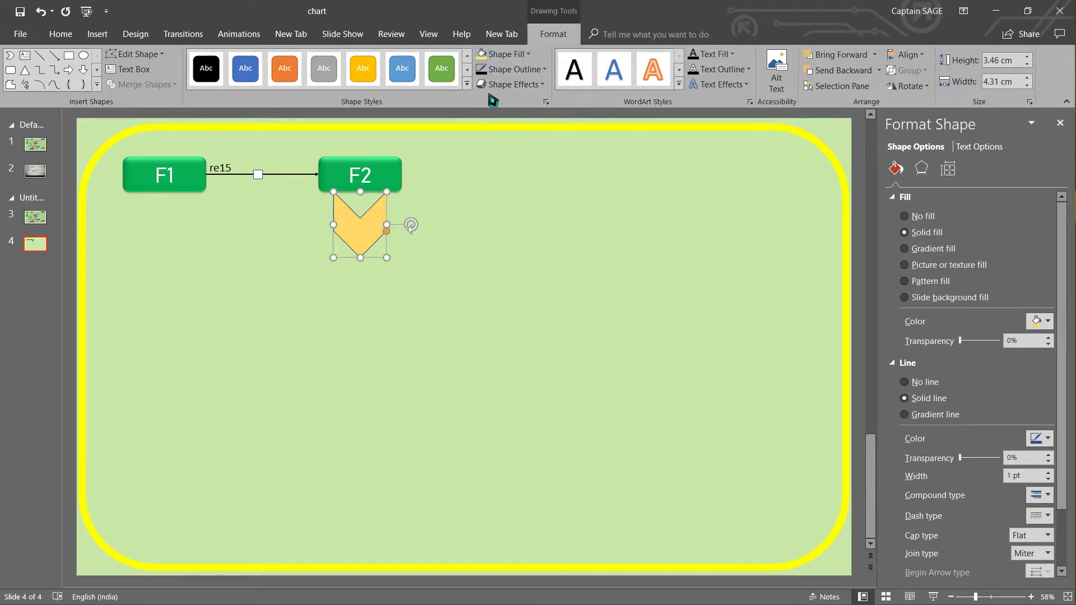
pyautogui.click(514, 69)
pyautogui.click(508, 215)
pyautogui.click(518, 69)
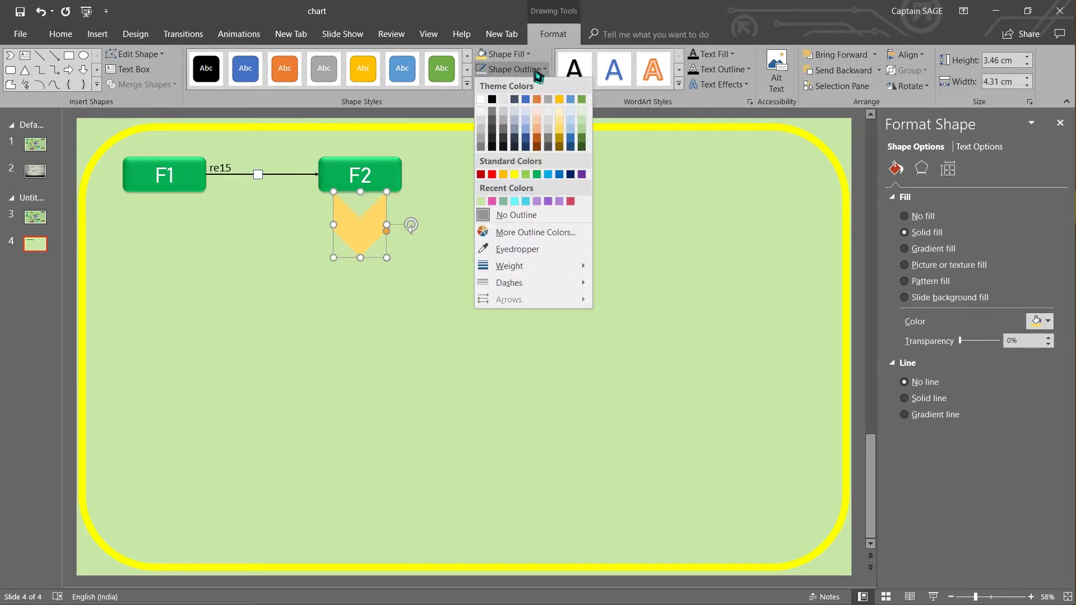
pyautogui.click(510, 84)
pyautogui.click(633, 185)
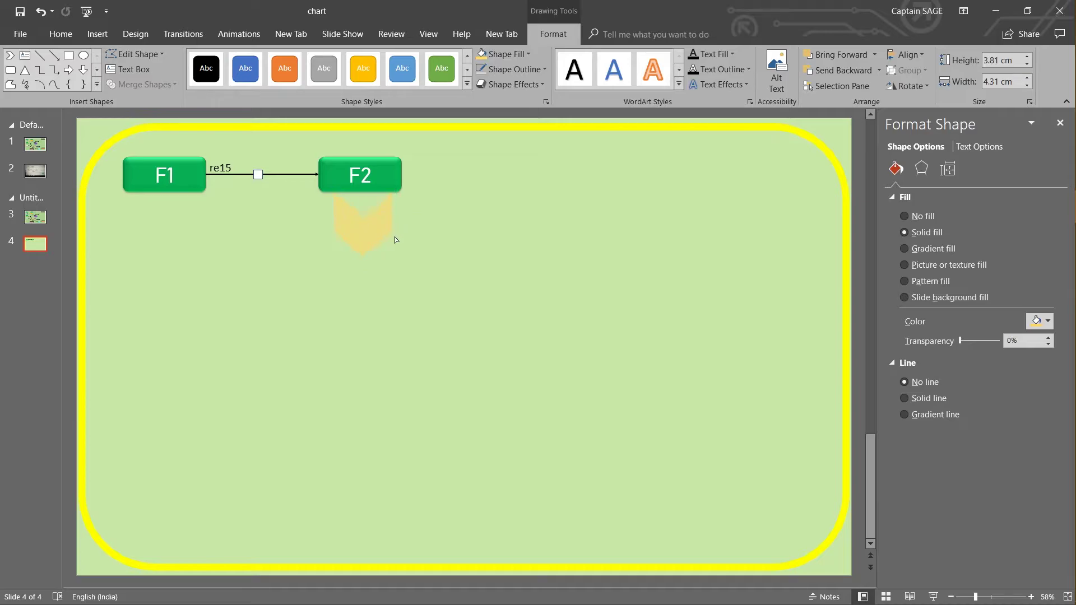
# - Set the chevron's F3 text direction to read upright
pyautogui.click(365, 234)
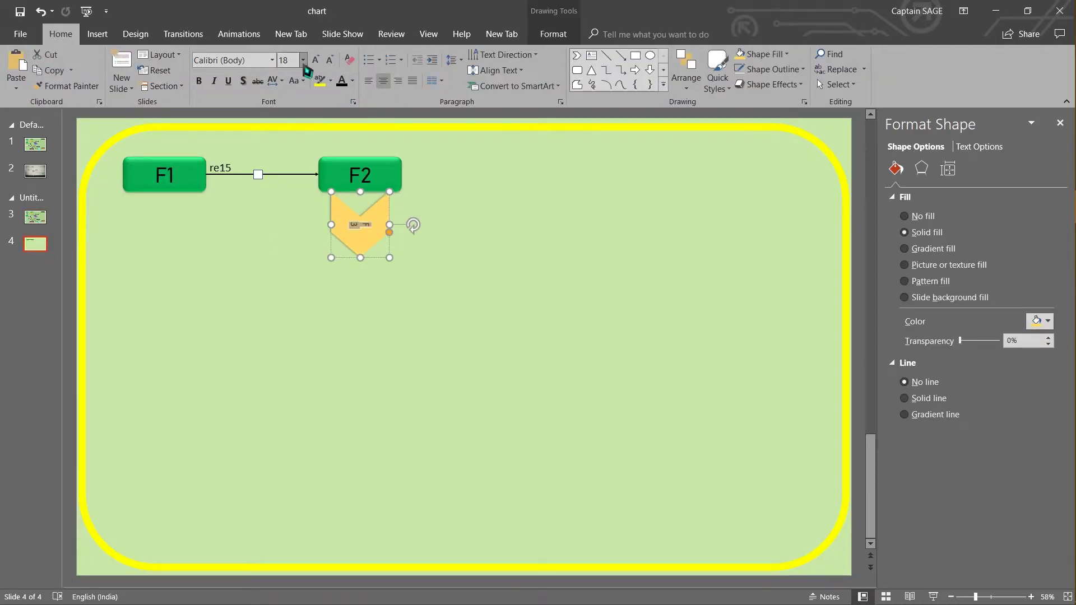
pyautogui.hotkey('ctrl', 'z')
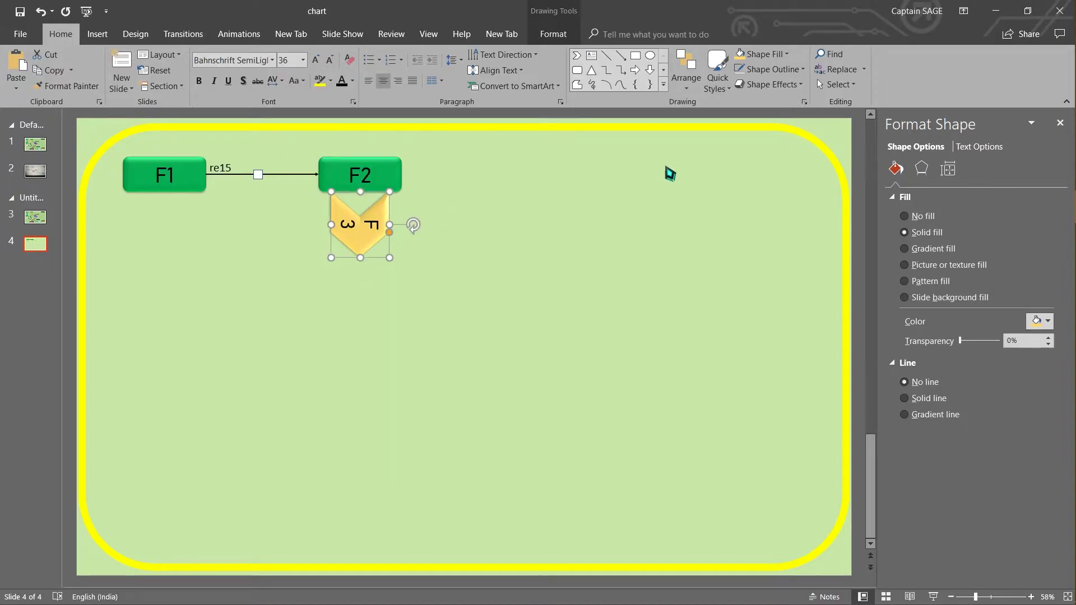
pyautogui.click(977, 148)
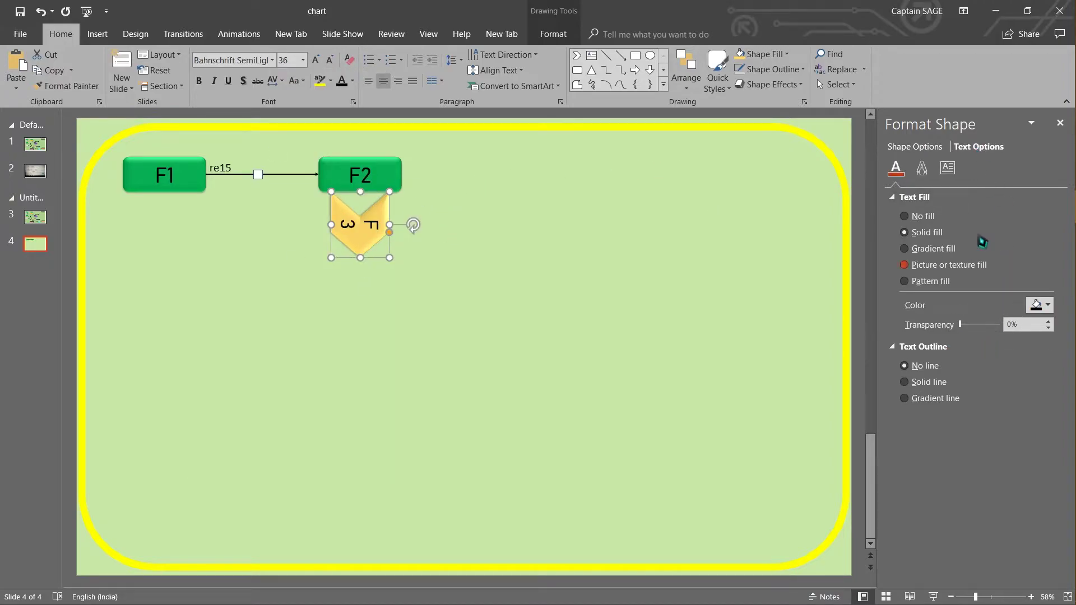
pyautogui.click(922, 168)
pyautogui.click(948, 169)
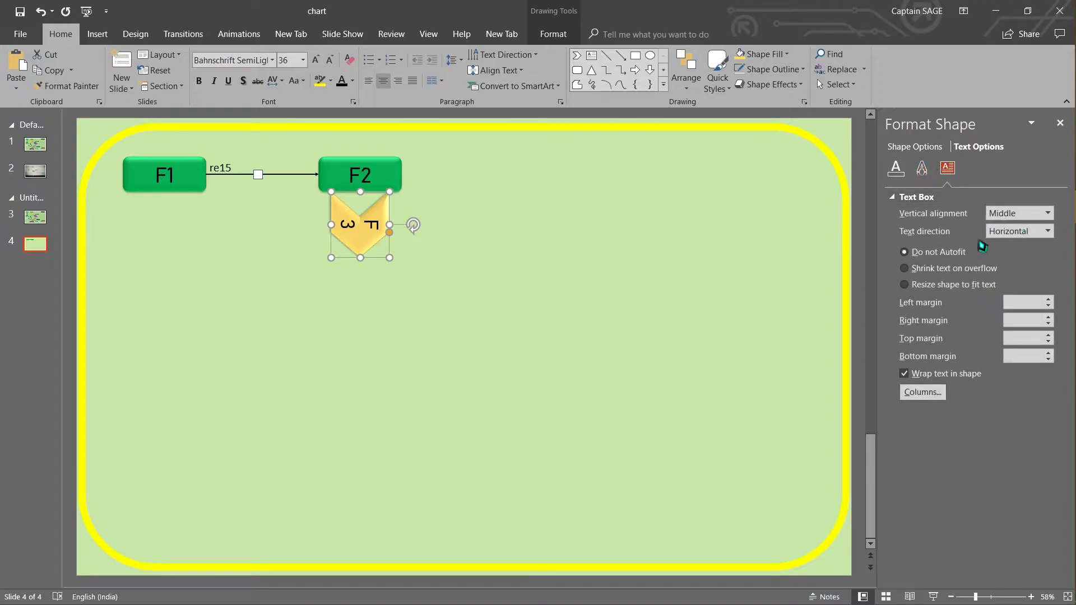
pyautogui.click(1048, 232)
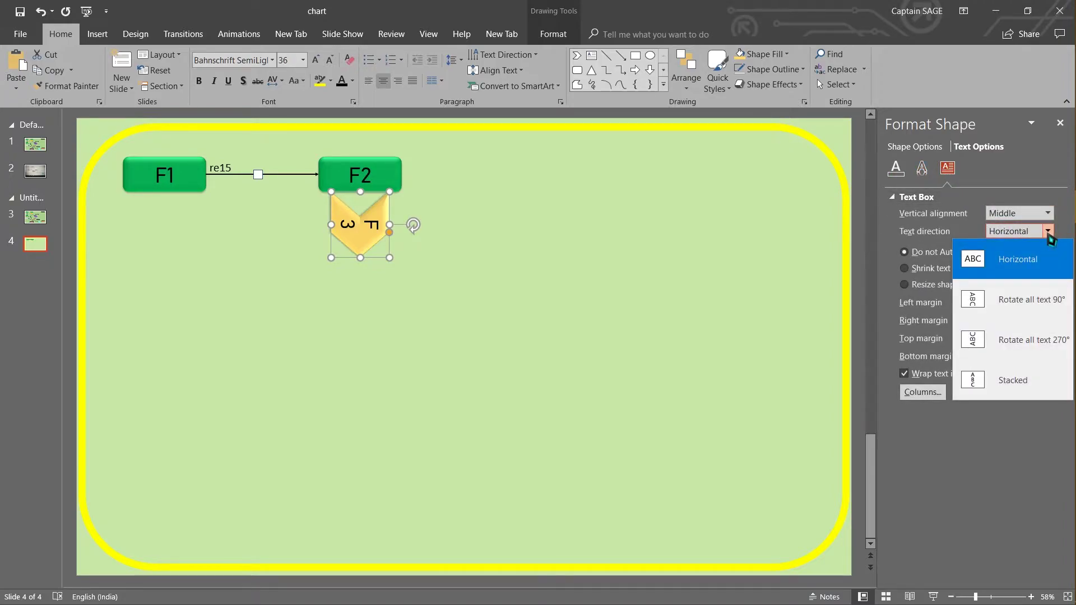
pyautogui.click(1029, 301)
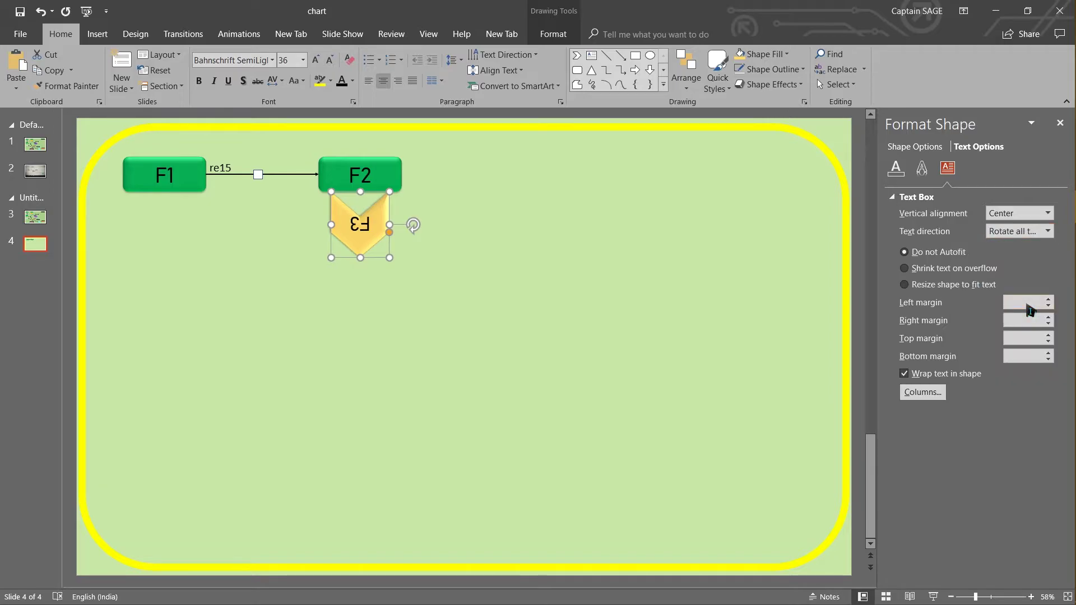
pyautogui.click(1024, 234)
pyautogui.click(1041, 340)
# - Set the F3 text margins to top 0.1 cm, left 0.2 cm, right 0 cm
pyautogui.click(1048, 341)
pyautogui.click(1048, 341)
pyautogui.click(1047, 341)
pyautogui.click(1048, 323)
pyautogui.click(1048, 323)
pyautogui.click(1048, 306)
pyautogui.click(537, 310)
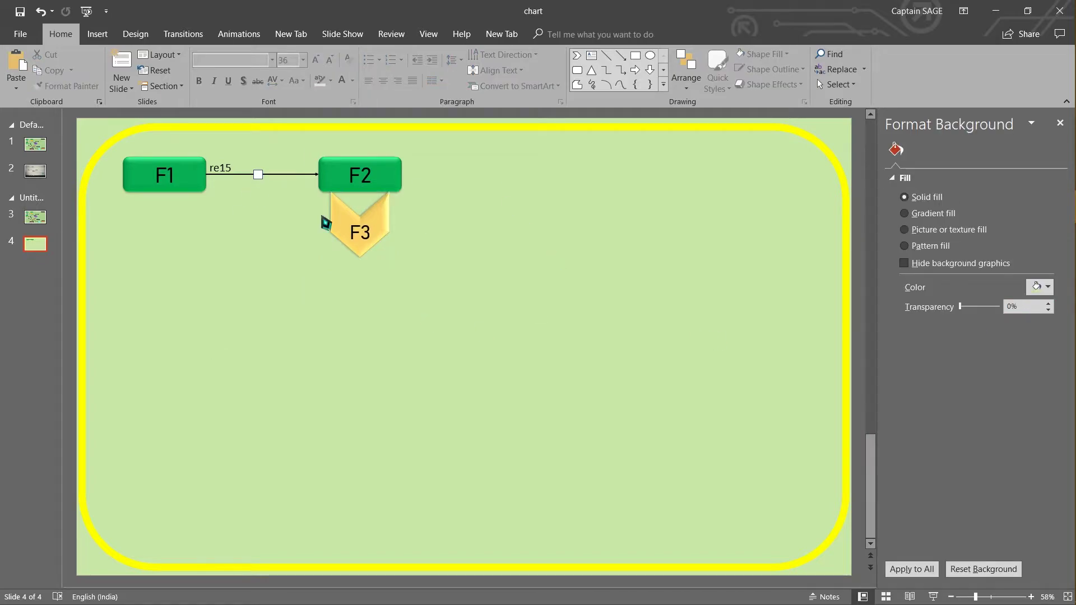
pyautogui.click(258, 175)
# - Group the re15 arrow, its square marker and its label
pyautogui.keyDown('shift'); pyautogui.click(290, 176); pyautogui.keyUp('shift')
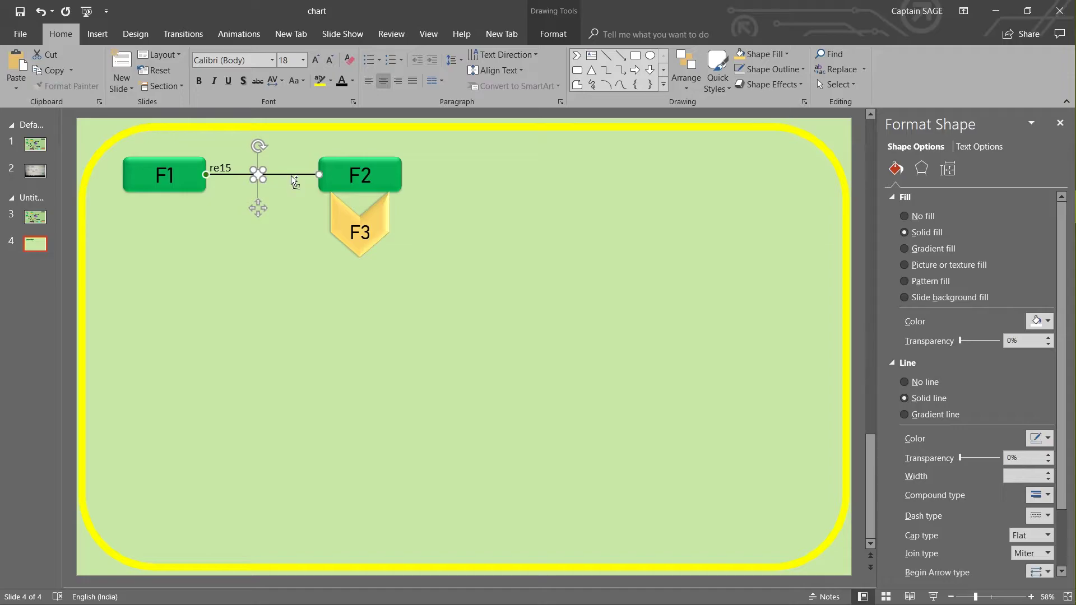
pyautogui.keyDown('shift'); pyautogui.click(221, 168); pyautogui.keyUp('shift')
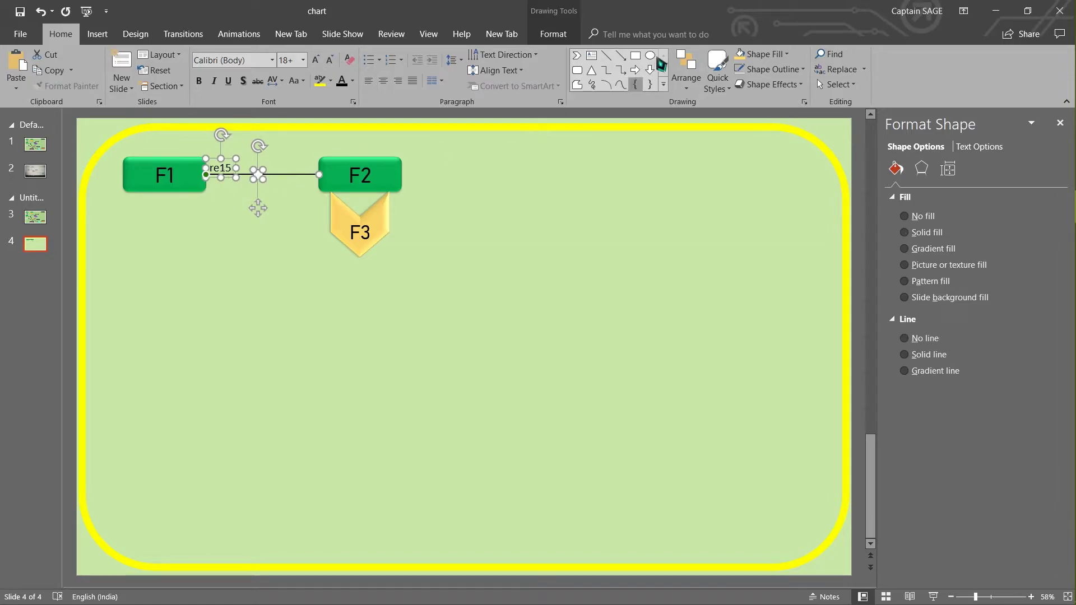
pyautogui.click(552, 34)
pyautogui.click(902, 70)
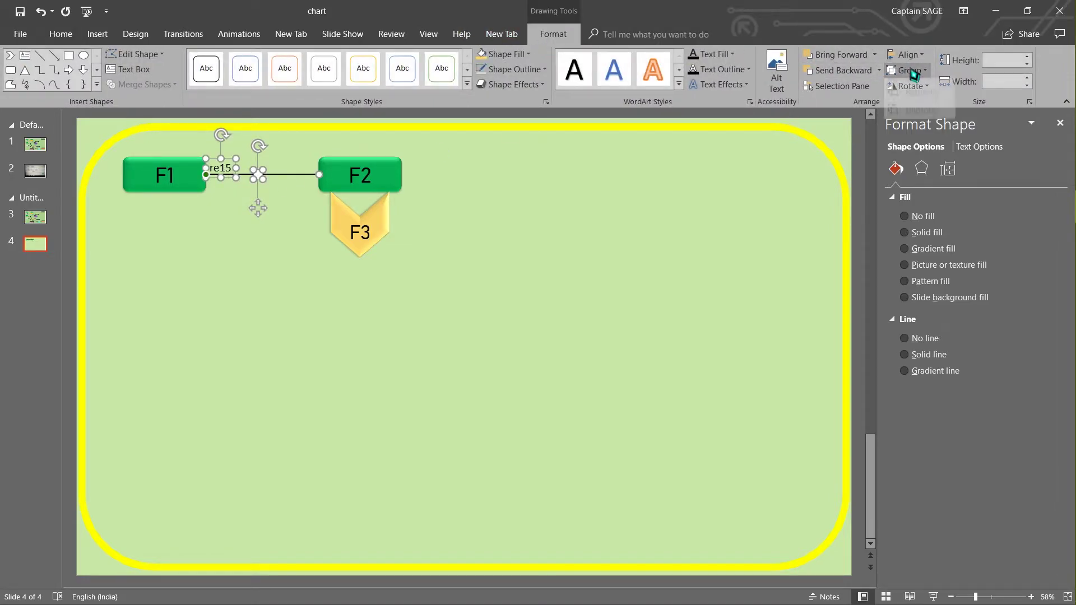
pyautogui.click(916, 88)
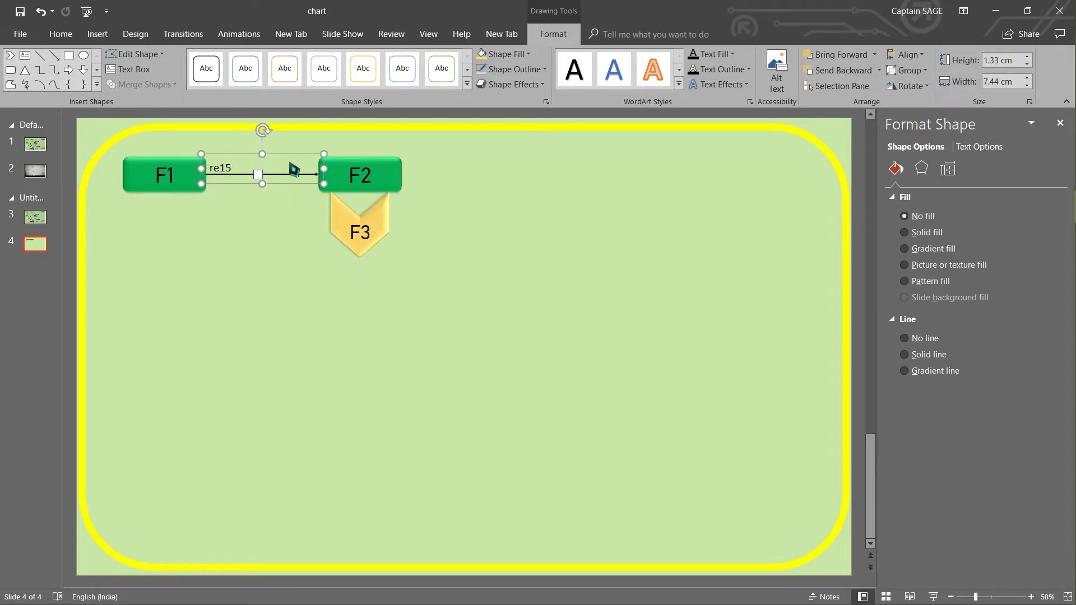
# - Duplicate the group, rotate it vertical below F1, and relabel it re14
pyautogui.hotkey('ctrl', 'c')
pyautogui.hotkey('ctrl', 'v')
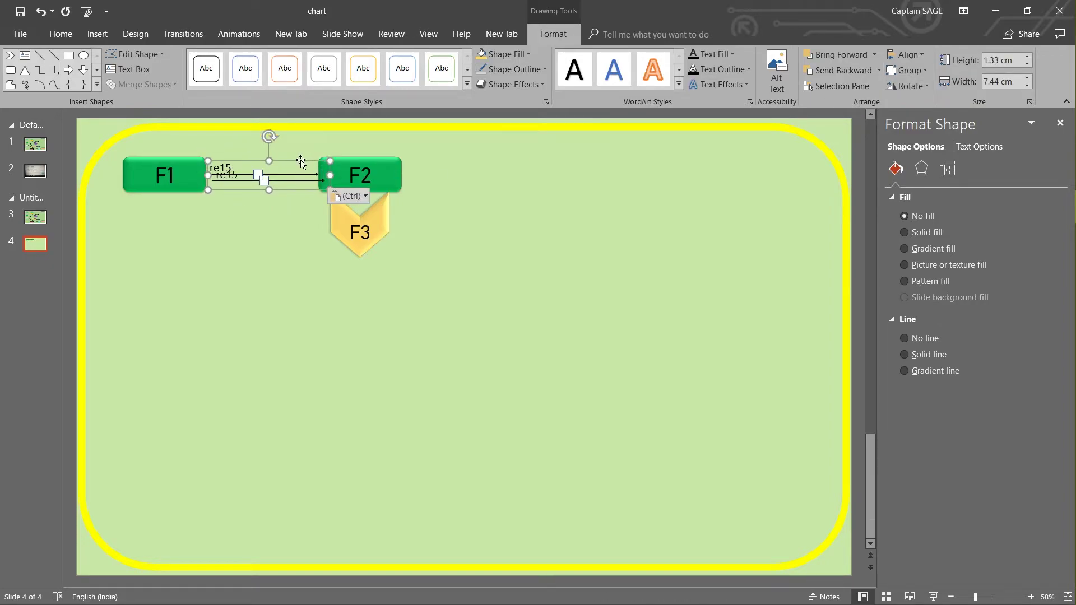
pyautogui.moveTo(300, 162)
pyautogui.mouseDown()
pyautogui.moveTo(250, 212)
pyautogui.moveTo(202, 202)
pyautogui.moveTo(258, 211)
pyautogui.mouseUp()
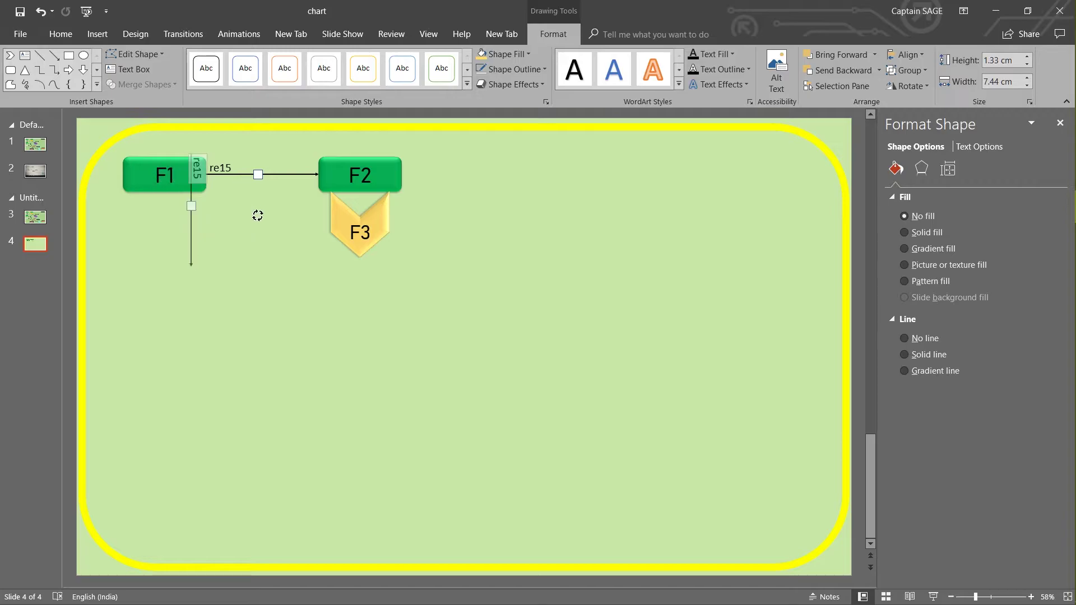
pyautogui.moveTo(190, 280)
pyautogui.mouseDown()
pyautogui.moveTo(181, 243)
pyautogui.moveTo(156, 243)
pyautogui.mouseUp()
pyautogui.click(164, 213)
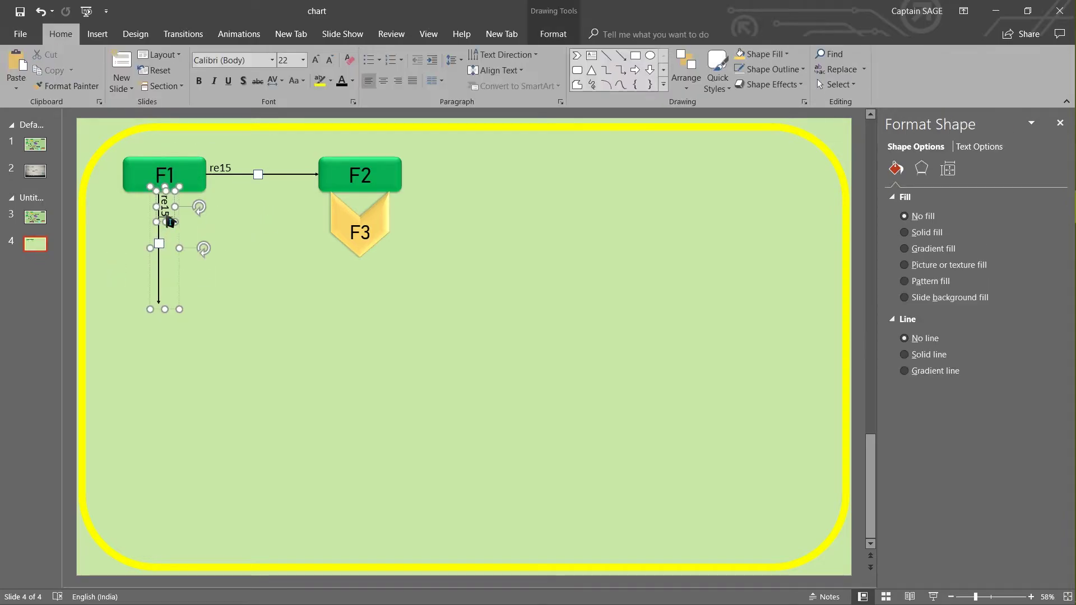
pyautogui.press('BackSpace')
pyautogui.write('4')
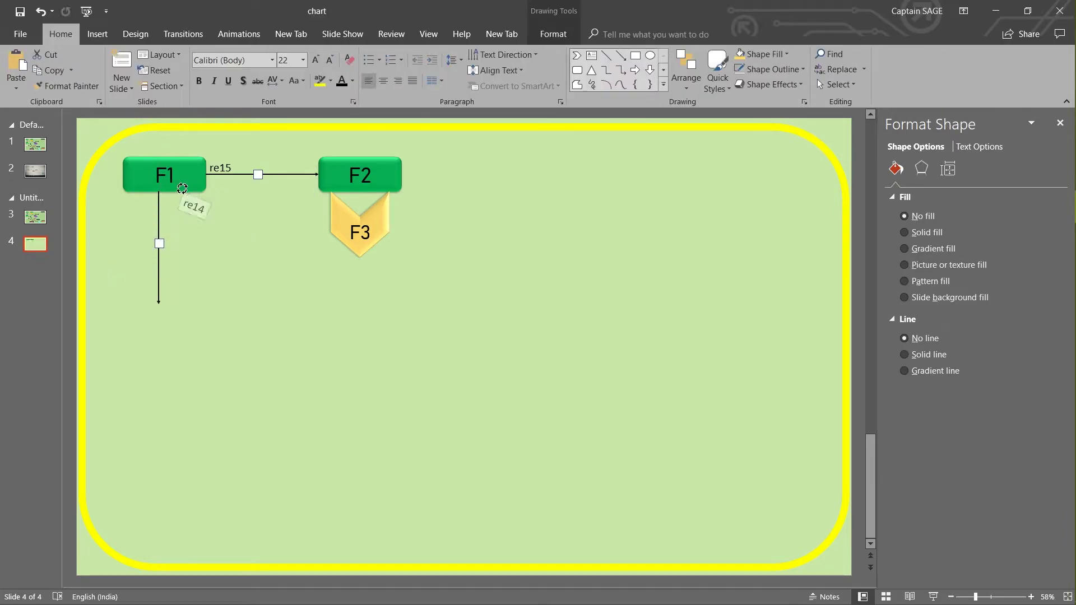
pyautogui.press('pageup')
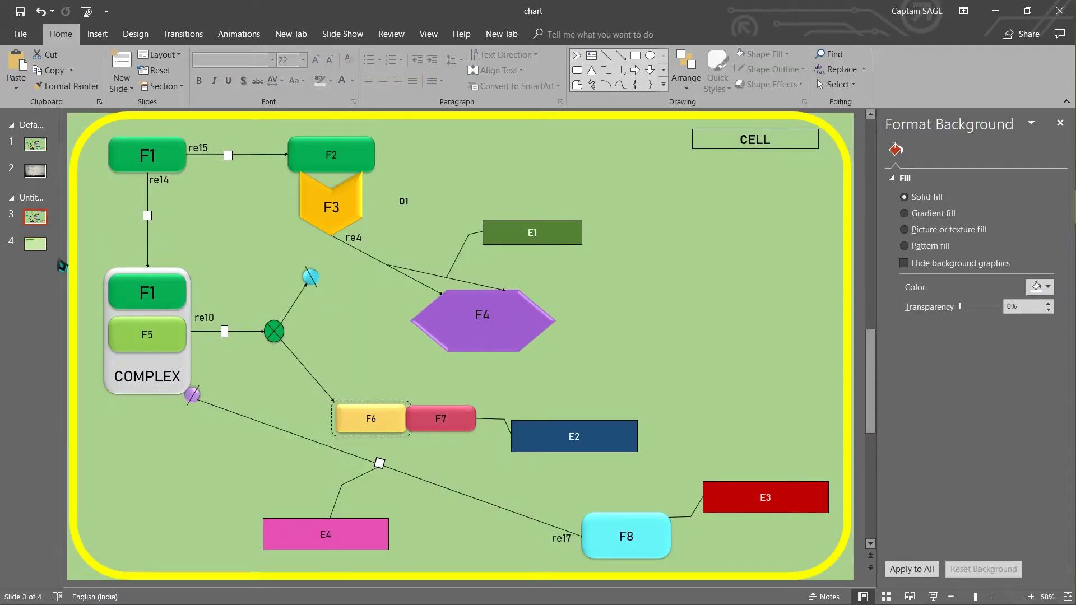
pyautogui.press('pagedown')
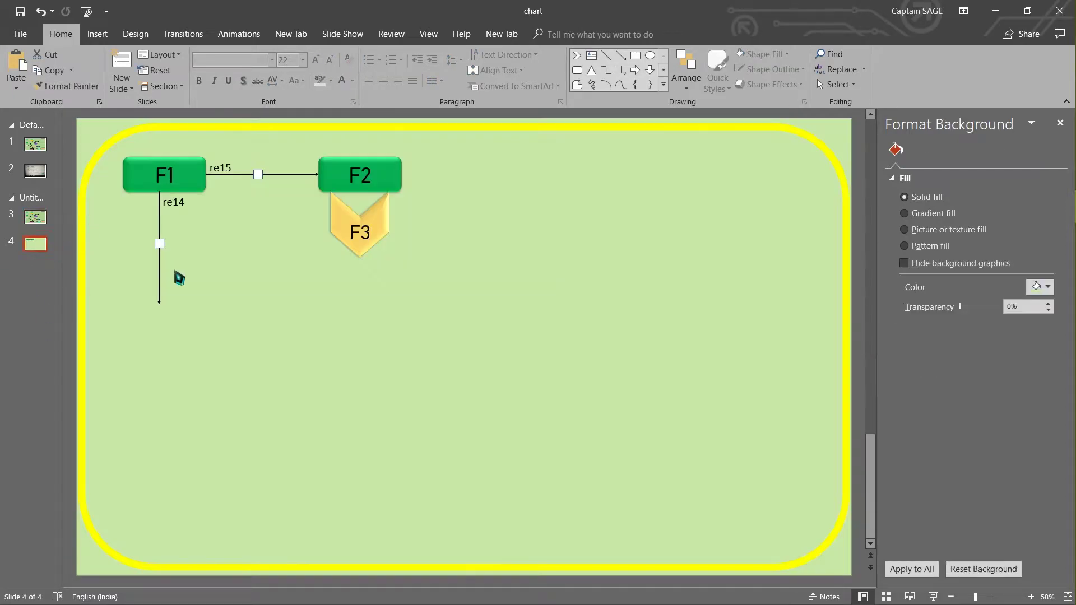
pyautogui.moveTo(156, 252); pyautogui.dragTo(157, 254)
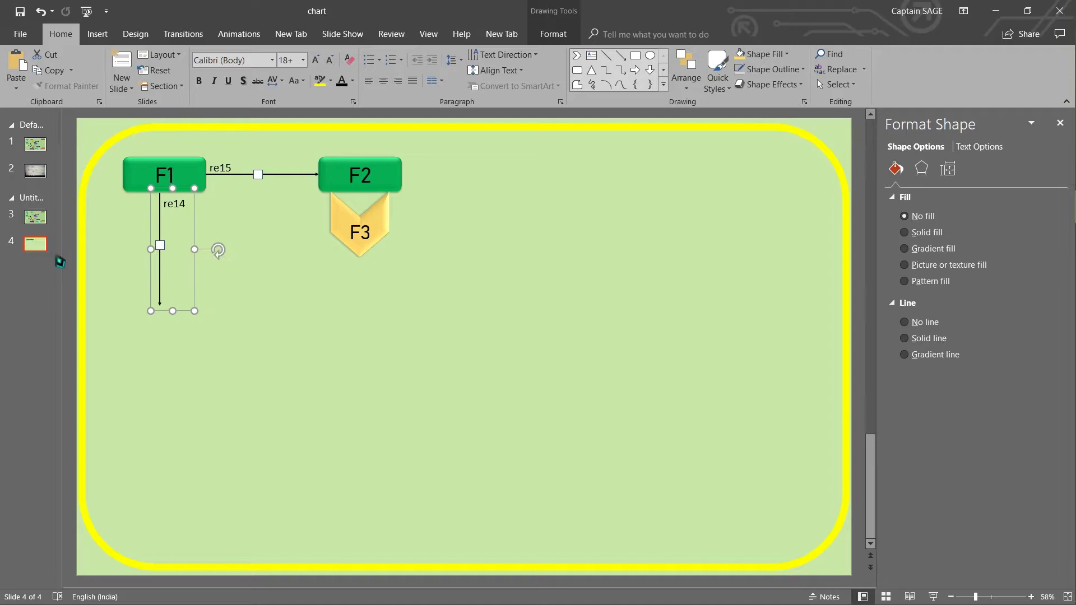
pyautogui.click(181, 155)
# - Draw a rounded rectangle aligned beneath the re14 arrow
pyautogui.click(96, 34)
pyautogui.click(228, 79)
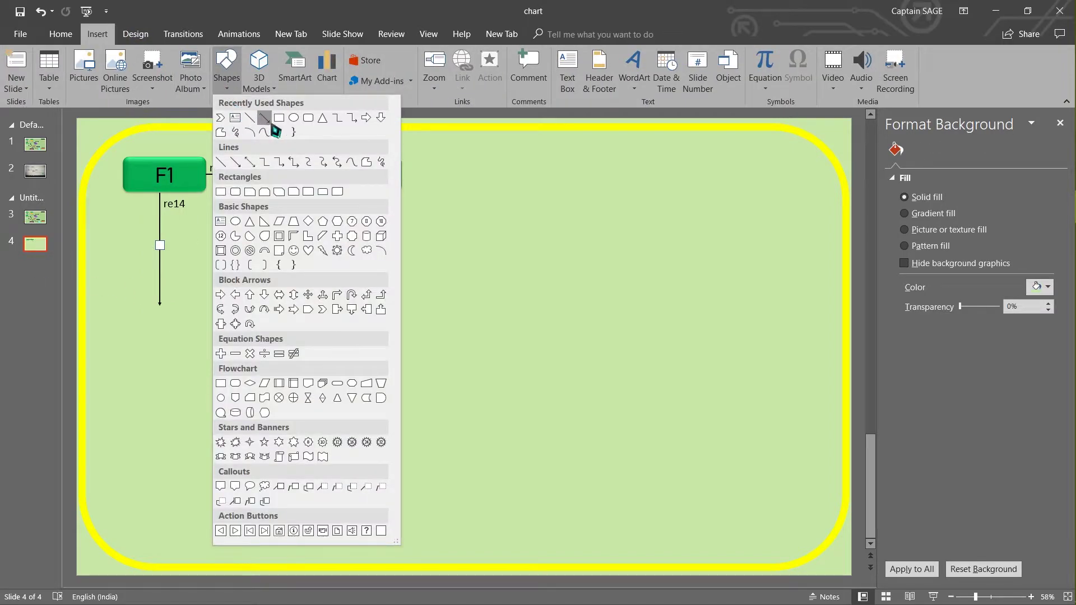
pyautogui.click(323, 119)
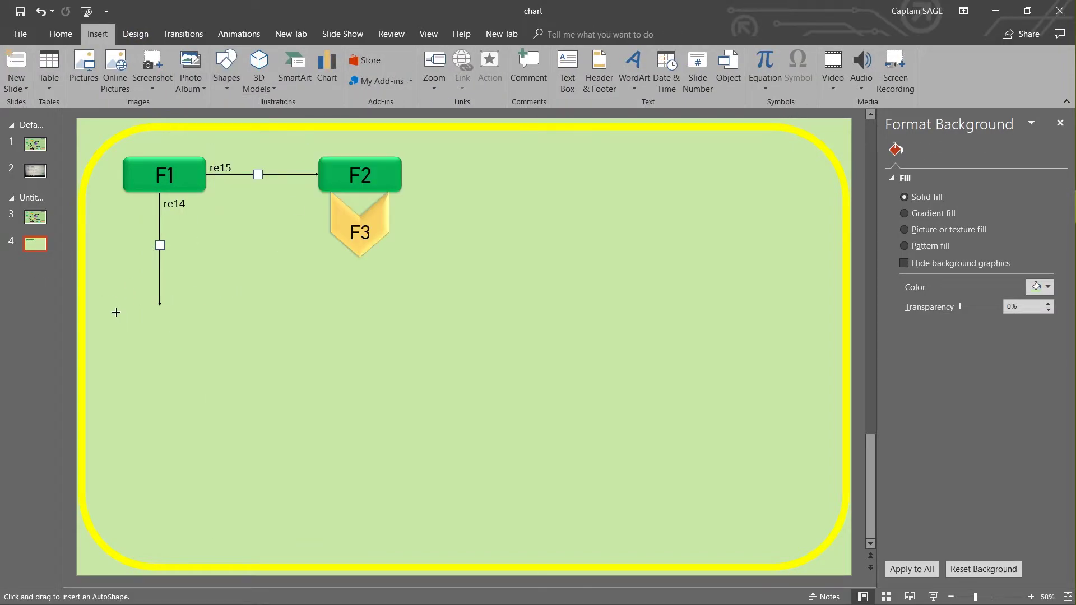
pyautogui.moveTo(116, 312); pyautogui.dragTo(224, 451)
pyautogui.moveTo(200, 371); pyautogui.dragTo(187, 366)
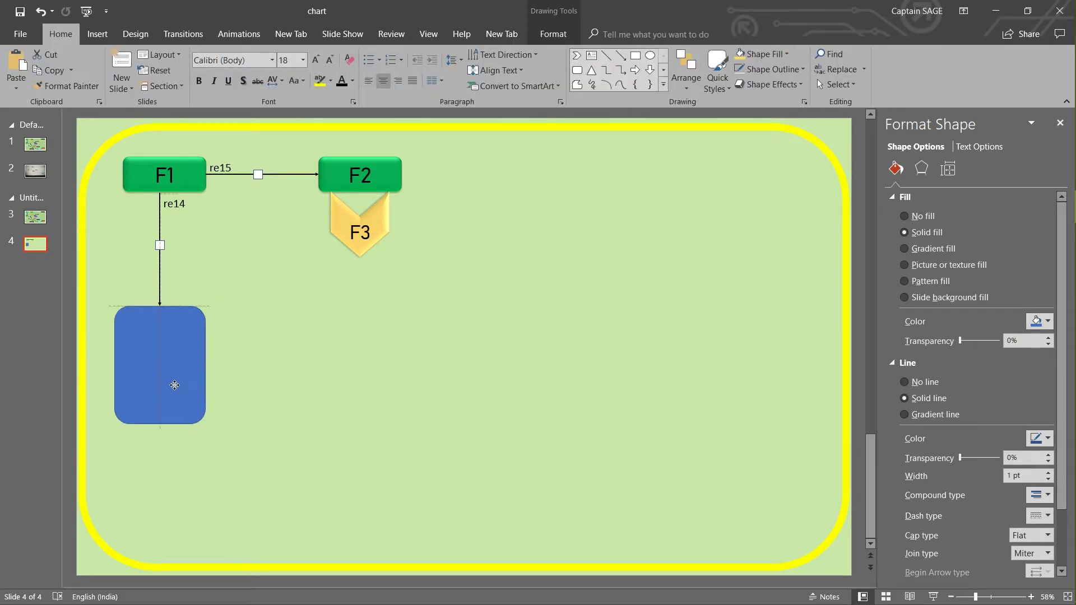
# - Style the rounded box white with no outline and apply a preset effect
pyautogui.click(553, 34)
pyautogui.click(507, 54)
pyautogui.click(486, 79)
pyautogui.click(513, 69)
pyautogui.click(508, 213)
pyautogui.click(513, 84)
pyautogui.click(640, 185)
# - Duplicate the F1 box twice, stacking both copies inside the white container
pyautogui.click(192, 174)
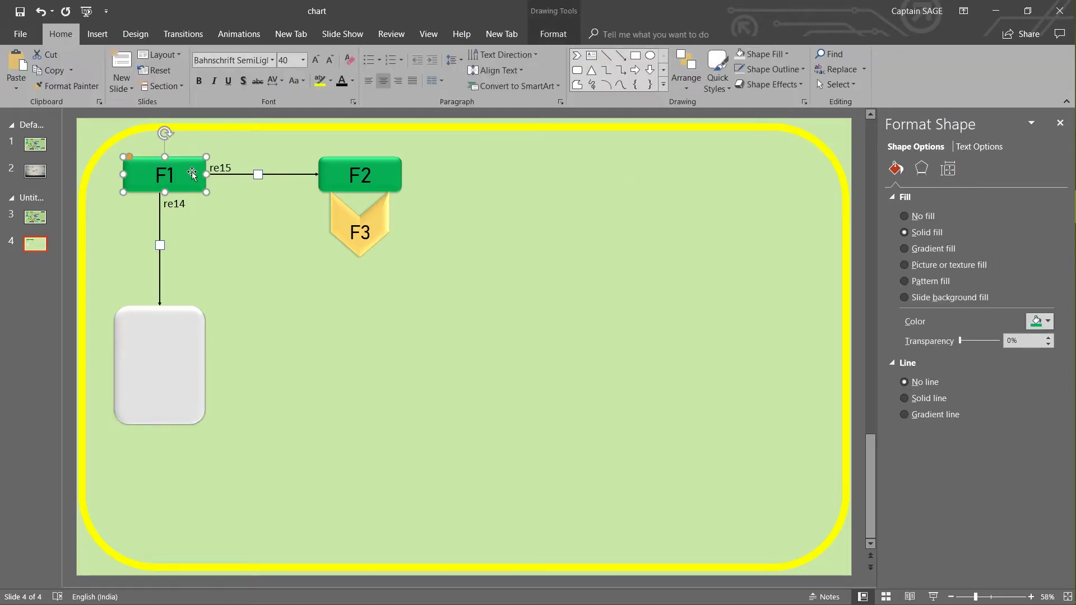
pyautogui.hotkey('ctrl', 'd')
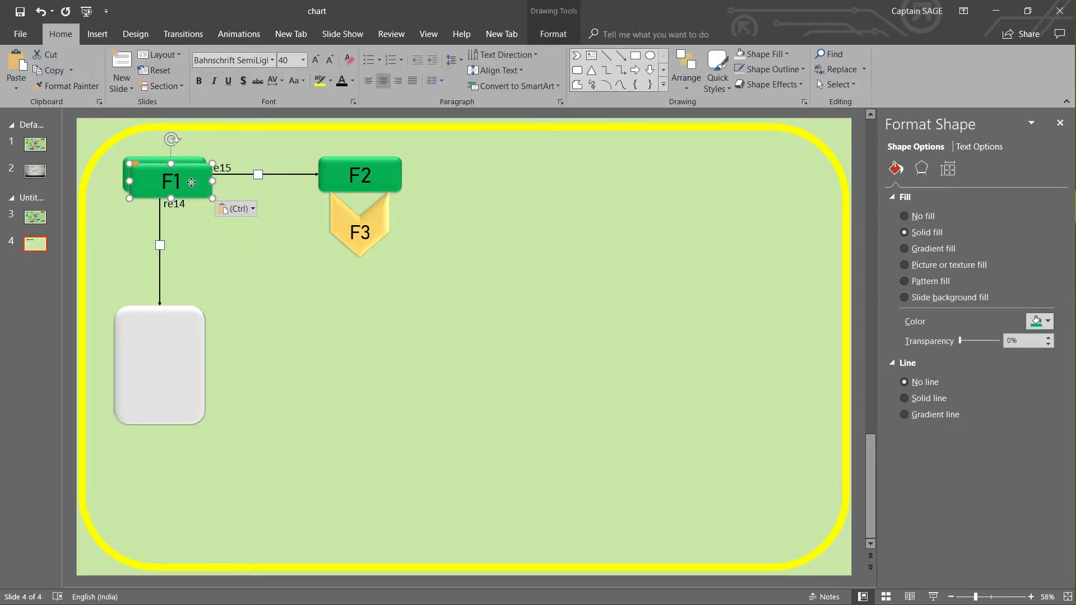
pyautogui.moveTo(191, 182); pyautogui.dragTo(180, 334)
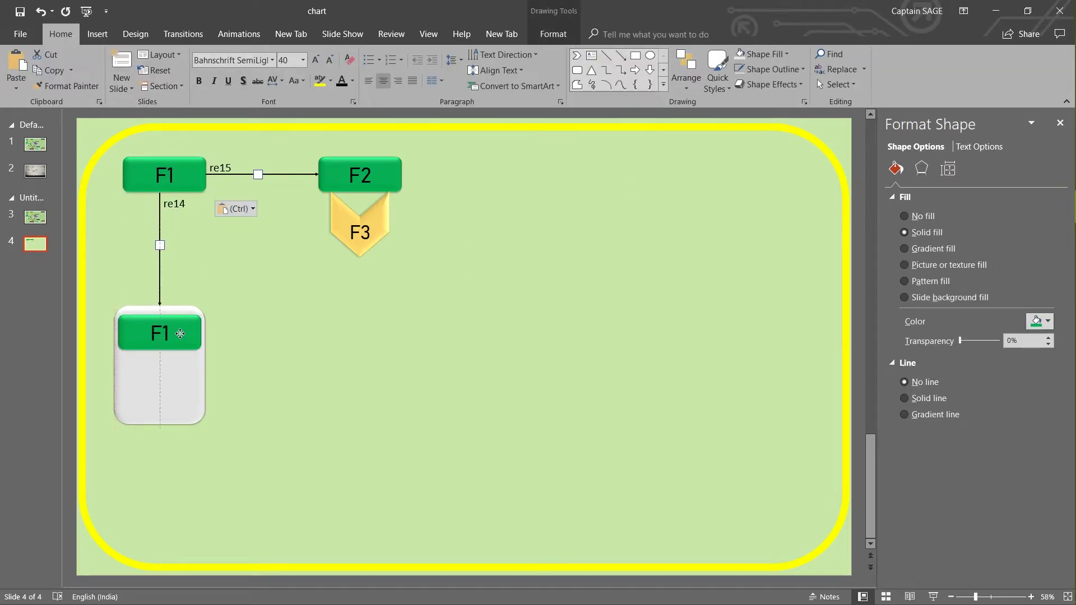
pyautogui.moveTo(180, 333); pyautogui.dragTo(184, 380)
pyautogui.hotkey('ctrl', 'd')
# - Rename the lower copy F5 and give it a lighter green fill
pyautogui.press('Escape')
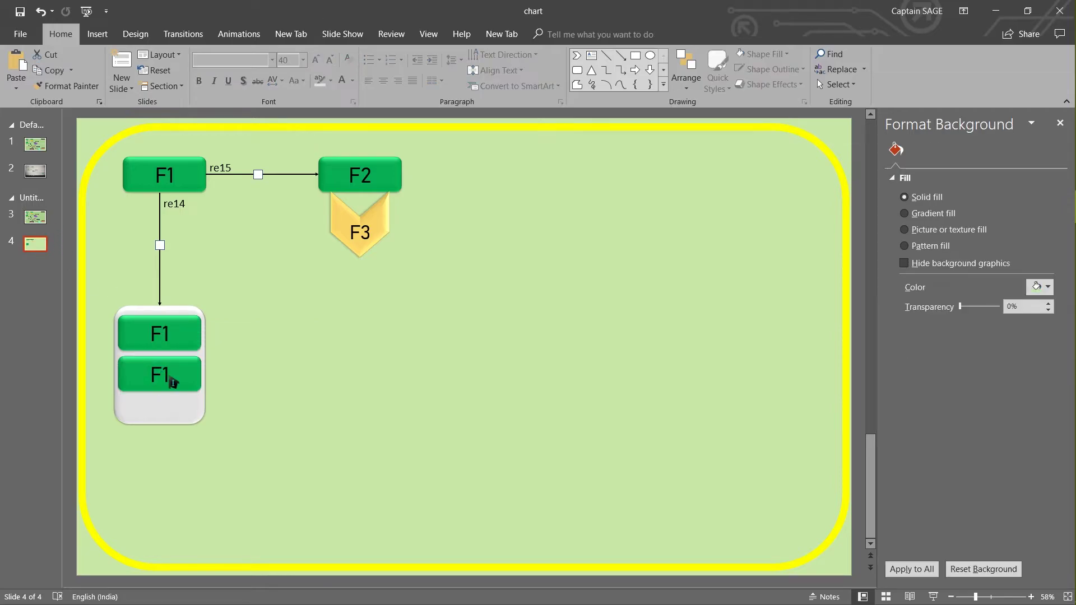
pyautogui.click(168, 379)
pyautogui.write('5')
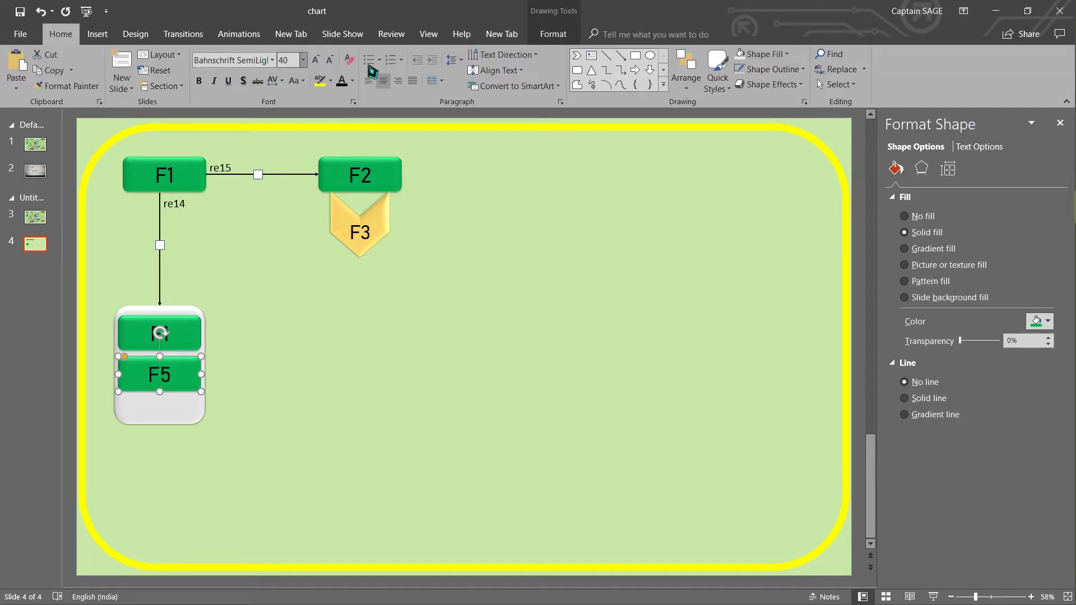
pyautogui.click(552, 34)
pyautogui.click(521, 75)
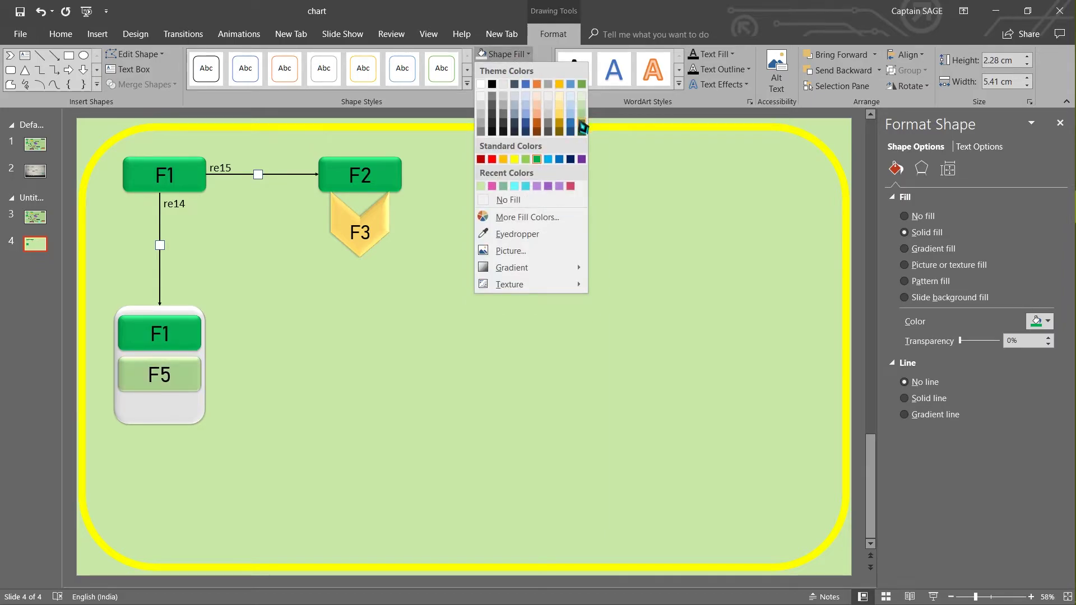
pyautogui.click(583, 85)
pyautogui.click(37, 245)
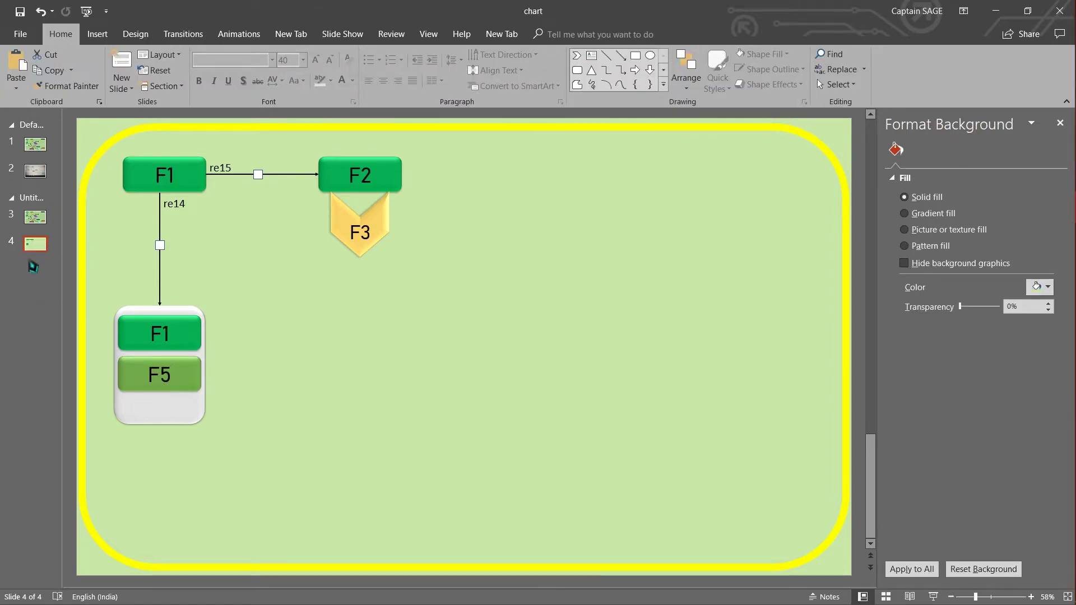
# - Add a COMPLEX text box at the container's bottom in 28 pt Bahnschrift SemiLight
pyautogui.click(97, 33)
pyautogui.click(567, 72)
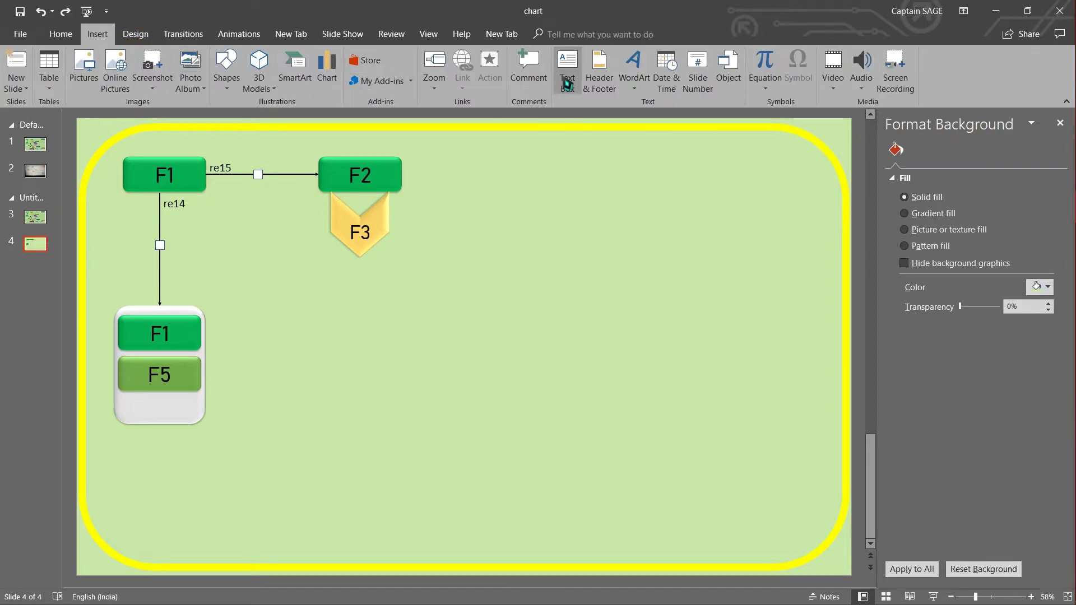
pyautogui.click(392, 310)
pyautogui.write('COMPLEX')
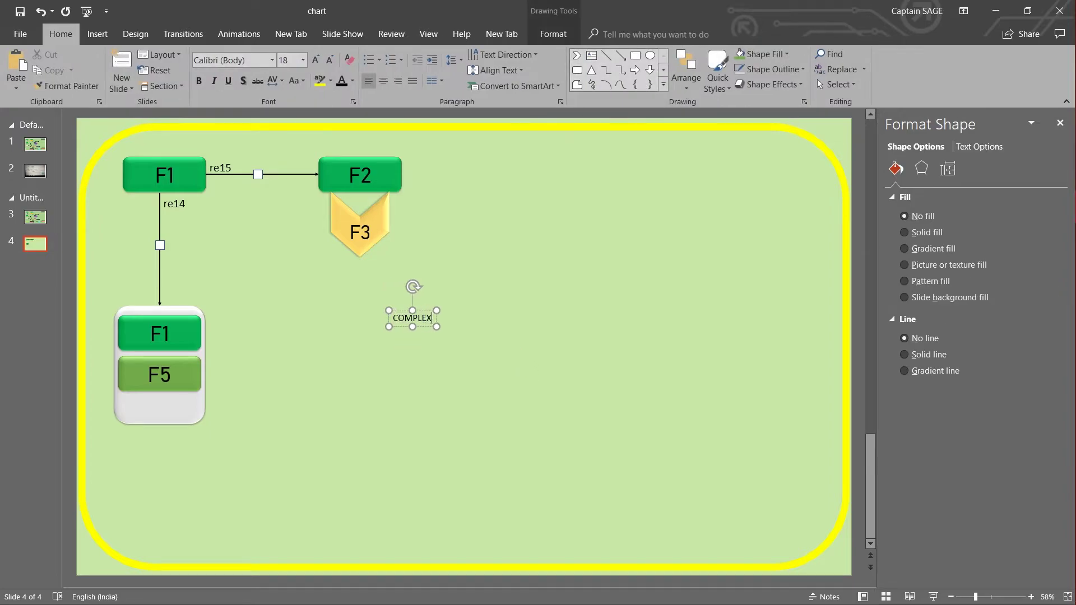
pyautogui.moveTo(427, 309); pyautogui.dragTo(176, 399)
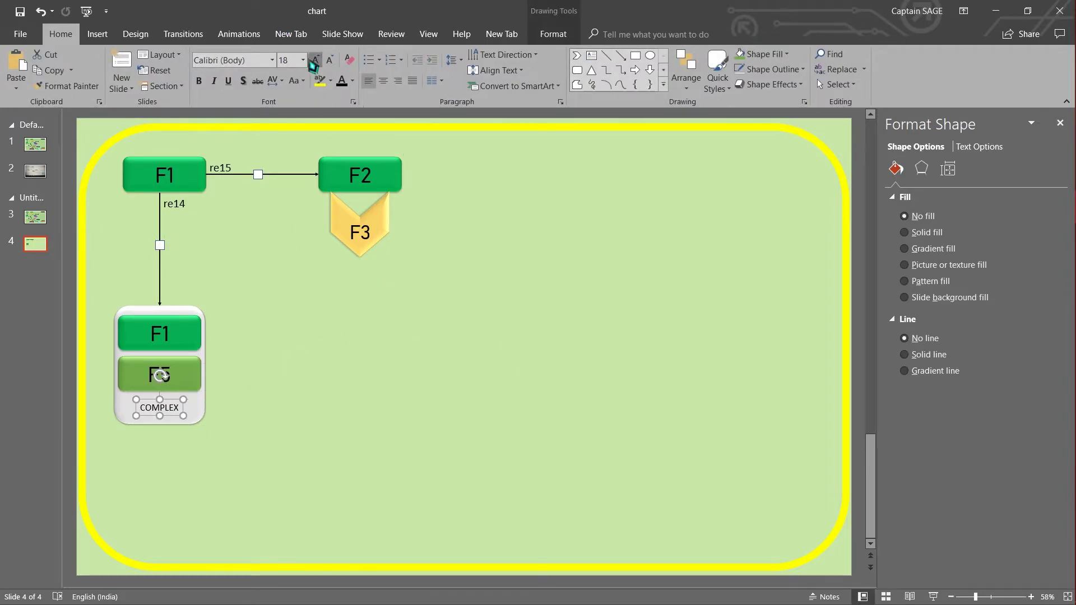
pyautogui.click(315, 60)
pyautogui.click(315, 60)
pyautogui.click(315, 60)
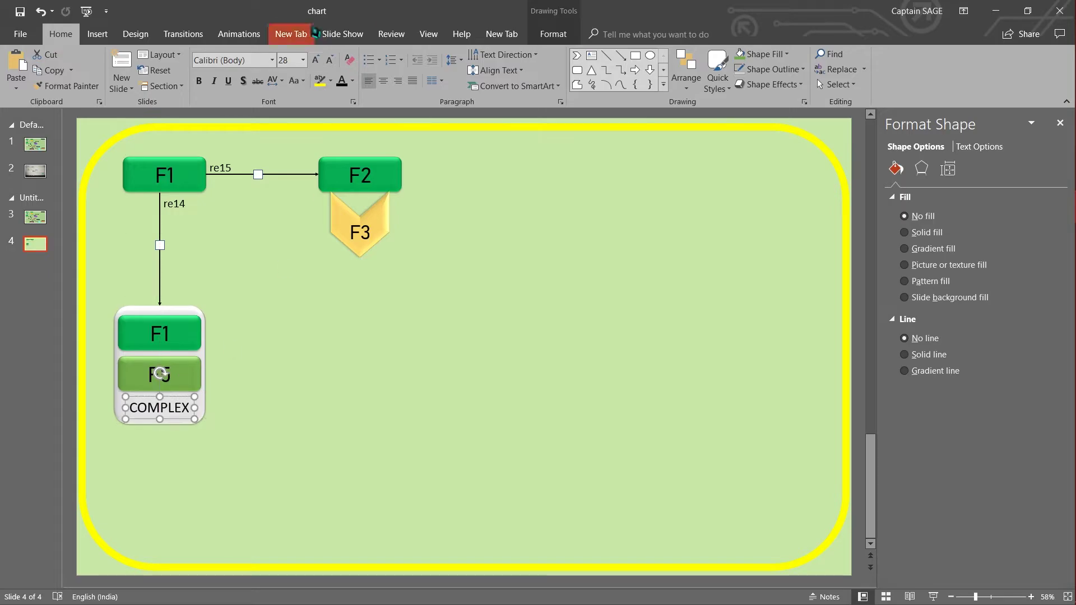
pyautogui.click(272, 60)
pyautogui.click(247, 145)
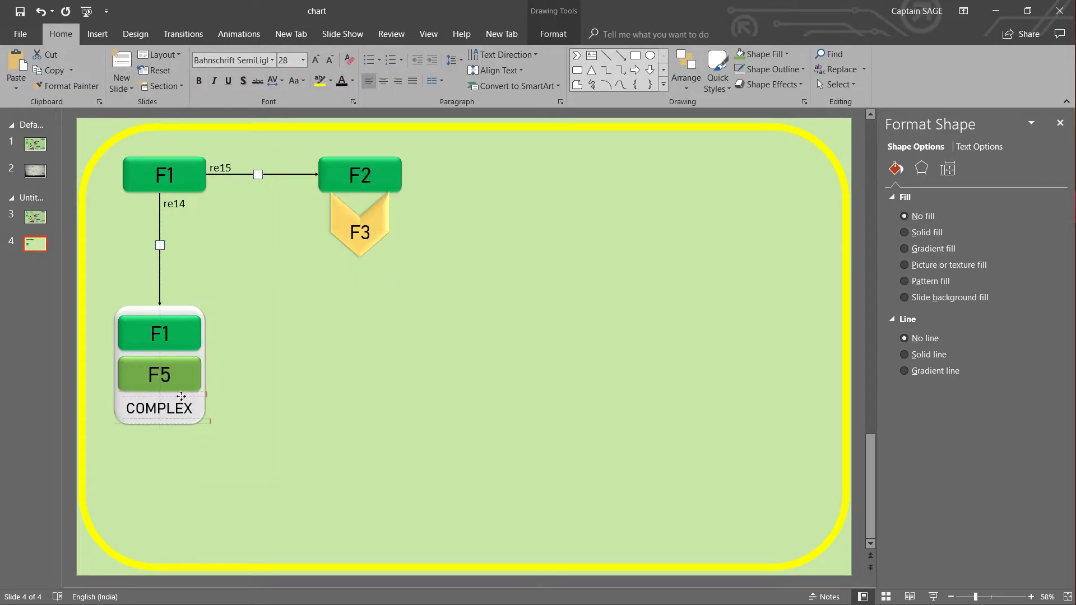
# - After checking slide 3's reference, draw a thin line down-right from F3's bottom point
pyautogui.click(263, 404)
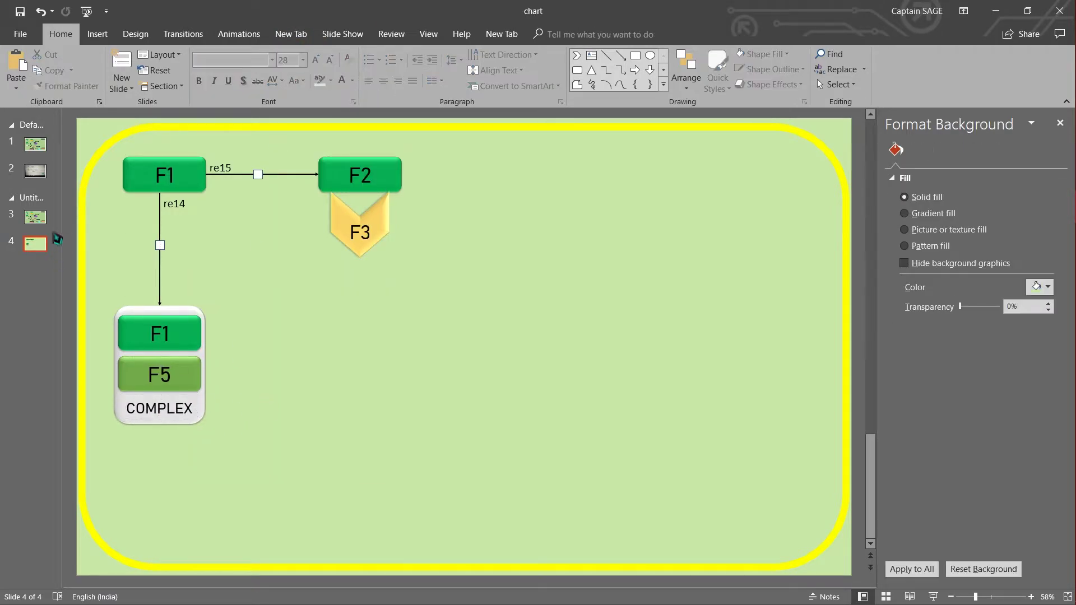
pyautogui.click(39, 222)
pyautogui.click(35, 244)
pyautogui.click(97, 34)
pyautogui.click(226, 67)
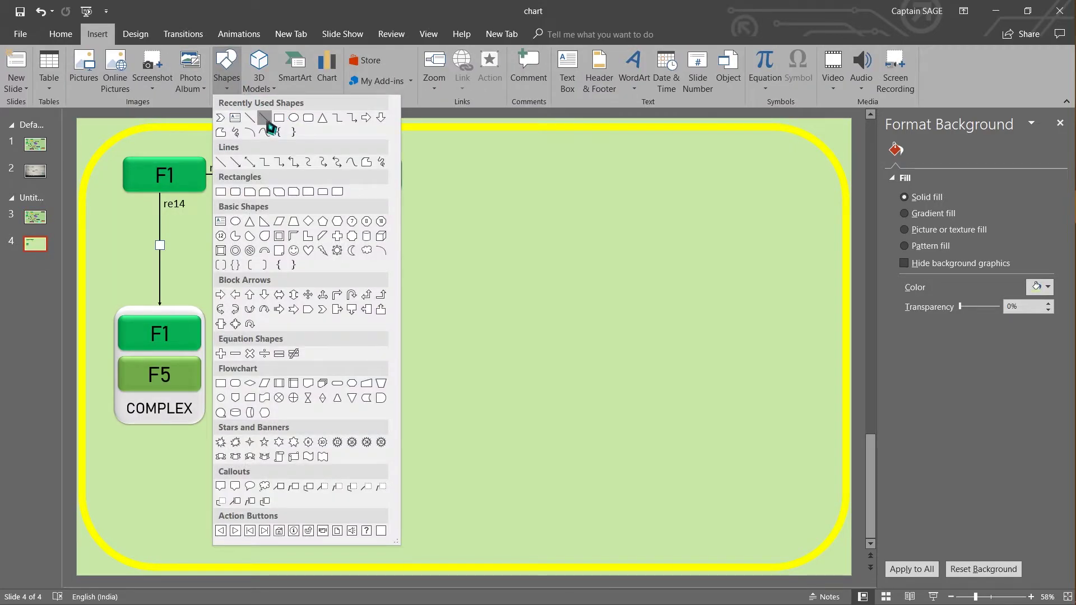
pyautogui.click(274, 116)
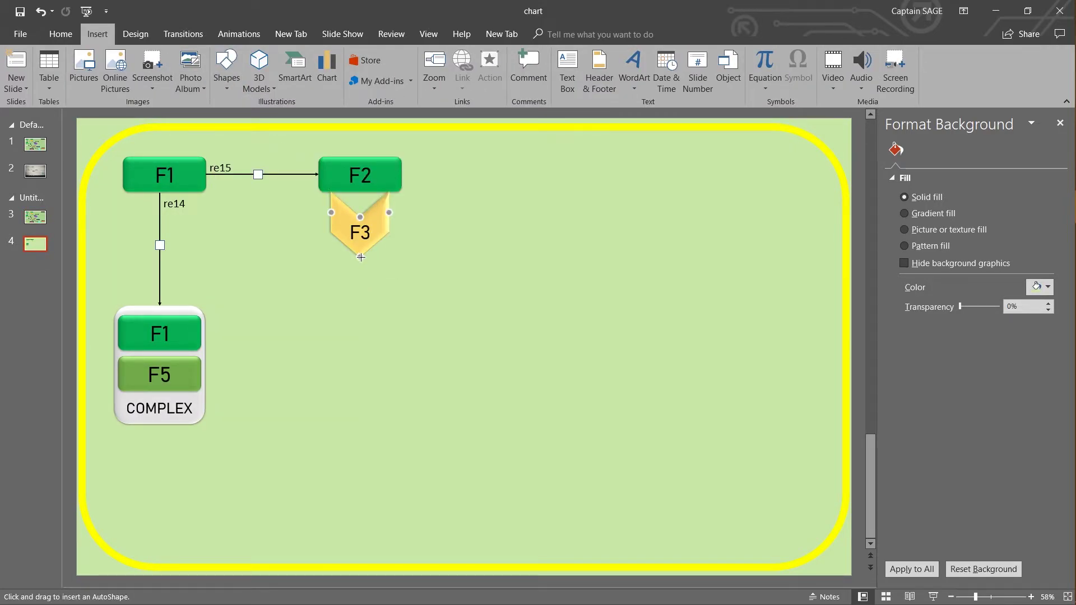
pyautogui.moveTo(457, 326); pyautogui.dragTo(433, 309)
pyautogui.press('Escape')
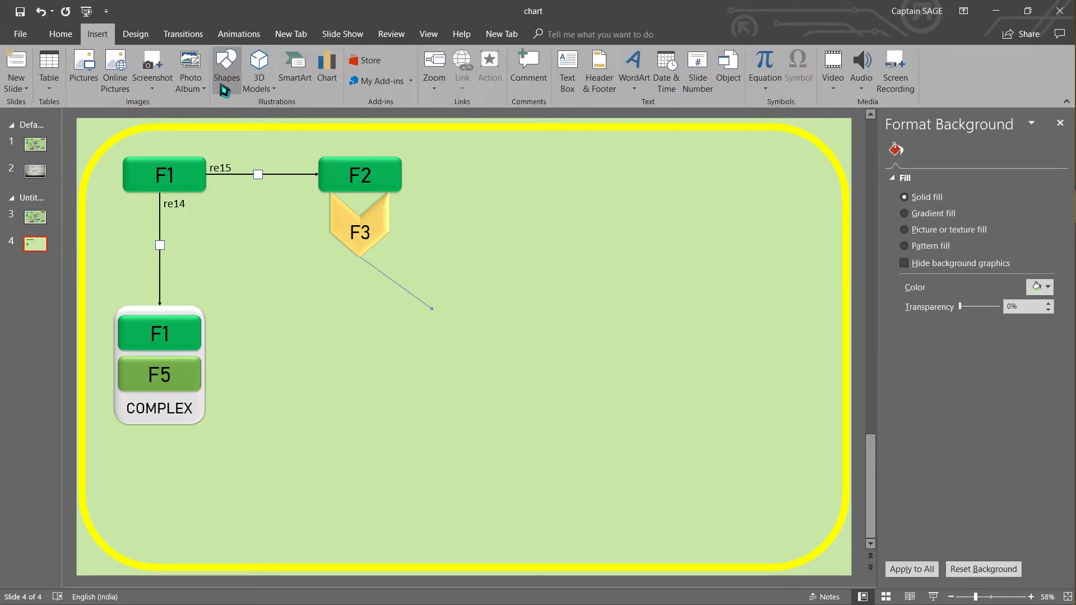
# - Draw a second thin line from F3's tip angled further right
pyautogui.click(226, 67)
pyautogui.click(242, 162)
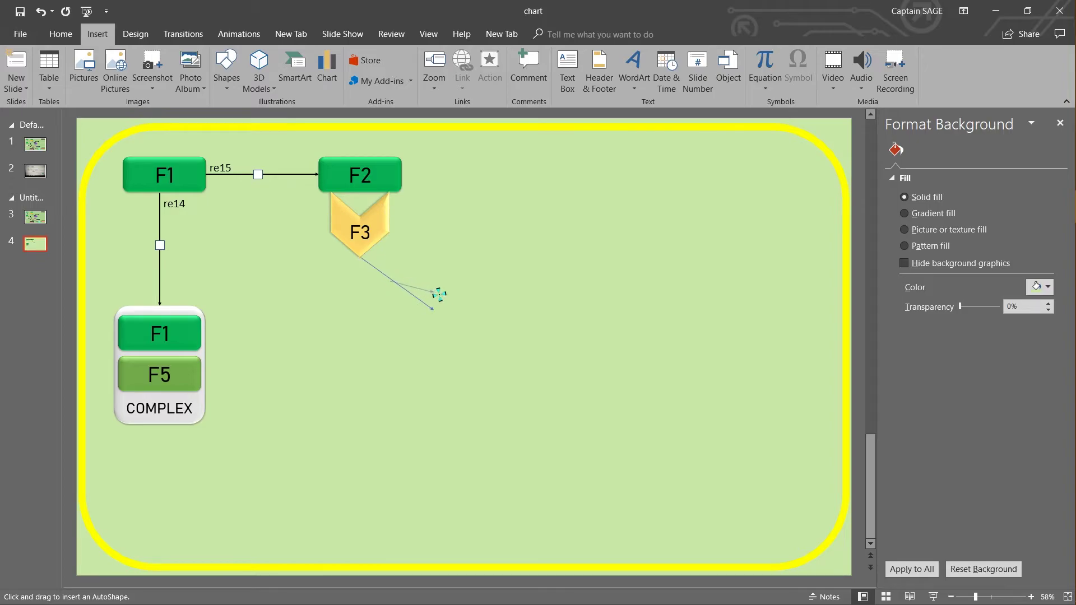
pyautogui.moveTo(439, 294)
pyautogui.mouseDown()
pyautogui.moveTo(500, 314)
pyautogui.moveTo(494, 306)
pyautogui.mouseUp()
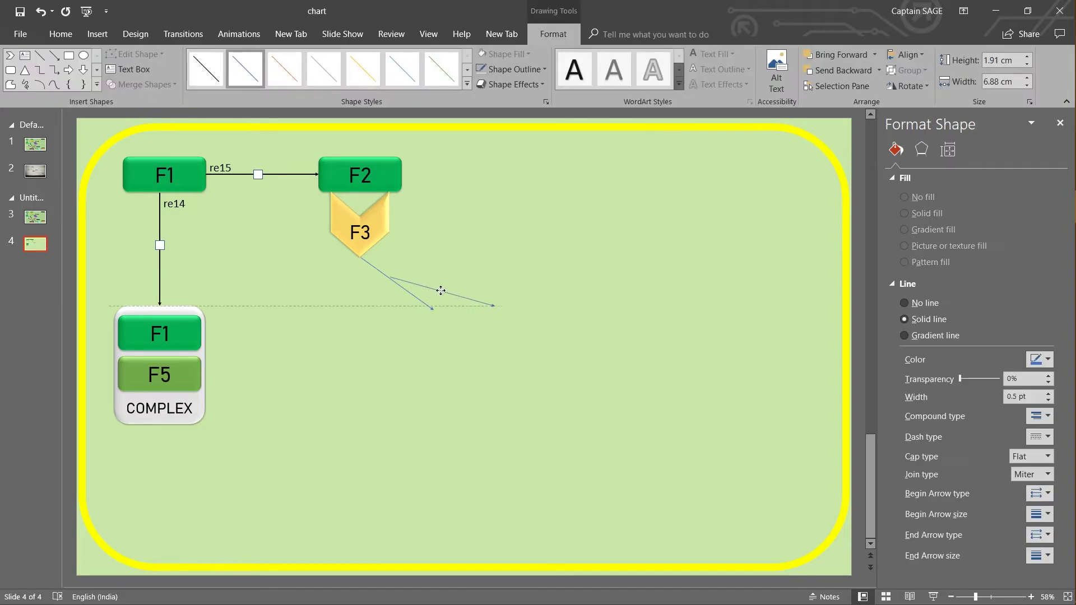
pyautogui.click(492, 335)
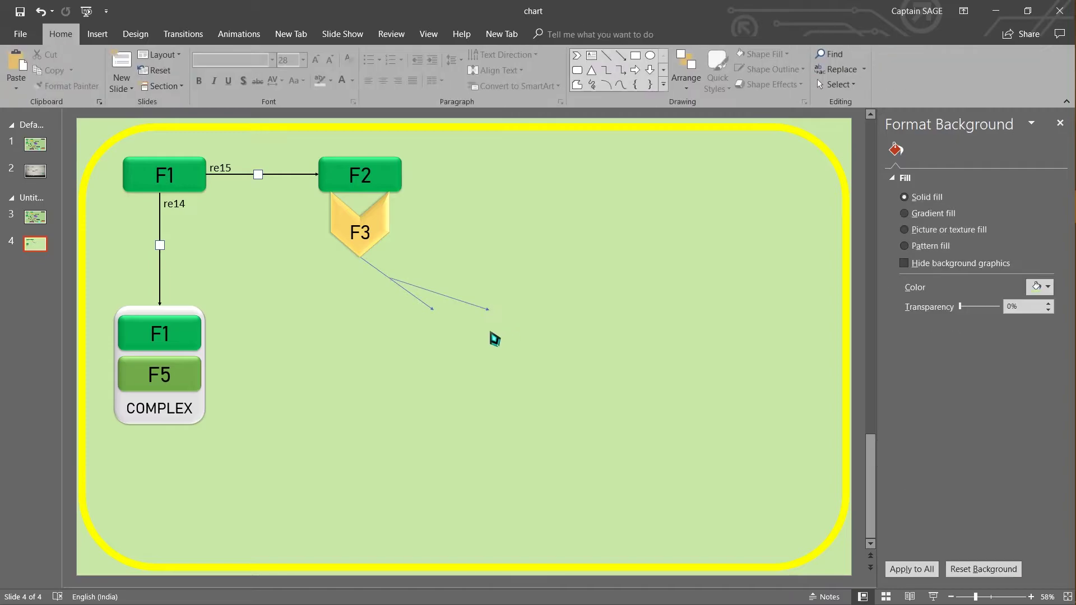
pyautogui.click(97, 34)
pyautogui.click(238, 88)
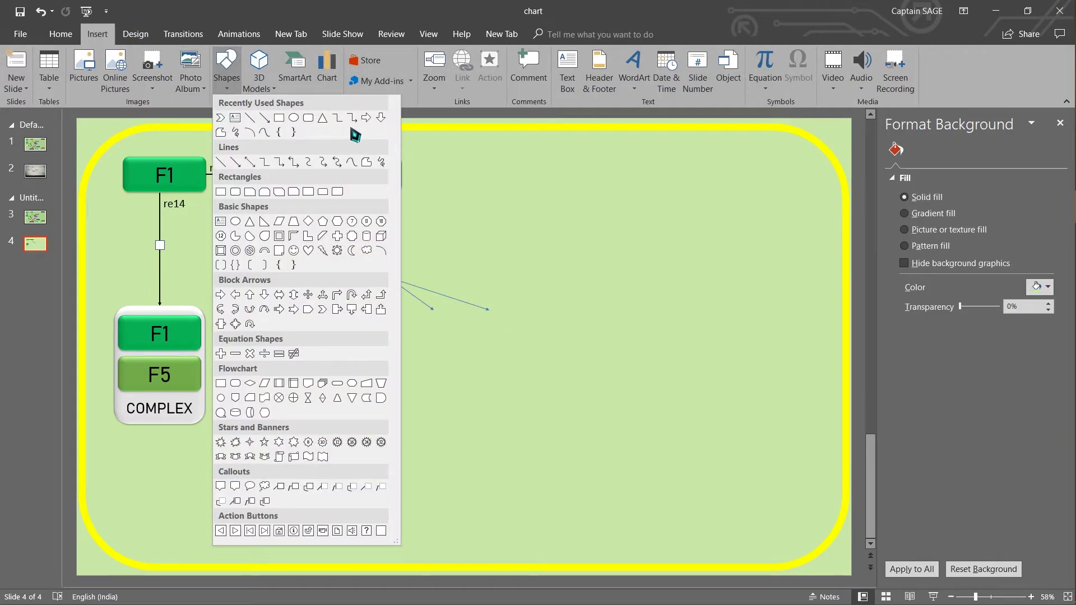
# - Build a hexagon by grouping a pentagon arrow with its mirrored copy, placed under F3
pyautogui.click(310, 309)
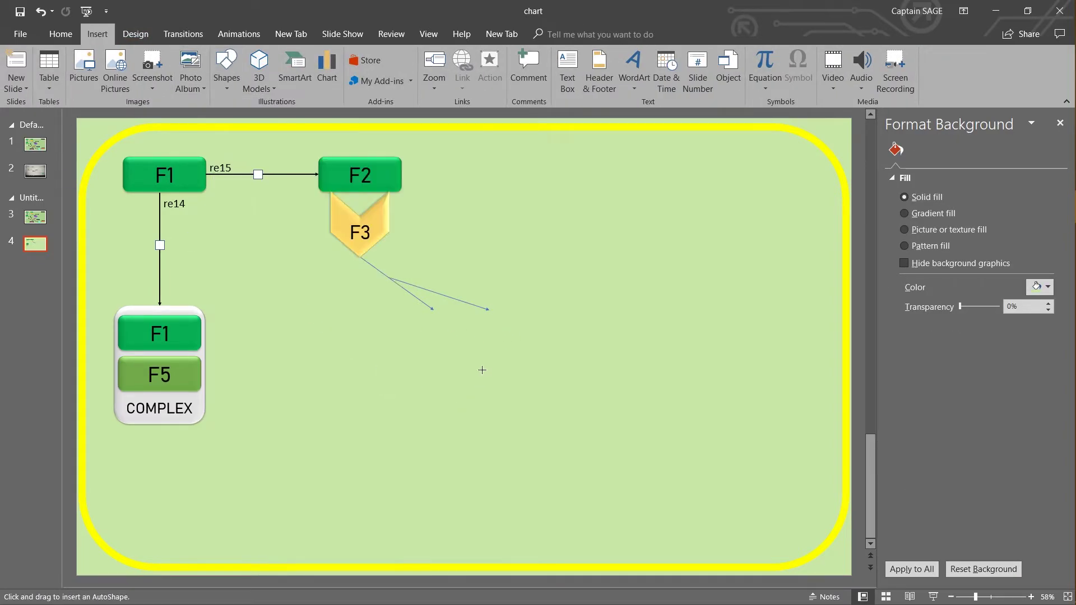
pyautogui.moveTo(484, 333); pyautogui.dragTo(559, 385)
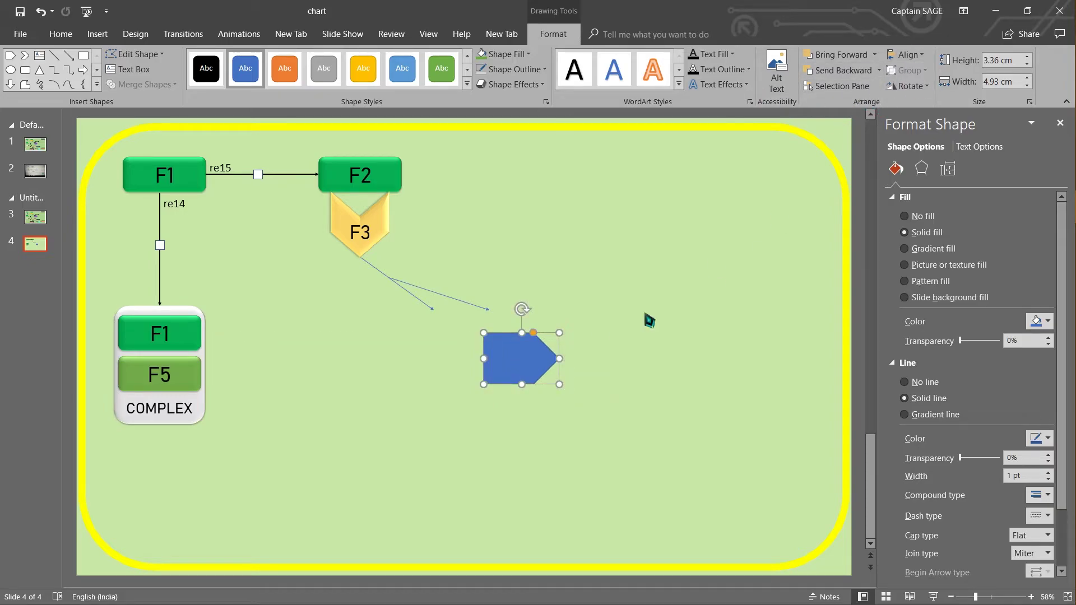
pyautogui.moveTo(559, 358); pyautogui.dragTo(408, 359)
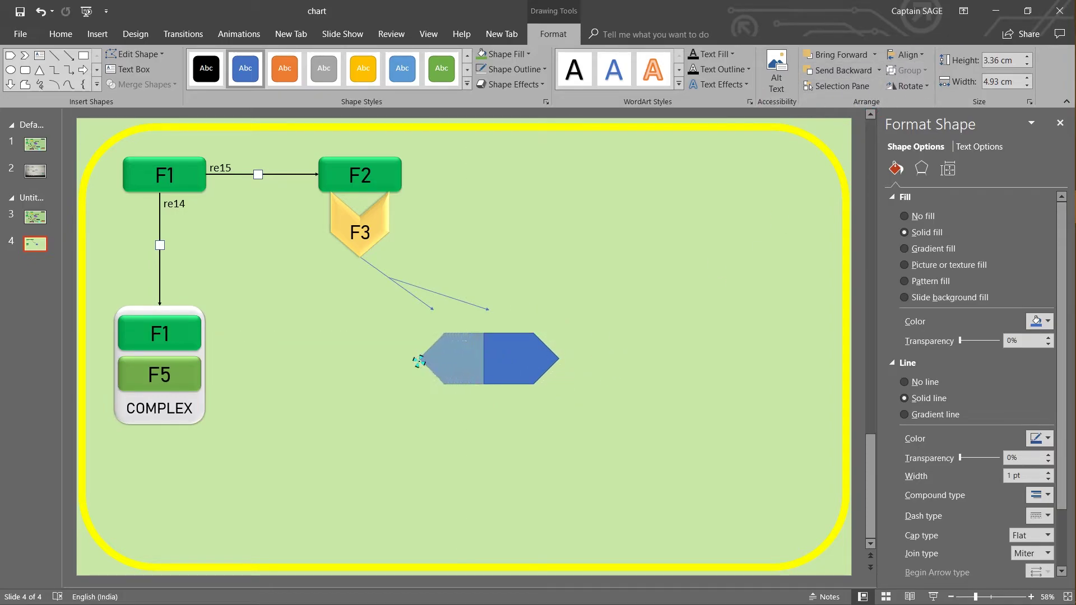
pyautogui.keyDown('shift'); pyautogui.click(532, 358); pyautogui.keyUp('shift')
pyautogui.click(906, 70)
pyautogui.click(919, 87)
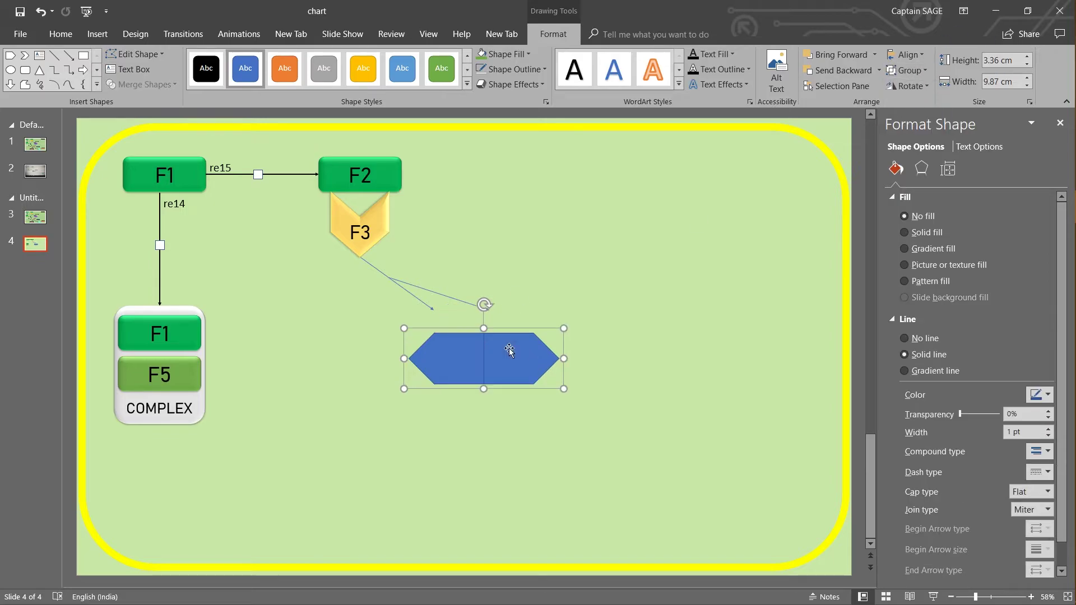
pyautogui.moveTo(509, 359); pyautogui.dragTo(492, 336)
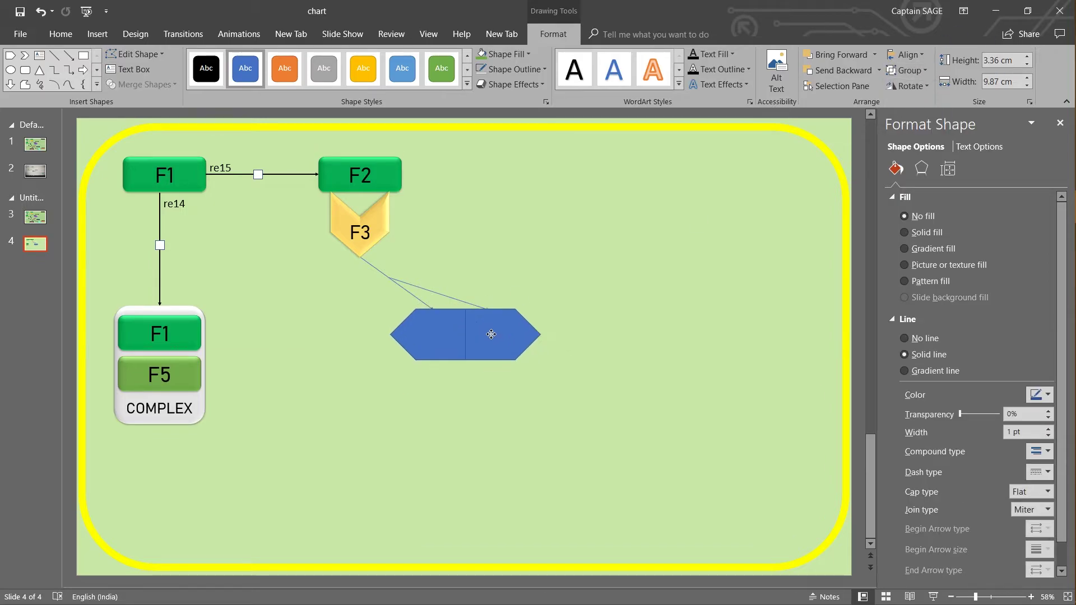
# - Fill the hexagon purple and give it a bevelled preset effect
pyautogui.click(526, 55)
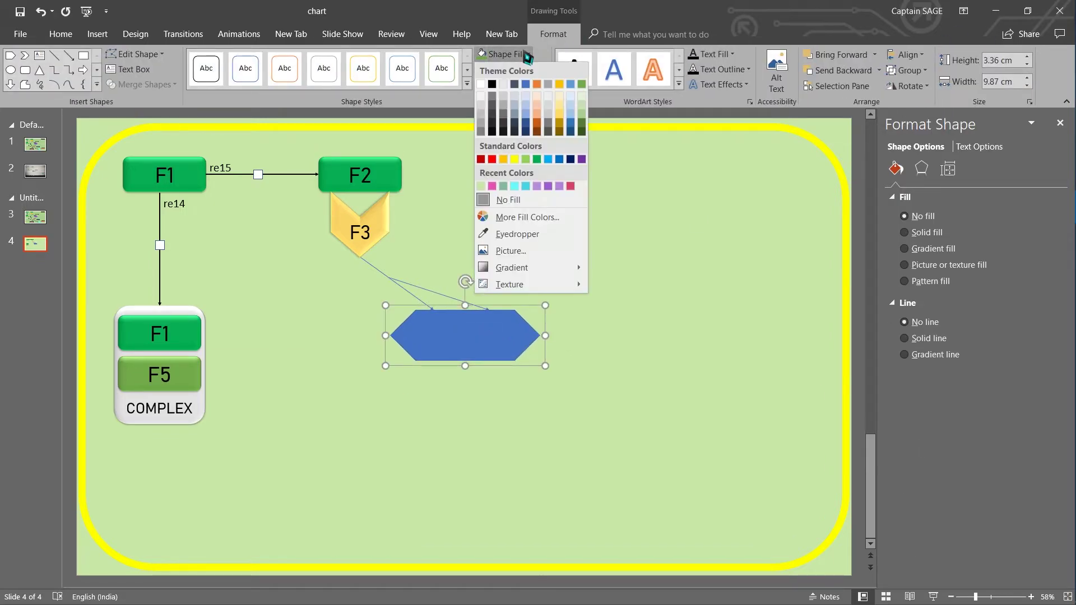
pyautogui.click(547, 186)
pyautogui.click(510, 84)
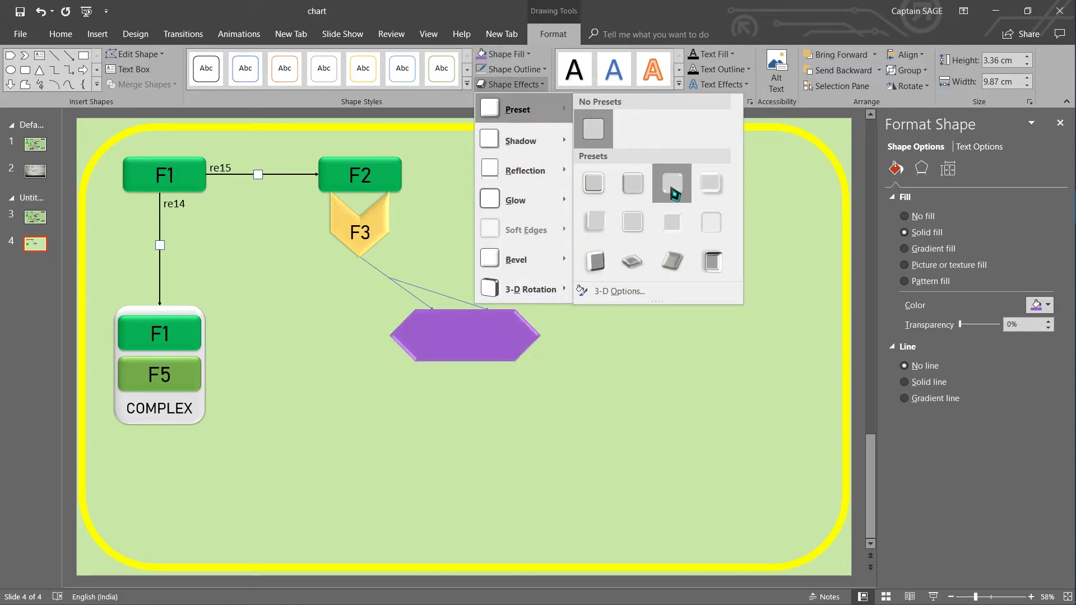
pyautogui.click(672, 187)
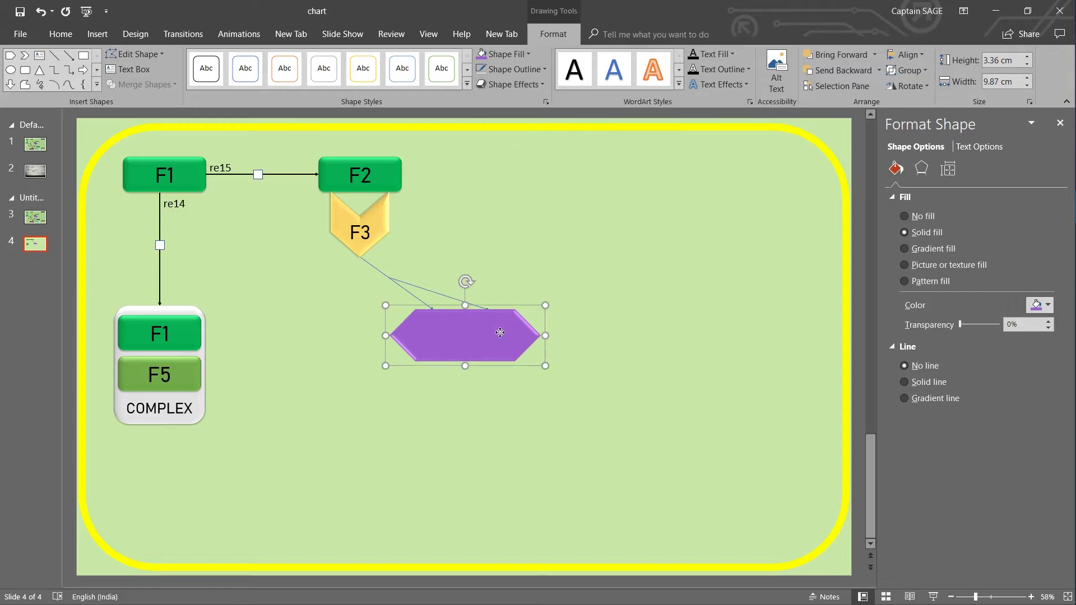
pyautogui.moveTo(500, 332); pyautogui.dragTo(502, 334)
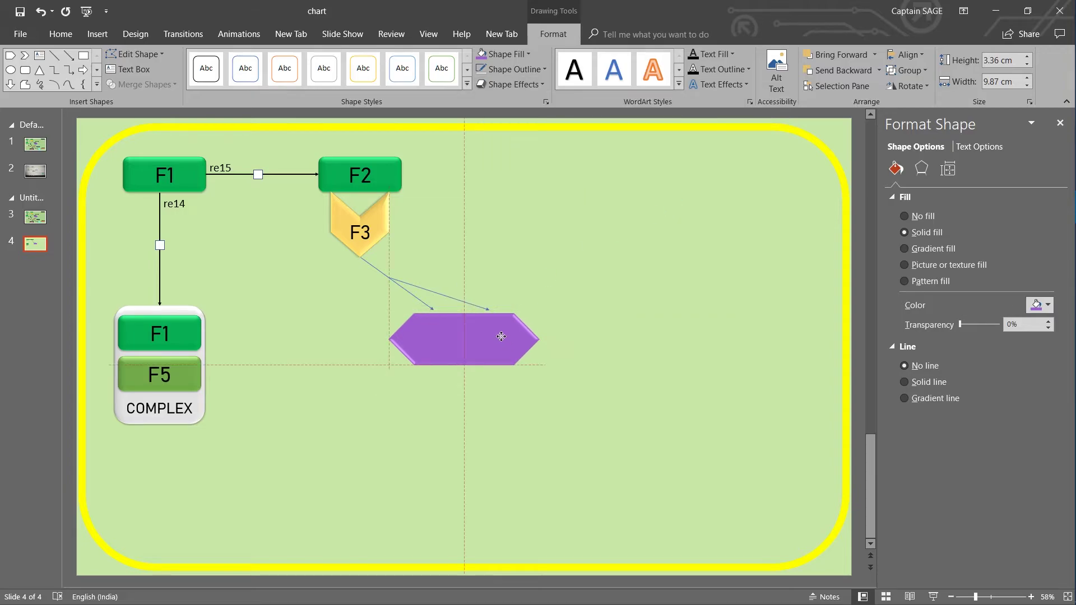
# - Make both connector lines from F3 to the hexagon black
pyautogui.click(412, 293)
pyautogui.click(510, 84)
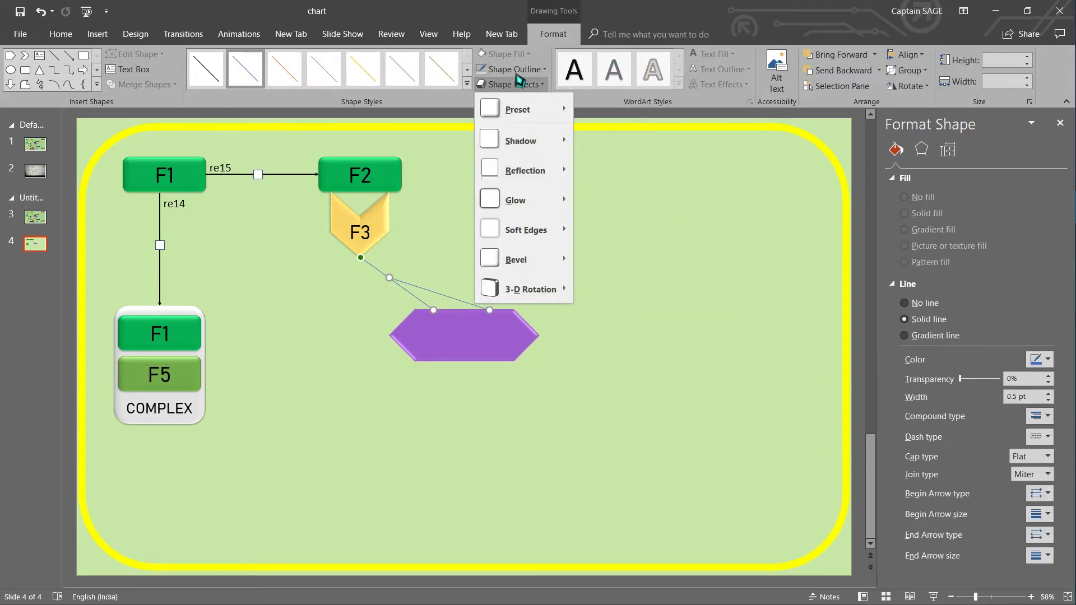
pyautogui.click(514, 69)
pyautogui.click(495, 97)
pyautogui.click(573, 218)
# - Add an F4 text box enlarged to 40 pt and centred on the purple hexagon
pyautogui.click(573, 218)
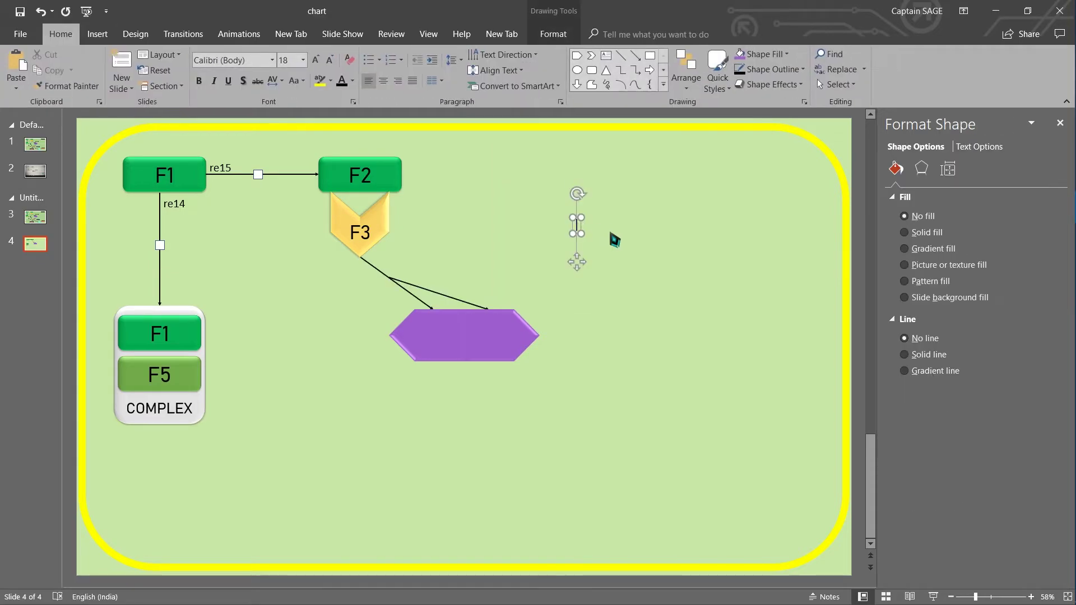
pyautogui.write('F4')
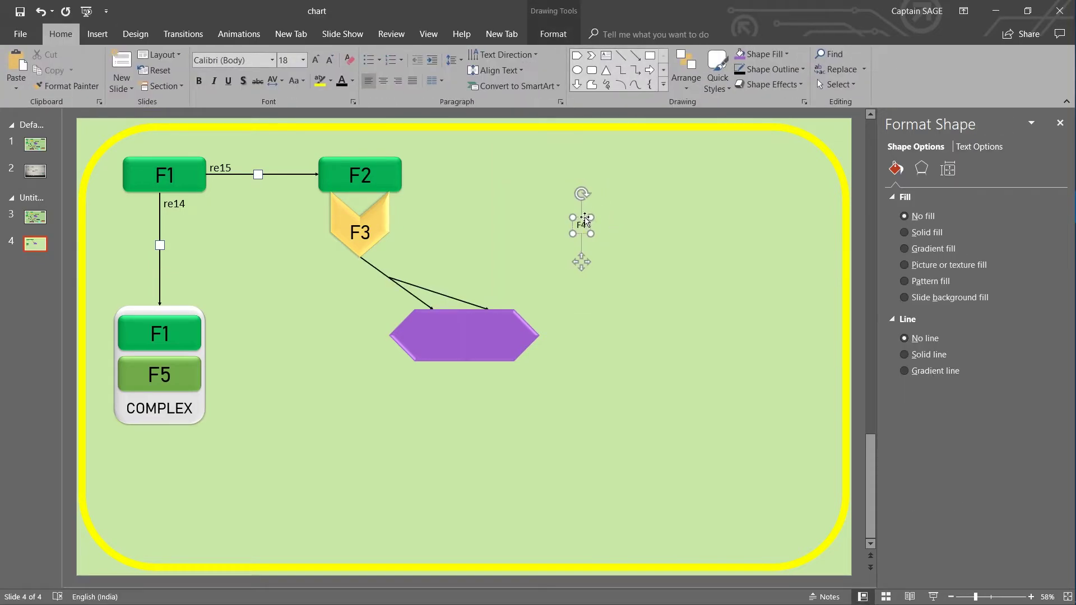
pyautogui.moveTo(585, 219); pyautogui.dragTo(508, 281)
pyautogui.moveTo(457, 334); pyautogui.dragTo(470, 334)
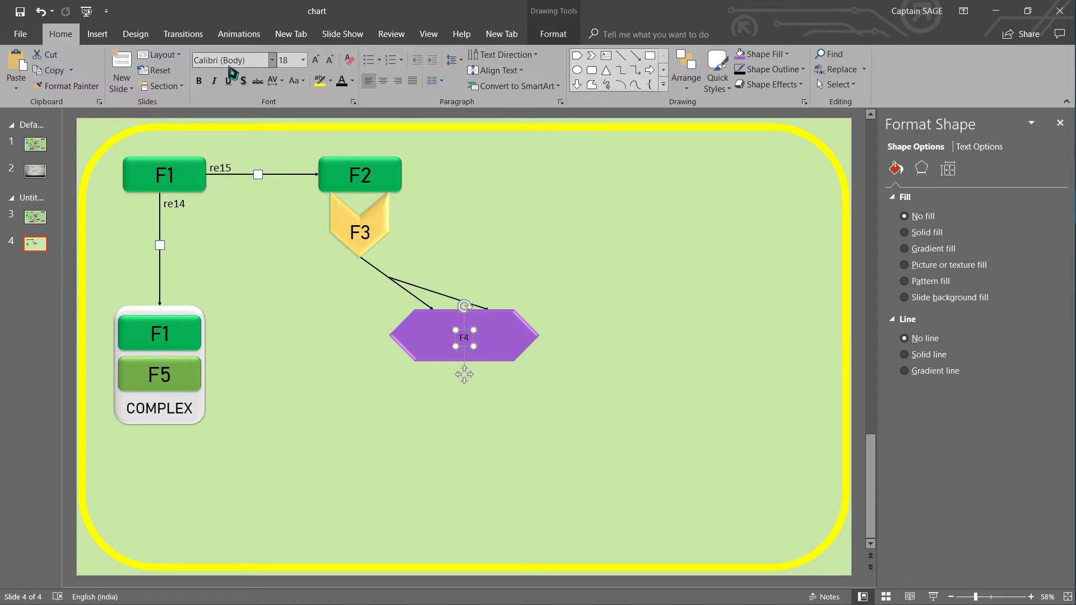
pyautogui.click(317, 61)
pyautogui.click(317, 61)
pyautogui.click(317, 62)
pyautogui.click(317, 61)
pyautogui.click(317, 62)
pyautogui.click(318, 61)
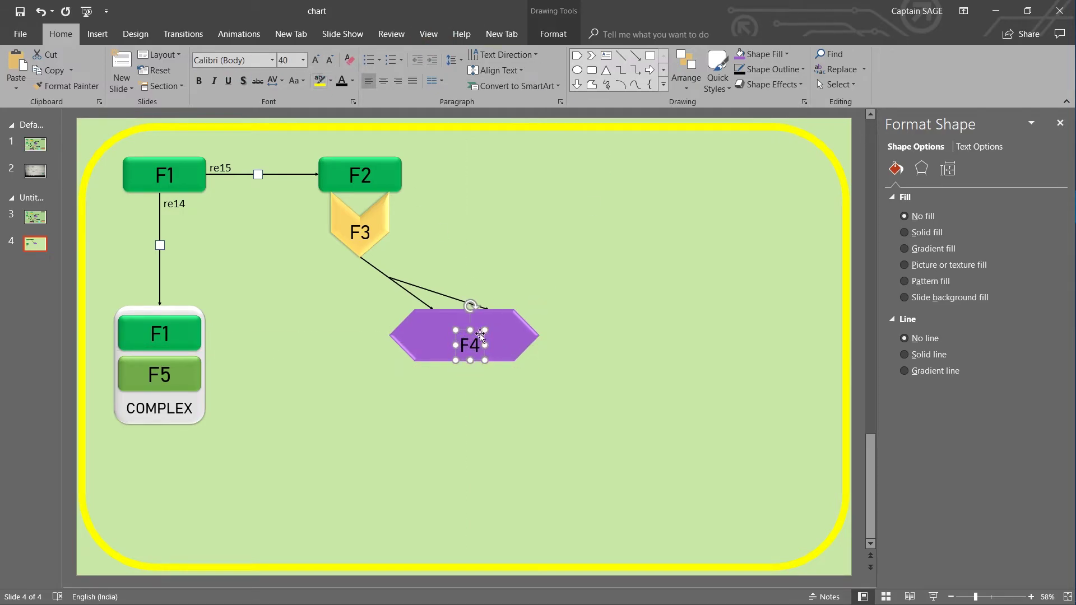
pyautogui.moveTo(478, 330); pyautogui.dragTo(471, 315)
pyautogui.click(57, 227)
pyautogui.click(97, 33)
# - Draw a callout box above F4, shifted slightly right
pyautogui.click(227, 67)
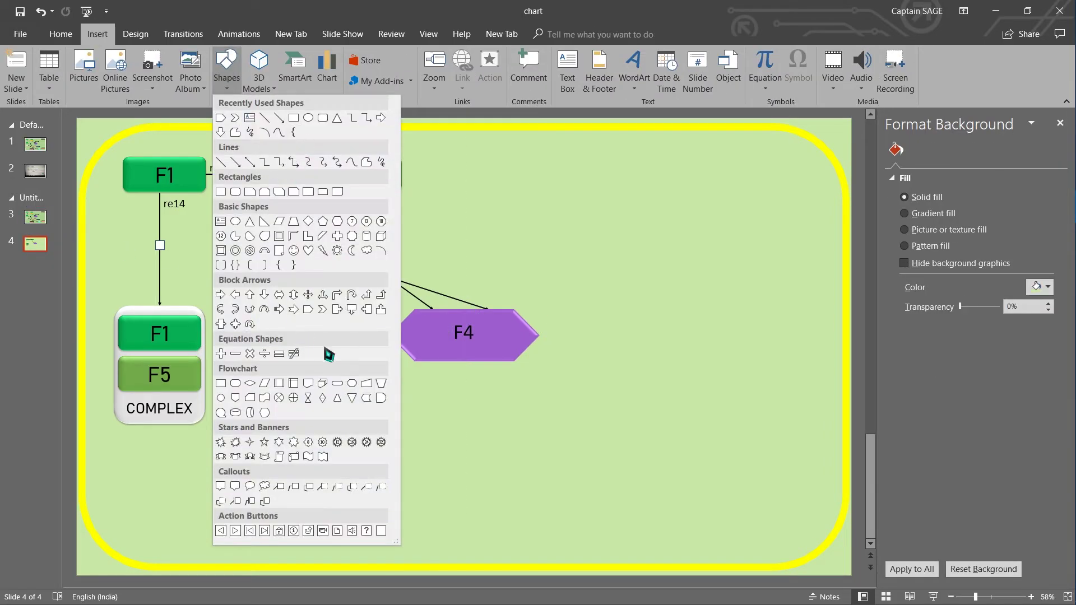
pyautogui.click(293, 487)
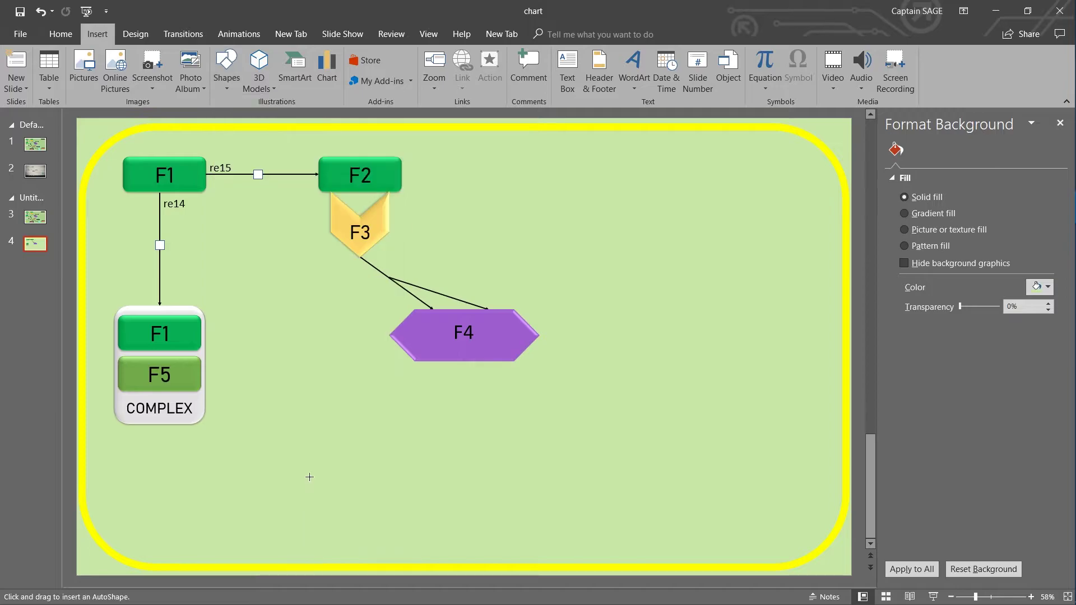
pyautogui.moveTo(445, 293); pyautogui.dragTo(498, 240)
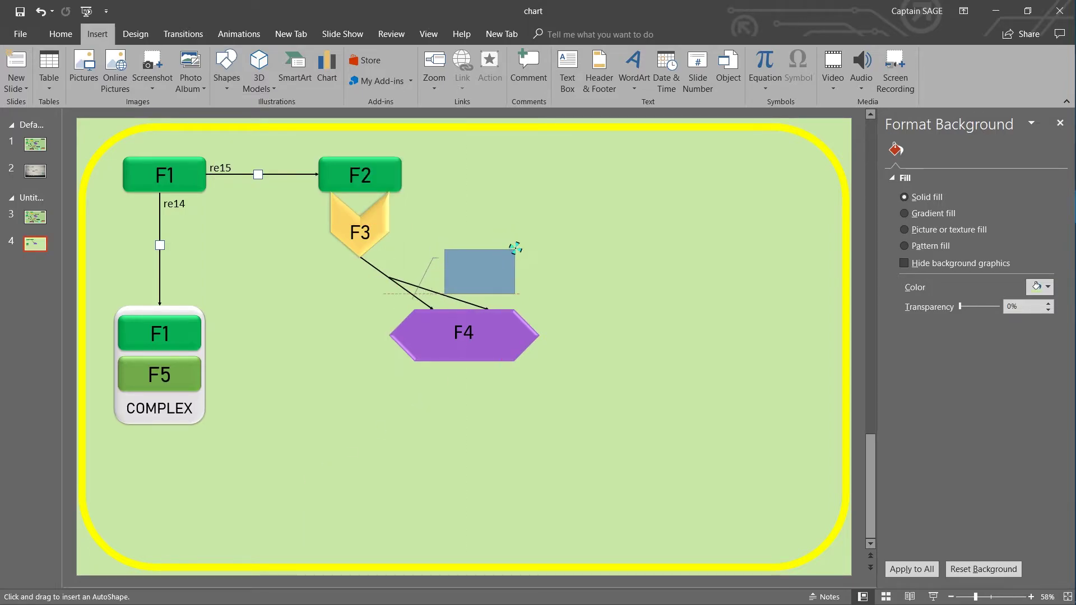
pyautogui.moveTo(499, 240)
pyautogui.mouseDown()
pyautogui.moveTo(516, 247)
pyautogui.moveTo(513, 267)
pyautogui.mouseUp()
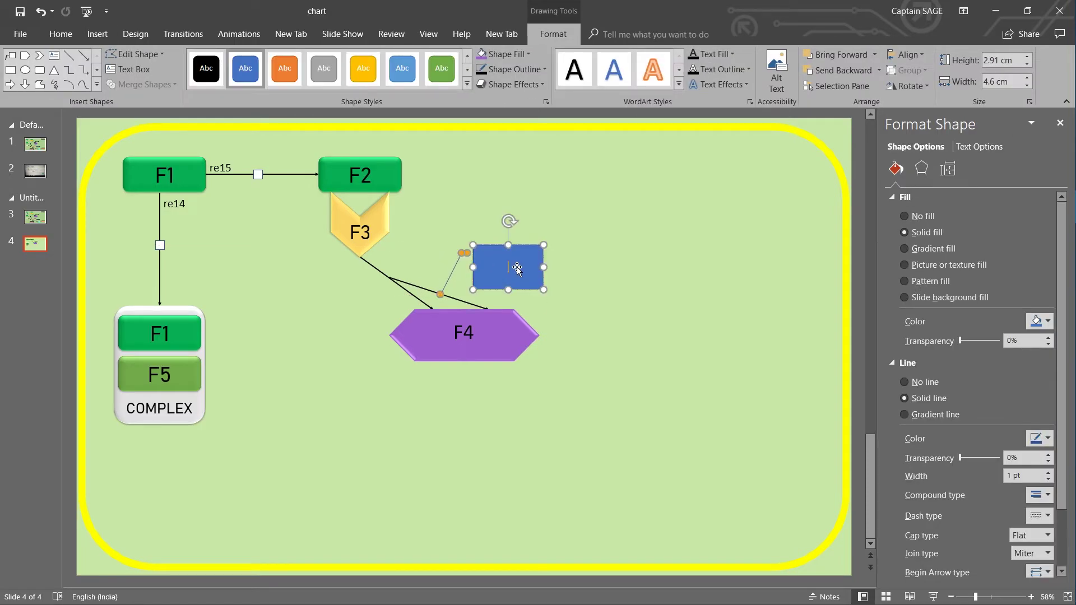
# - Make the E1 callout green, outline-free and flatter, with its tail on the F3–F4 line
pyautogui.click(527, 54)
pyautogui.click(485, 133)
pyautogui.click(515, 69)
pyautogui.click(507, 215)
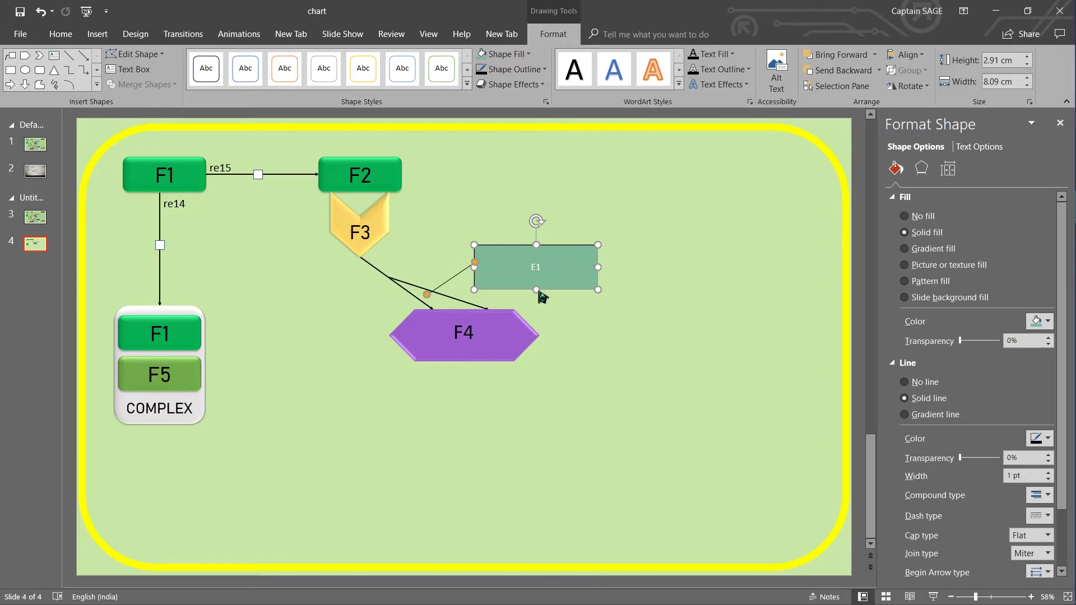
pyautogui.moveTo(537, 290); pyautogui.dragTo(536, 271)
pyautogui.moveTo(426, 275); pyautogui.dragTo(442, 294)
pyautogui.click(555, 295)
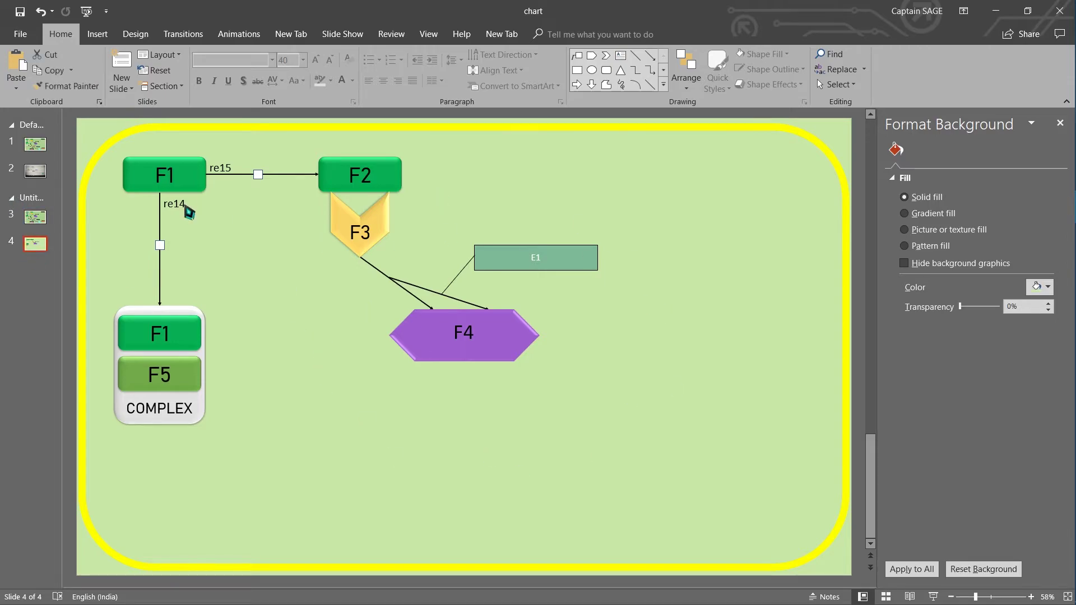
# - Copy the re15 label beside the F3–F4 line and retype it as re4
pyautogui.click(224, 169)
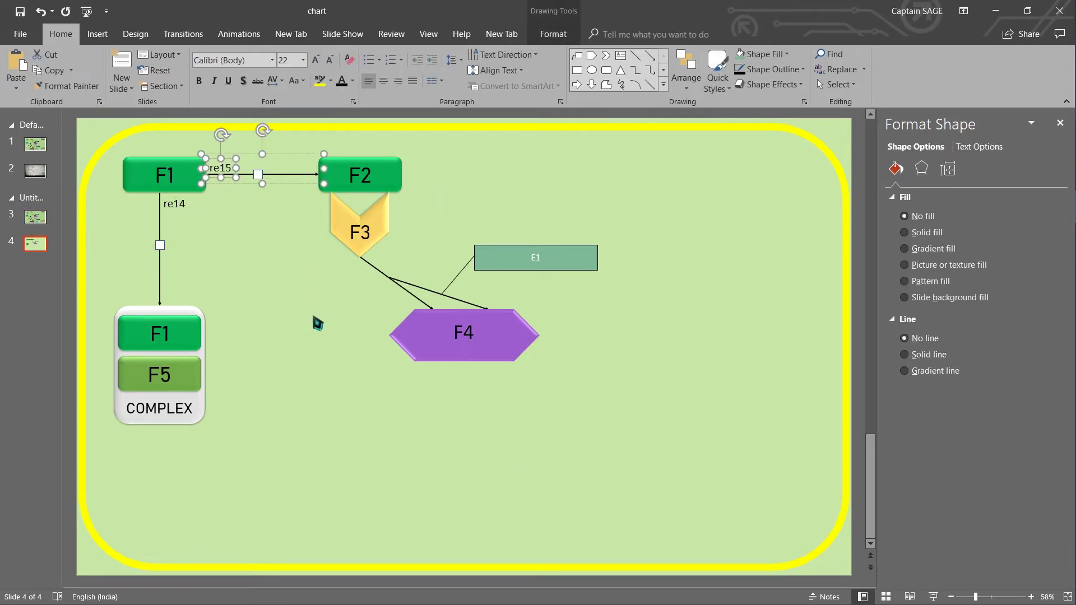
pyautogui.hotkey('ctrl', 'v')
pyautogui.moveTo(239, 168); pyautogui.dragTo(279, 174)
pyautogui.moveTo(399, 247); pyautogui.dragTo(392, 247)
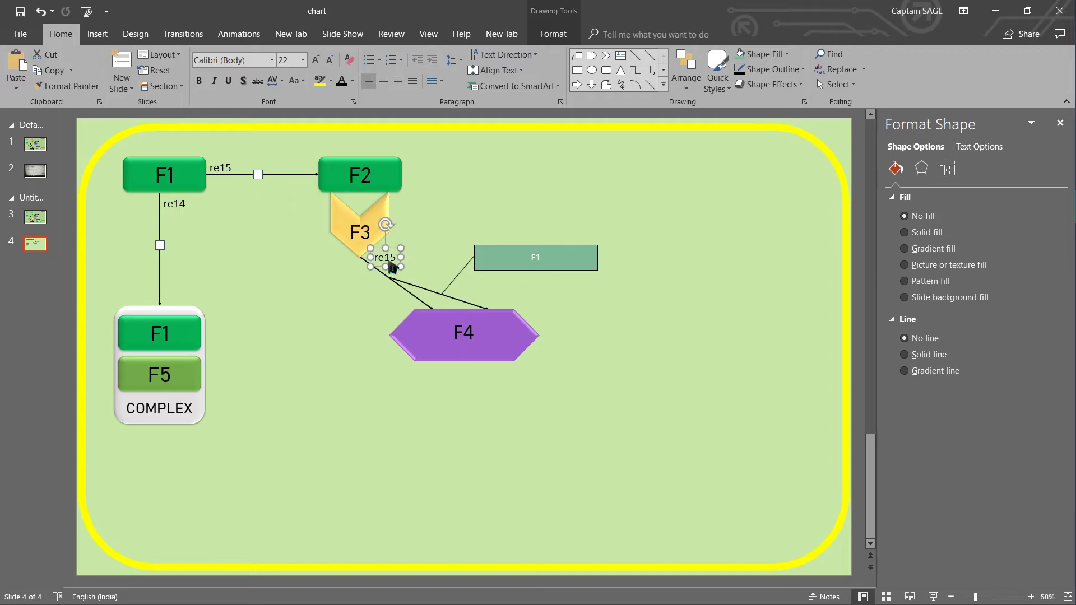
pyautogui.doubleClick(387, 262)
pyautogui.write('re4')
pyautogui.click(331, 332)
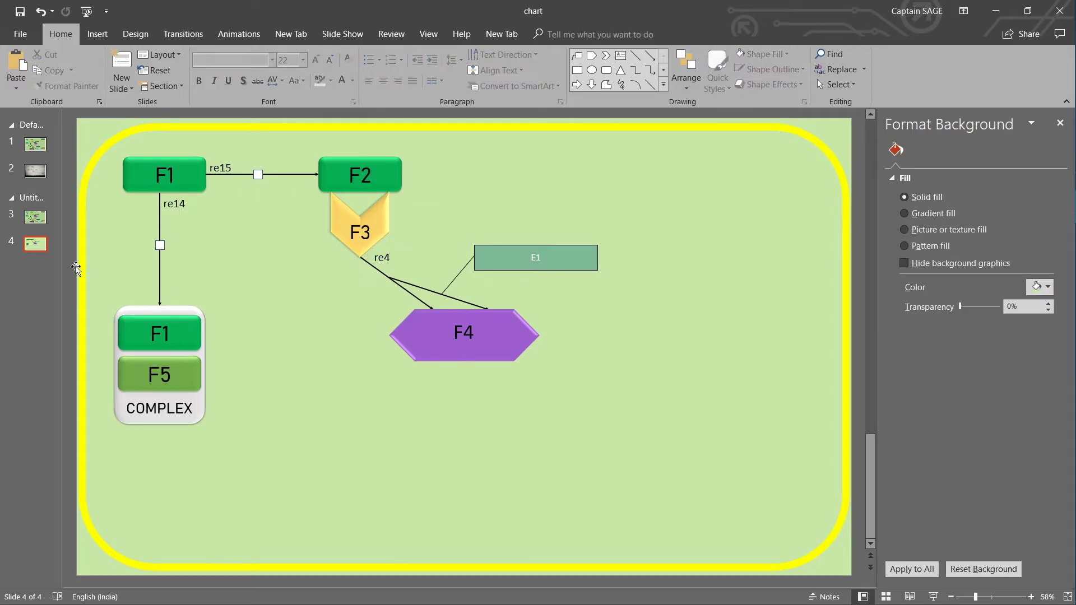
# - Duplicate the re14 connector and rotate it horizontal, extending right from F5's container
pyautogui.press('pageup')
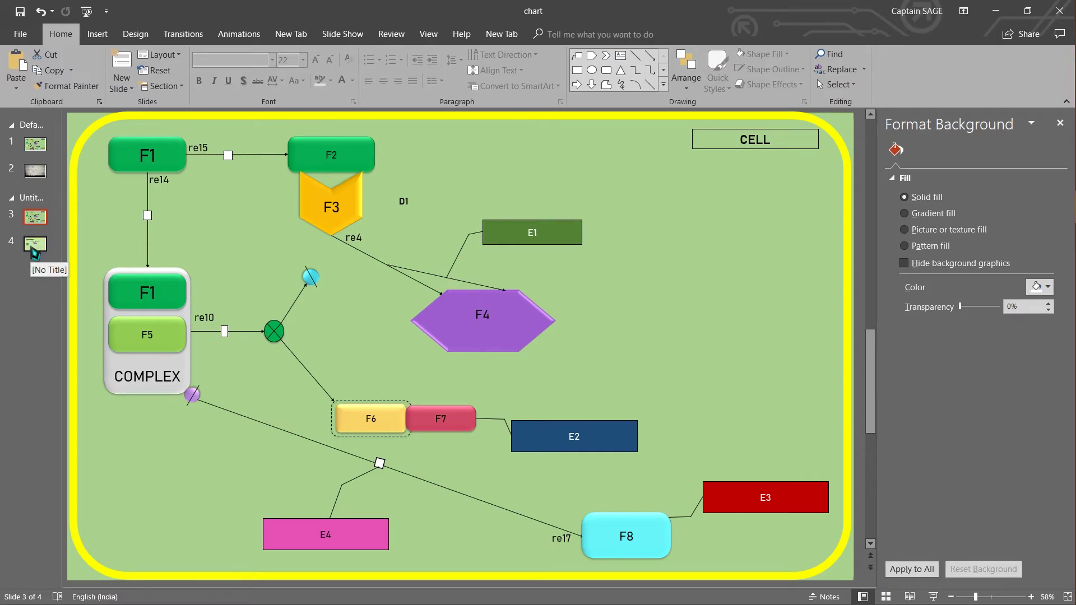
pyautogui.click(35, 247)
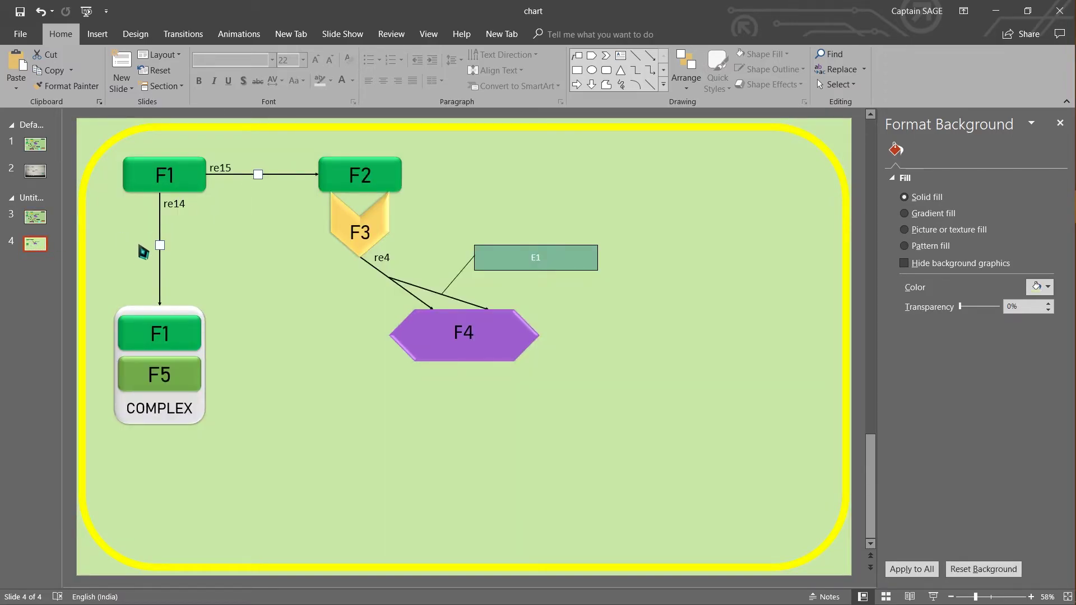
pyautogui.click(159, 230)
pyautogui.moveTo(161, 232); pyautogui.dragTo(240, 445)
pyautogui.moveTo(297, 415); pyautogui.dragTo(255, 365)
pyautogui.moveTo(263, 423); pyautogui.dragTo(275, 365)
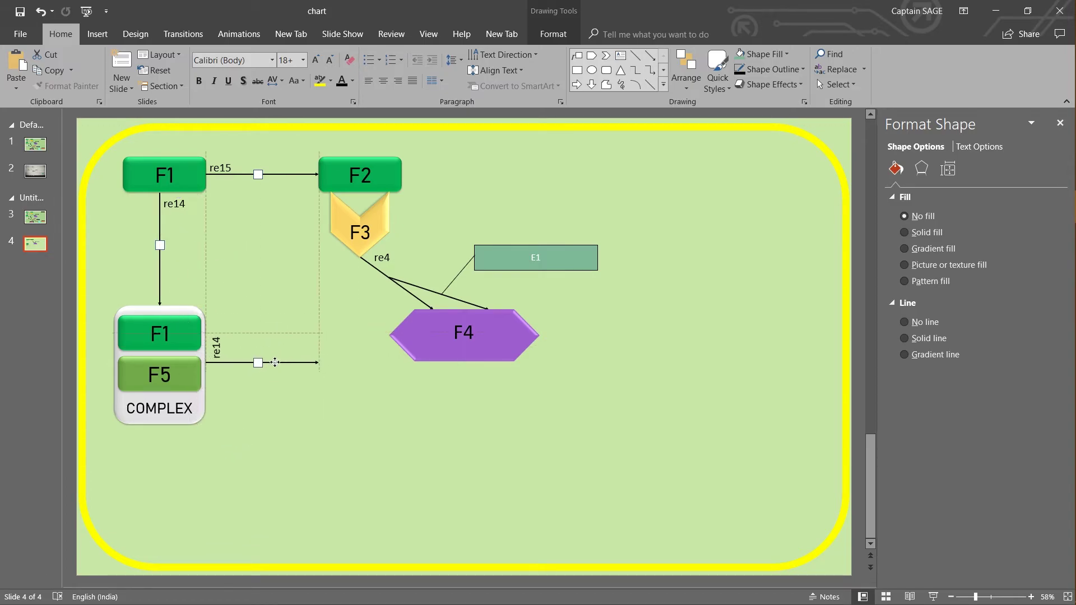
pyautogui.click(97, 33)
pyautogui.click(227, 70)
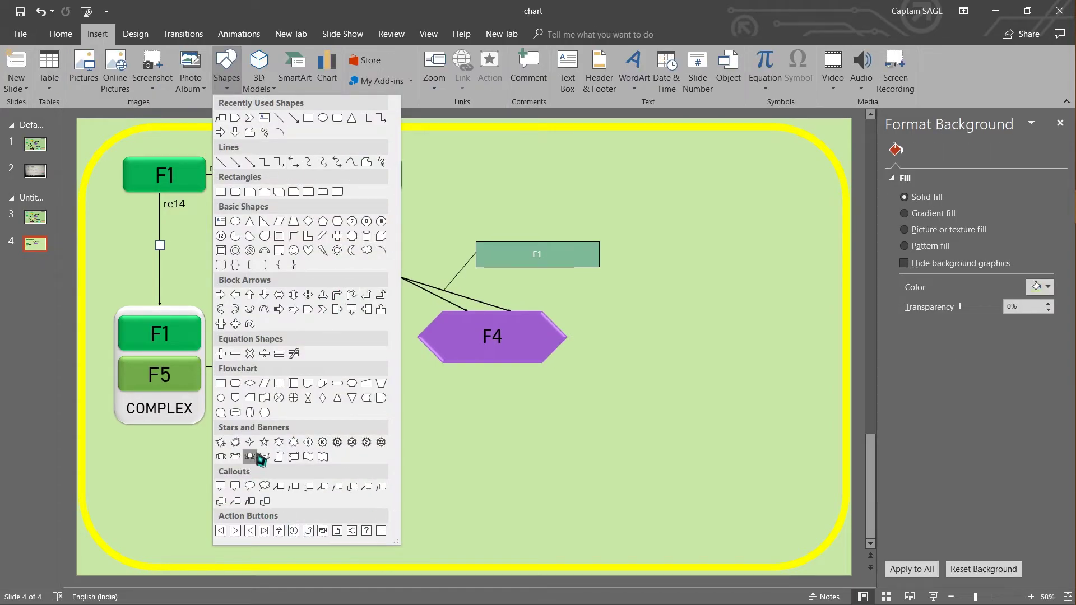
# - Add a green crossed-circle with a dark outline at the horizontal arrow's end
pyautogui.click(279, 398)
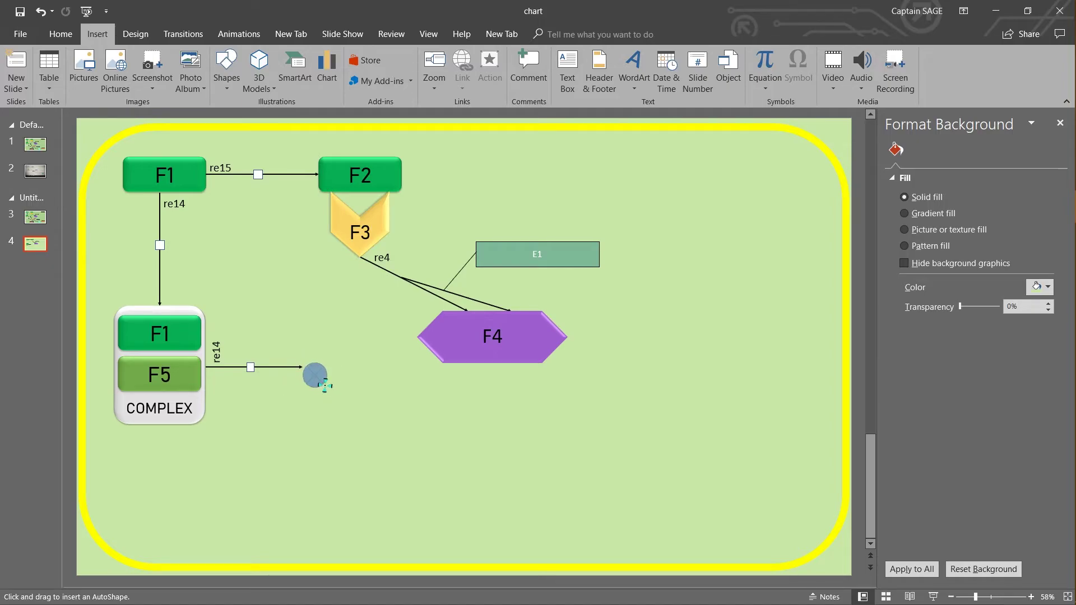
pyautogui.moveTo(322, 384); pyautogui.dragTo(323, 376)
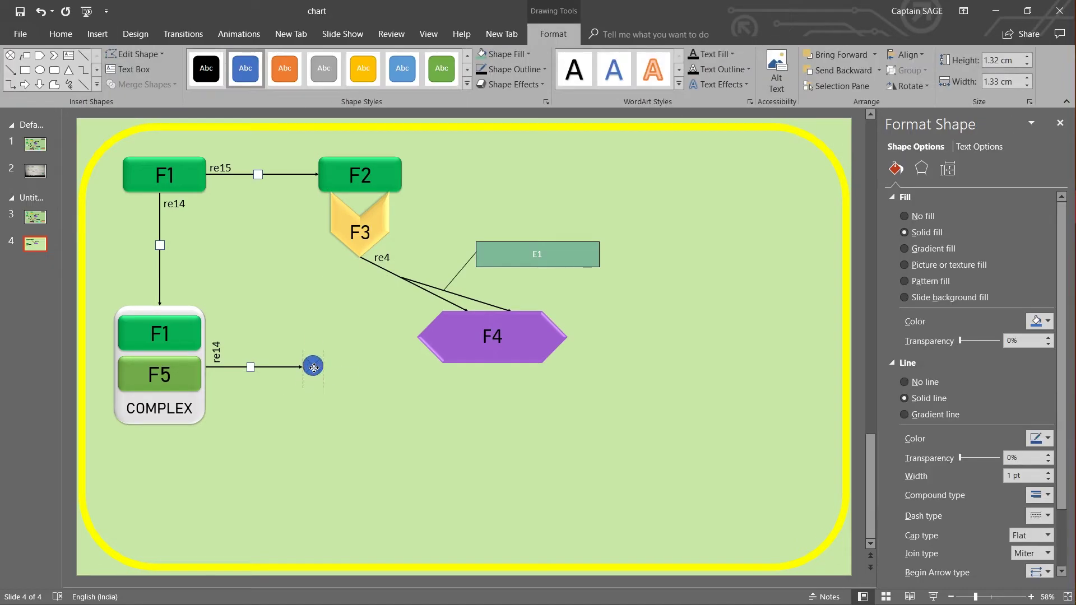
pyautogui.click(506, 54)
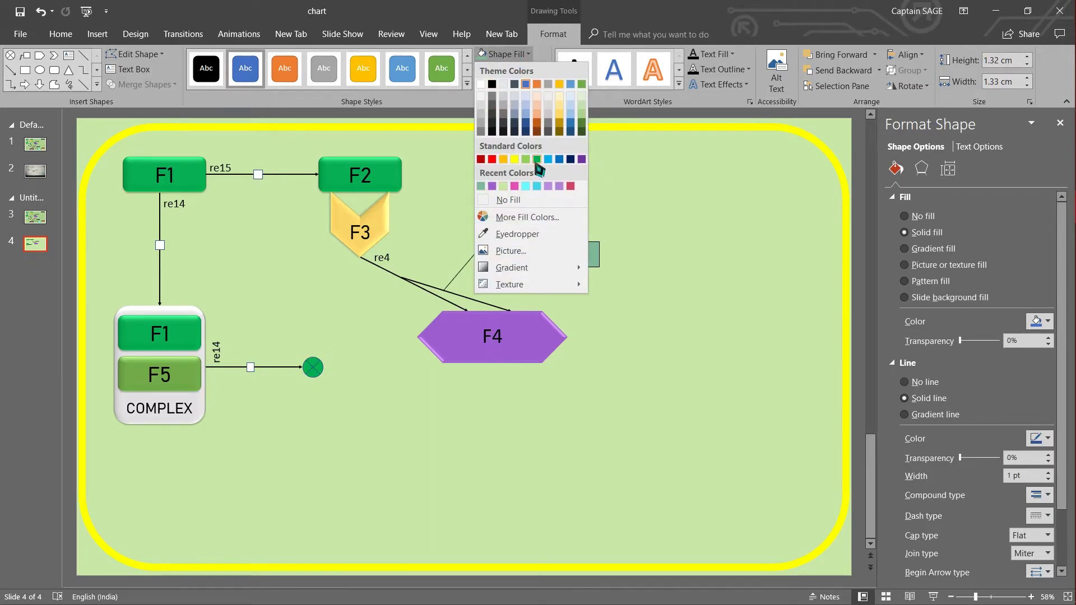
pyautogui.click(536, 160)
pyautogui.click(510, 69)
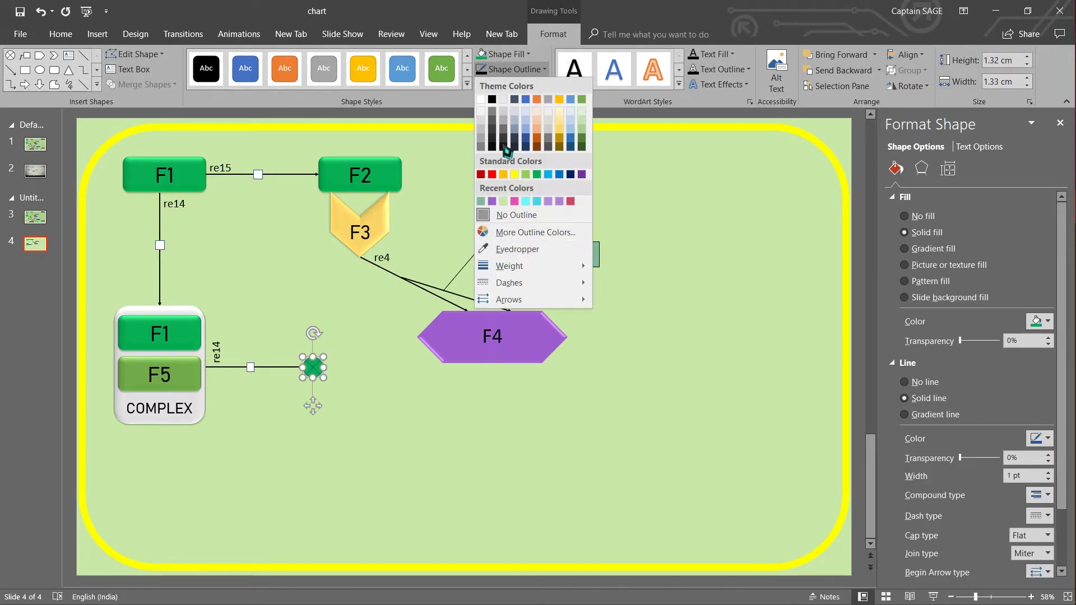
pyautogui.click(492, 102)
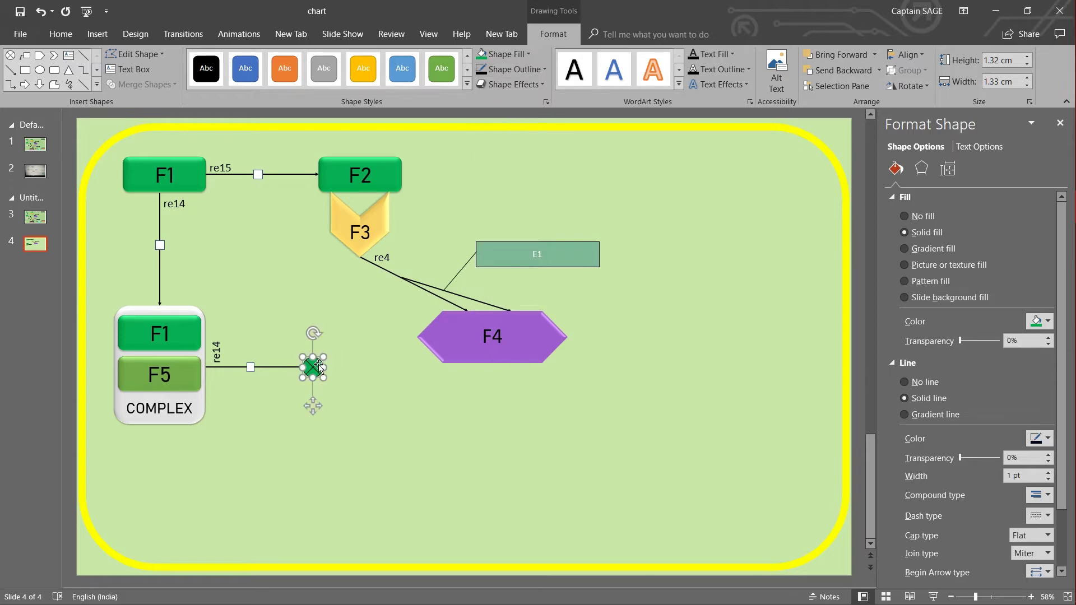
# - Draw an arrow line up-right from the crossed circle and set its line weight
pyautogui.click(116, 253)
pyautogui.click(226, 70)
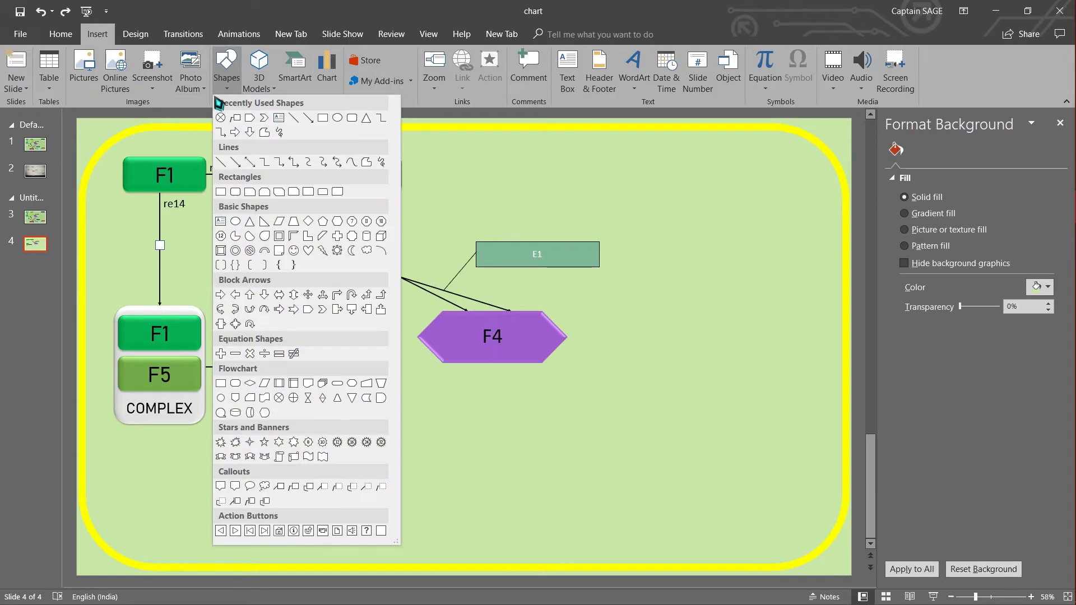
pyautogui.click(293, 117)
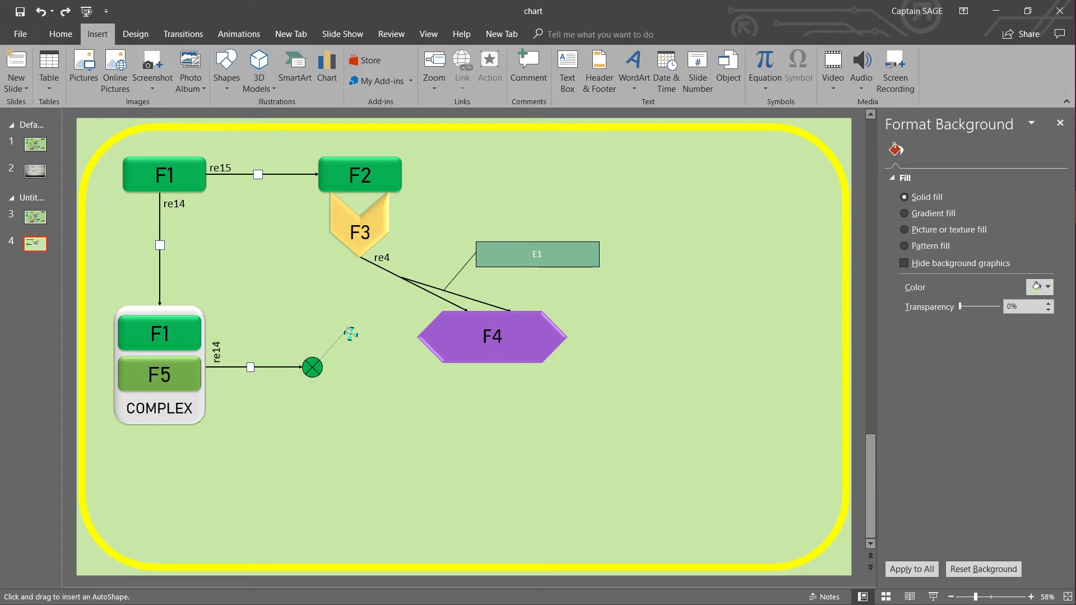
pyautogui.moveTo(347, 341); pyautogui.dragTo(347, 339)
pyautogui.click(511, 69)
pyautogui.moveTo(509, 266)
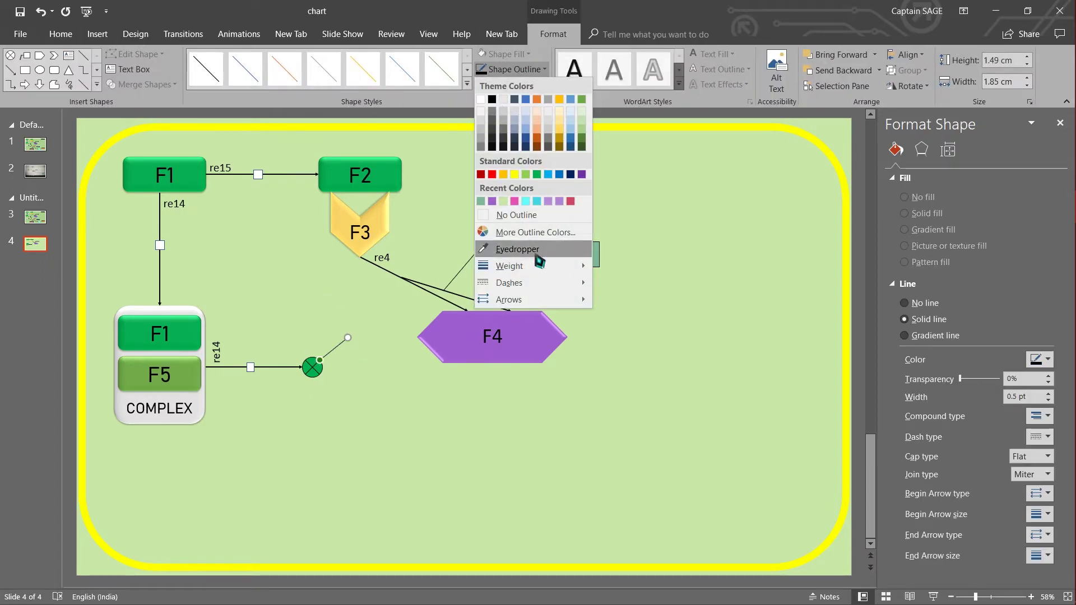
pyautogui.click(665, 339)
pyautogui.click(415, 380)
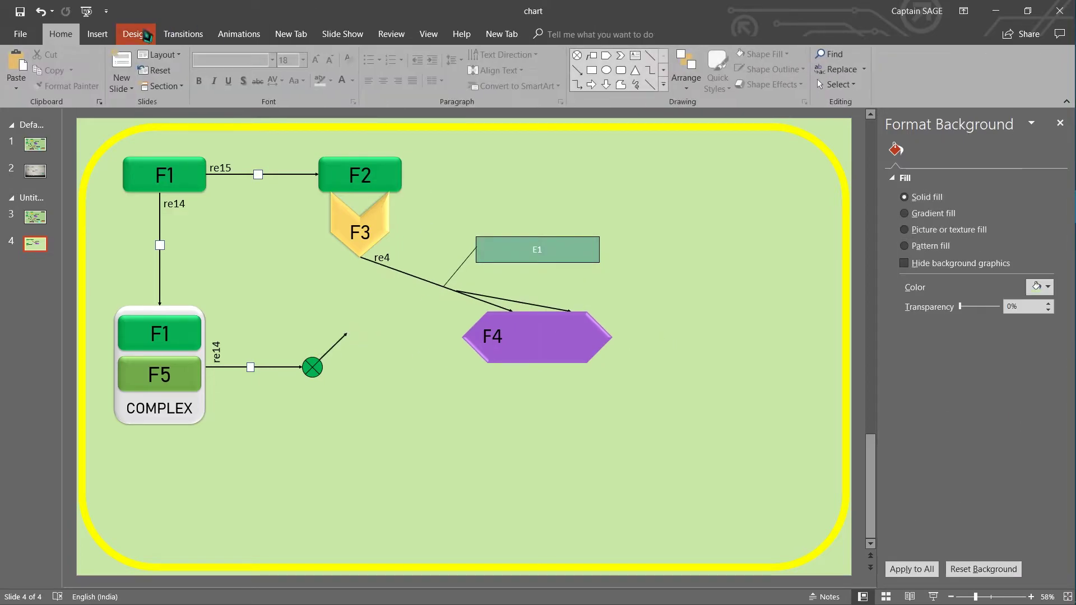
# - Place a small cyan, outline-free circle at the up-right arrow's tip
pyautogui.click(226, 71)
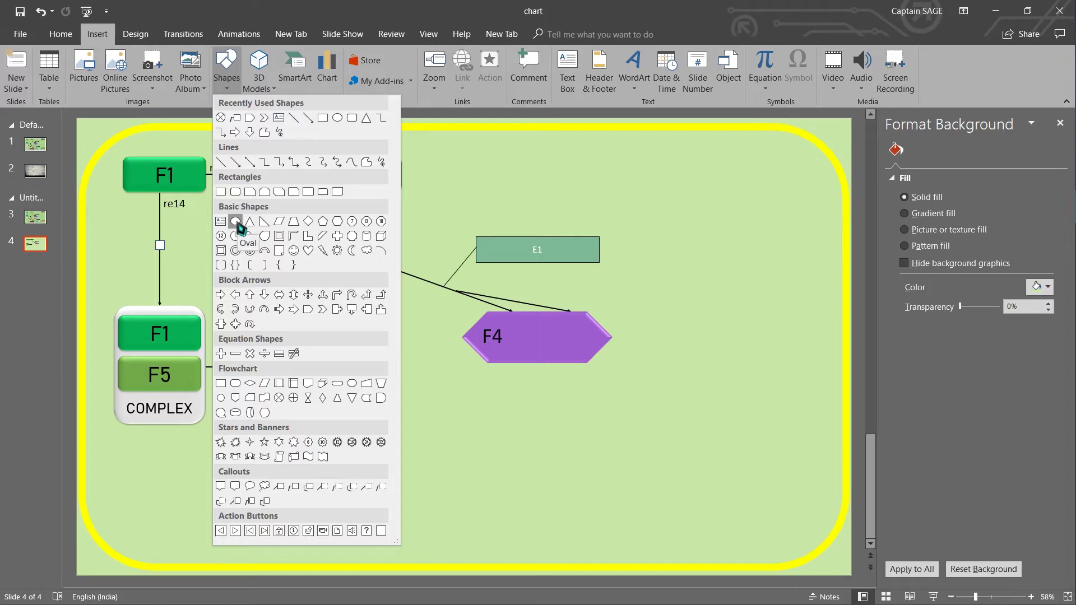
pyautogui.click(236, 222)
pyautogui.moveTo(368, 337); pyautogui.dragTo(369, 338)
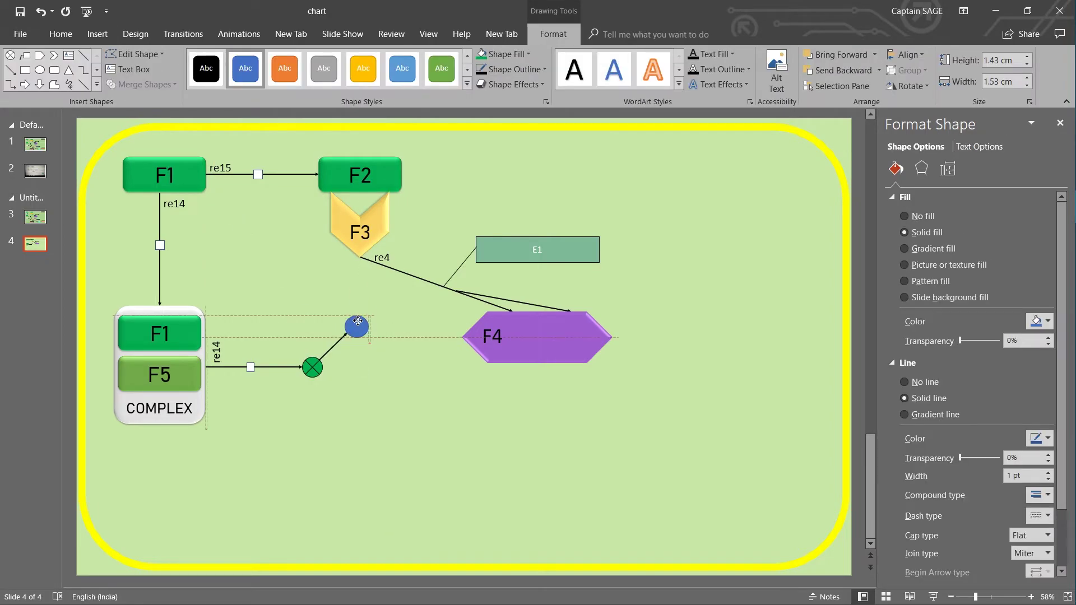
pyautogui.click(504, 53)
pyautogui.click(533, 188)
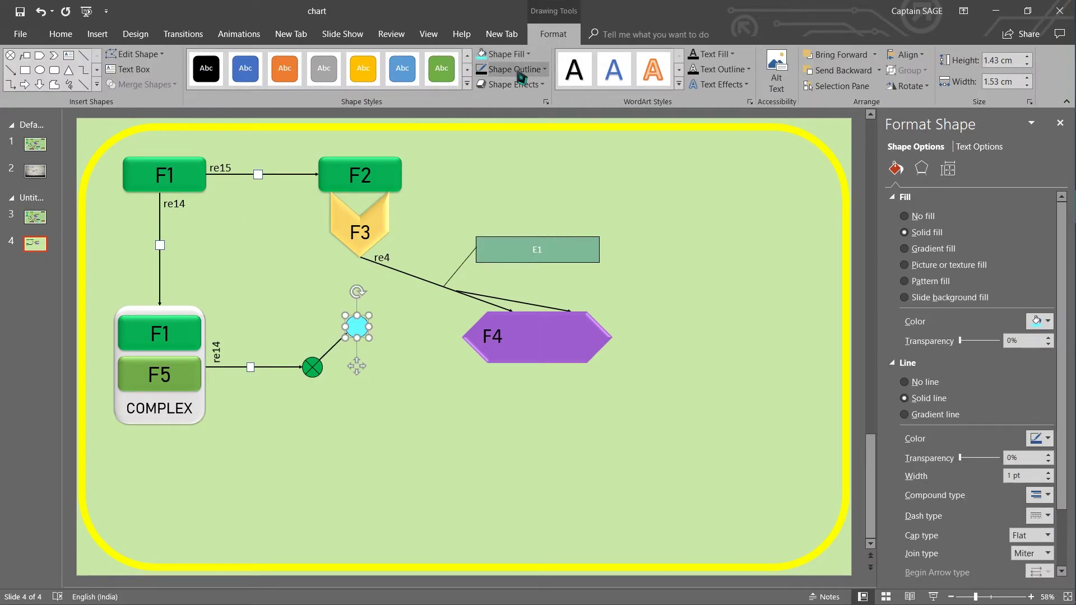
pyautogui.click(515, 68)
pyautogui.click(507, 214)
pyautogui.click(510, 84)
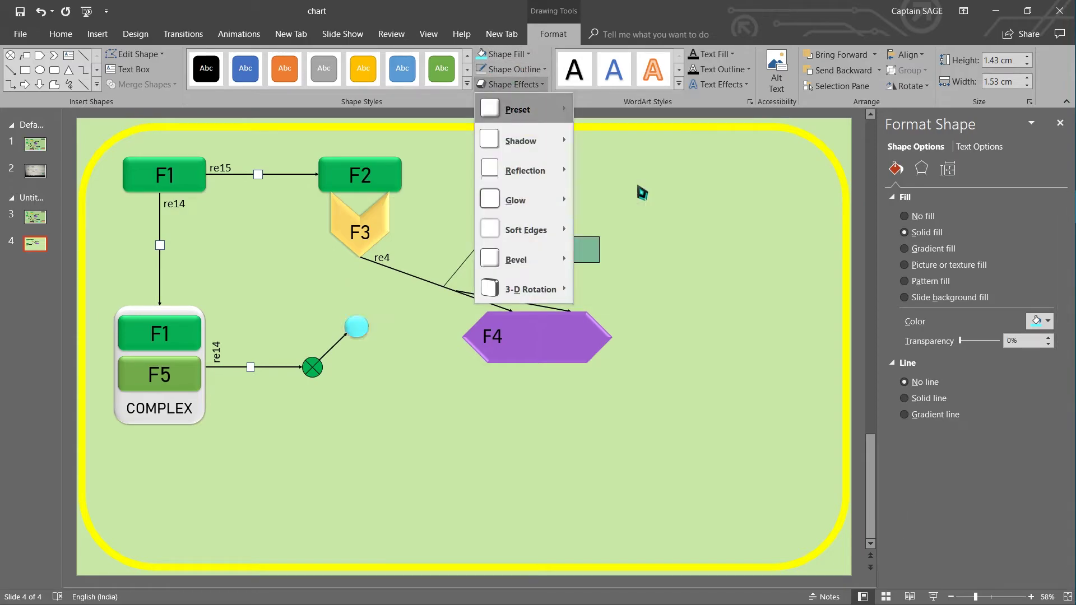
pyautogui.click(346, 299)
# - Strike the cyan circle with a diagonal 2.25 pt slash line
pyautogui.click(97, 33)
pyautogui.click(259, 81)
pyautogui.click(226, 71)
pyautogui.click(224, 159)
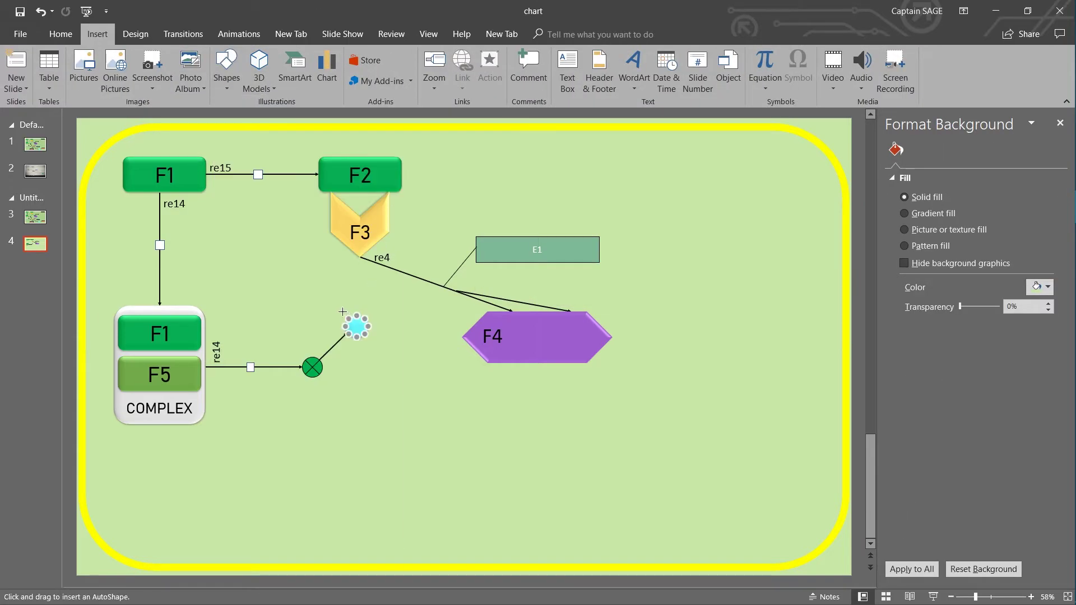
pyautogui.moveTo(345, 312); pyautogui.dragTo(371, 341)
pyautogui.click(514, 69)
pyautogui.moveTo(509, 265)
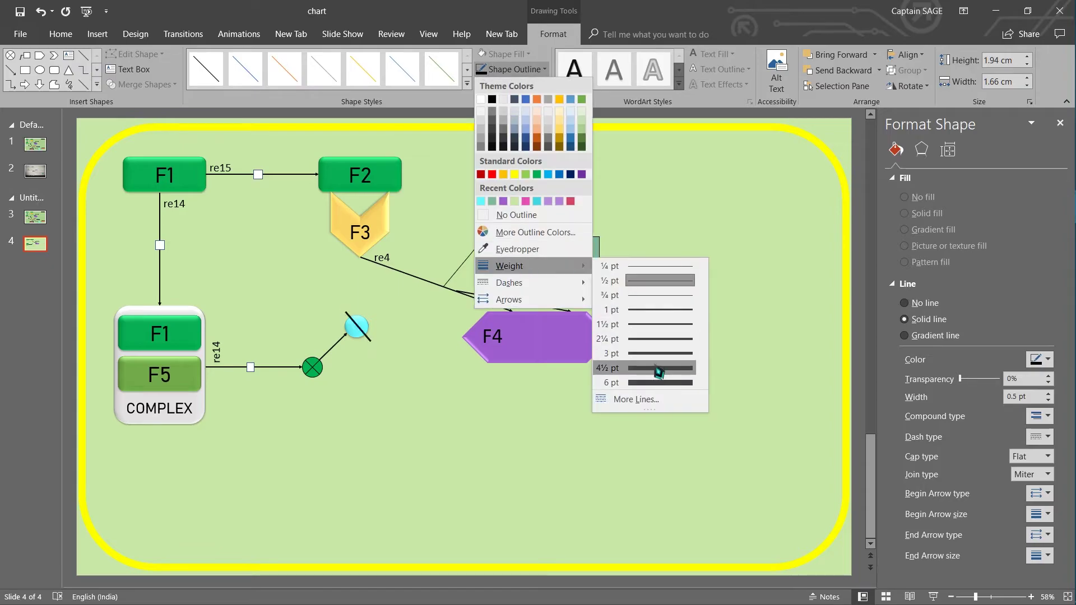
pyautogui.click(656, 339)
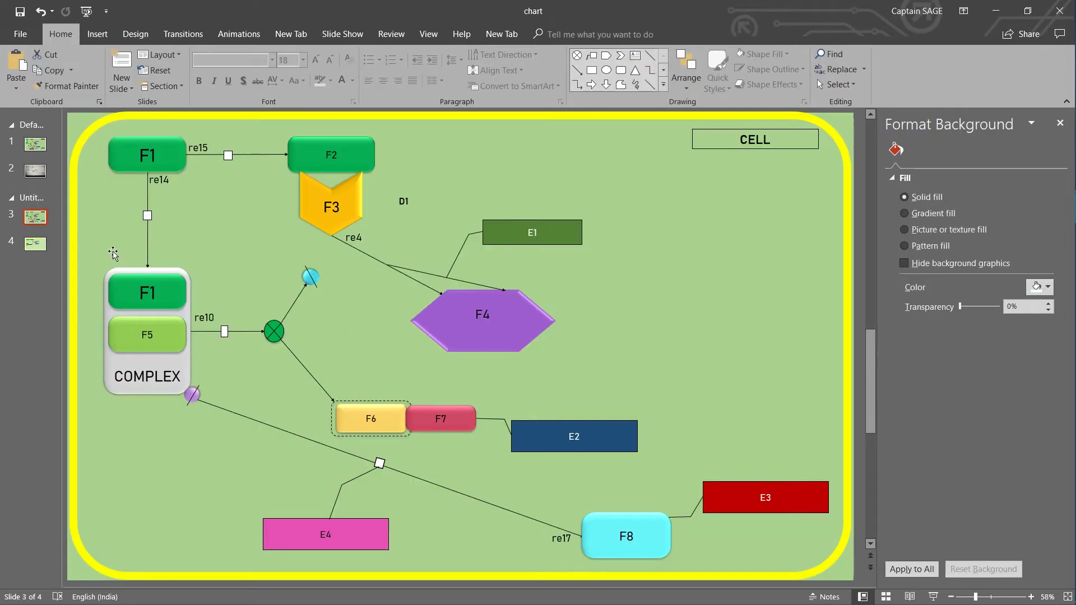
# - Copy the green crossed circle's arrow so a second one runs down-right
pyautogui.click(36, 245)
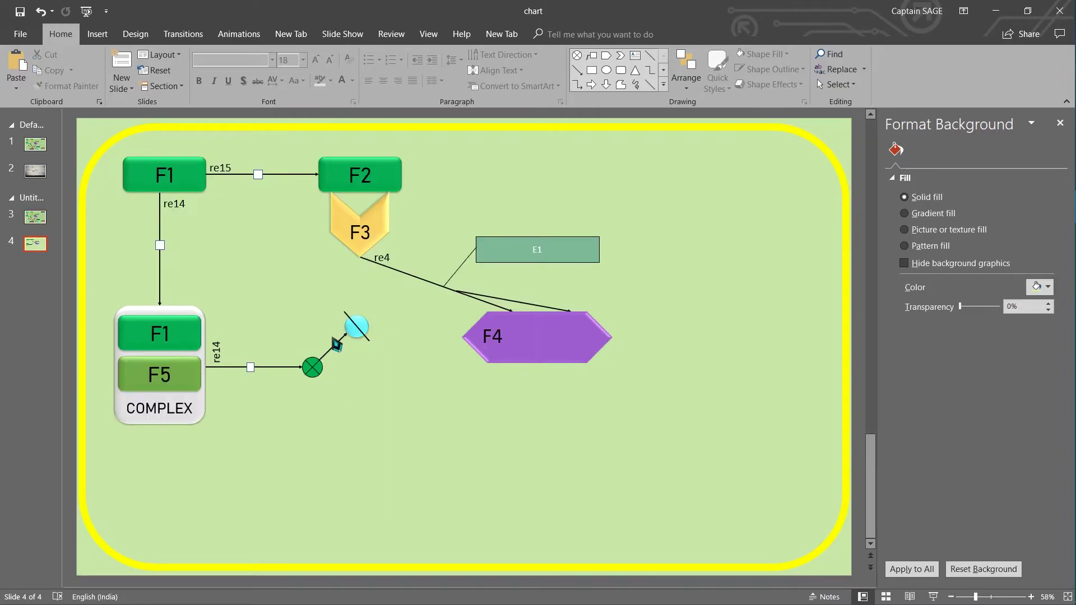
pyautogui.click(337, 344)
pyautogui.moveTo(337, 345); pyautogui.dragTo(376, 421)
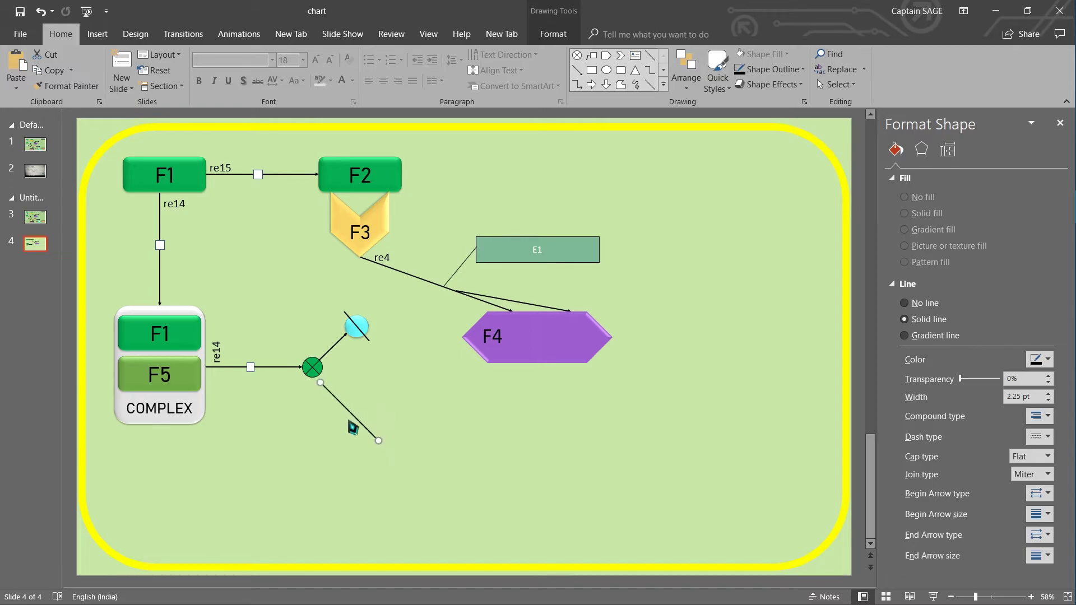
pyautogui.click(392, 459)
# - Duplicate the F5 box, place it at the new arrow's end and relabel it F6
pyautogui.click(172, 381)
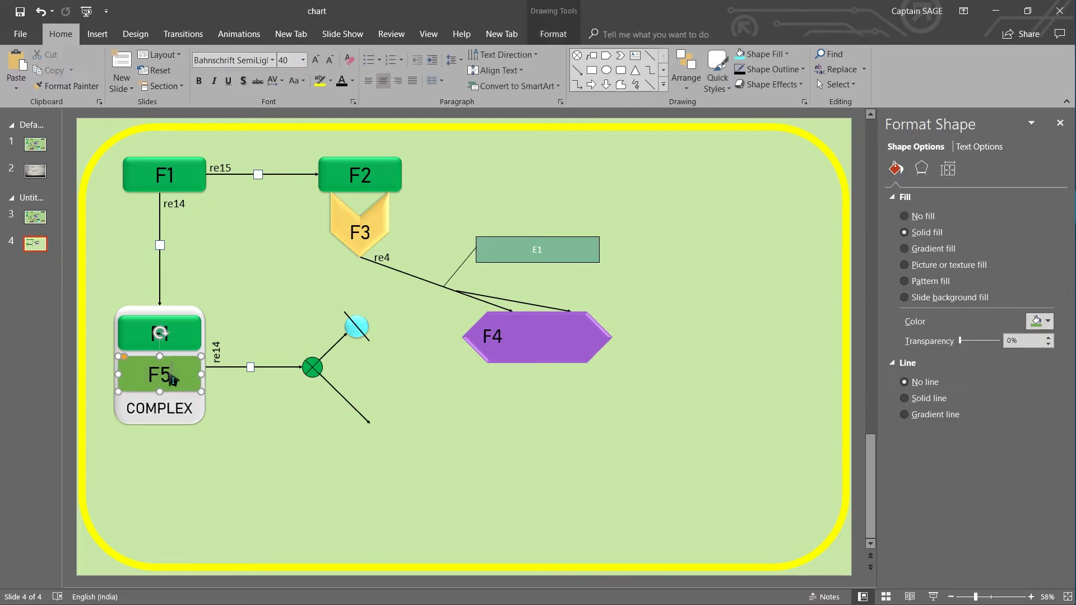
pyautogui.click(185, 356)
pyautogui.hotkey('ctrl', 'v')
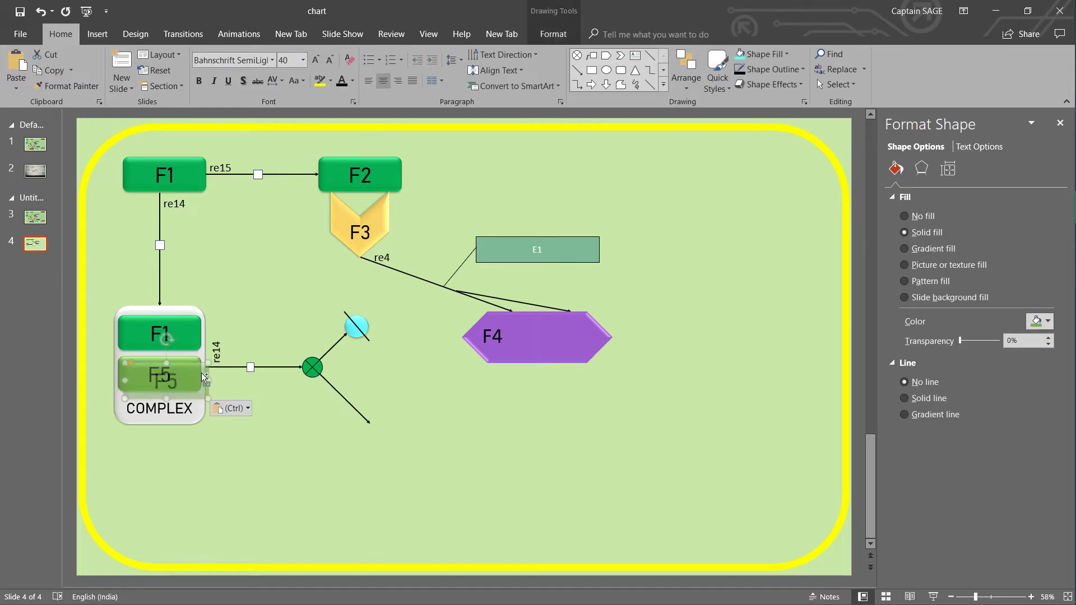
pyautogui.moveTo(184, 365); pyautogui.dragTo(434, 426)
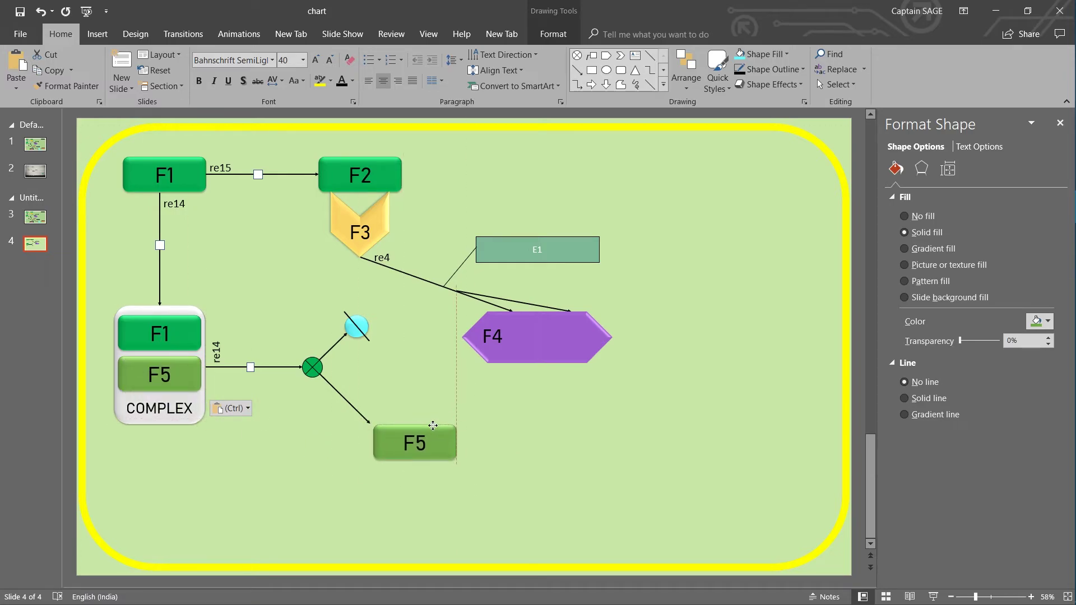
pyautogui.doubleClick(434, 440)
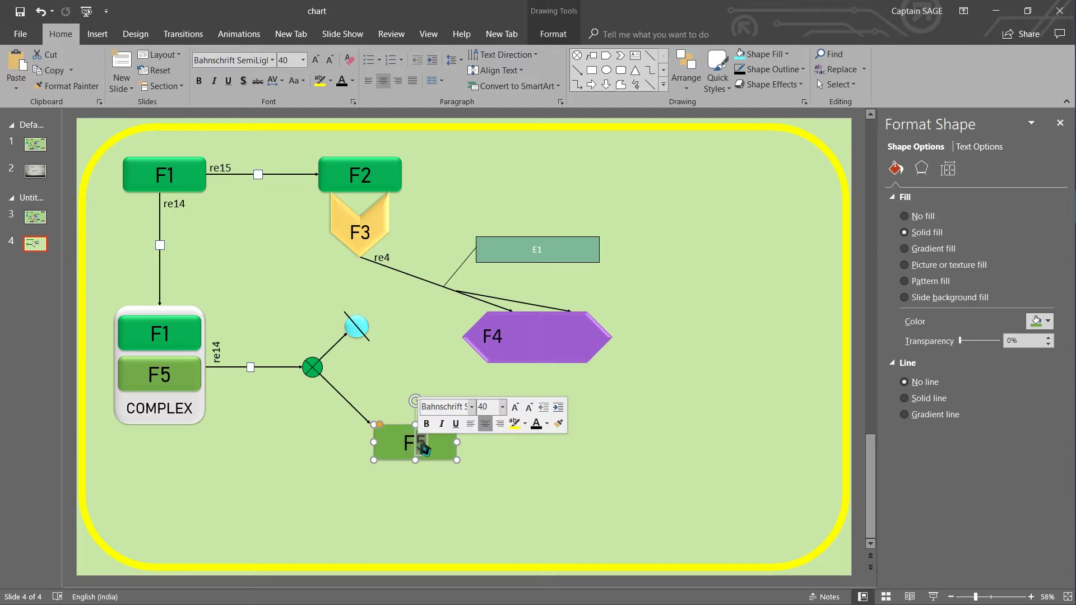
pyautogui.write('F6')
# - Fill the F6 box bright yellow
pyautogui.click(553, 33)
pyautogui.click(527, 54)
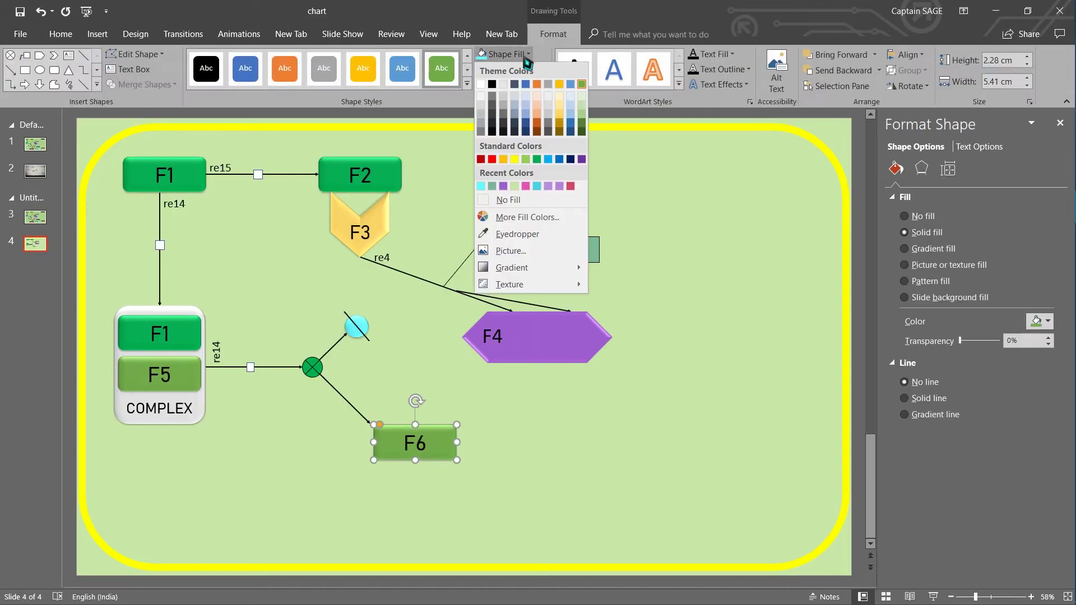
pyautogui.click(503, 160)
pyautogui.click(527, 54)
pyautogui.click(514, 159)
pyautogui.click(463, 415)
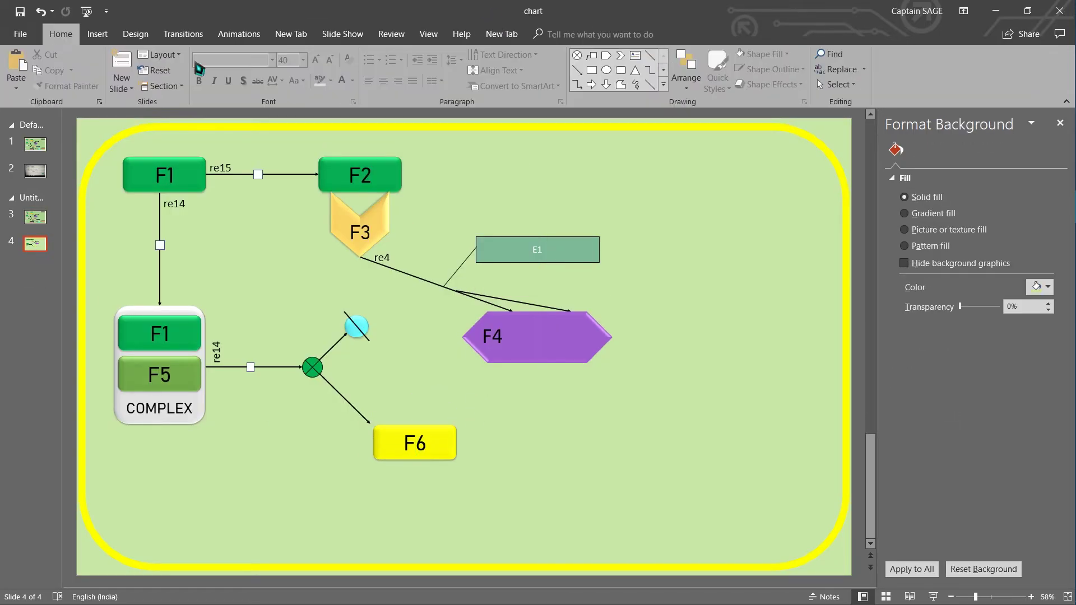
# - Draw a no-fill rectangle around F6 with a 4½ pt outline
pyautogui.click(97, 34)
pyautogui.click(227, 67)
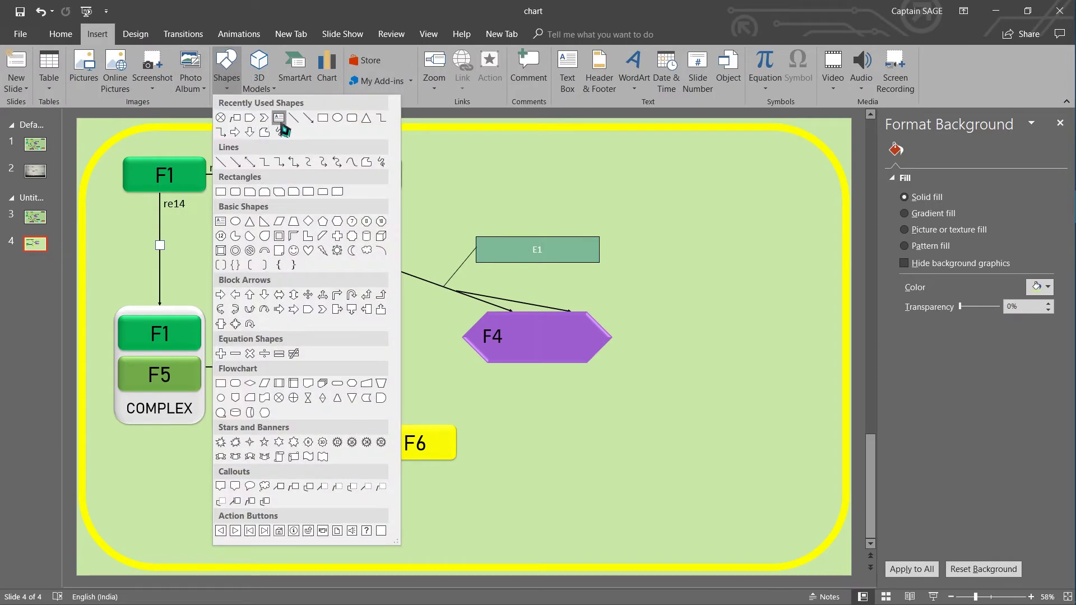
pyautogui.click(343, 123)
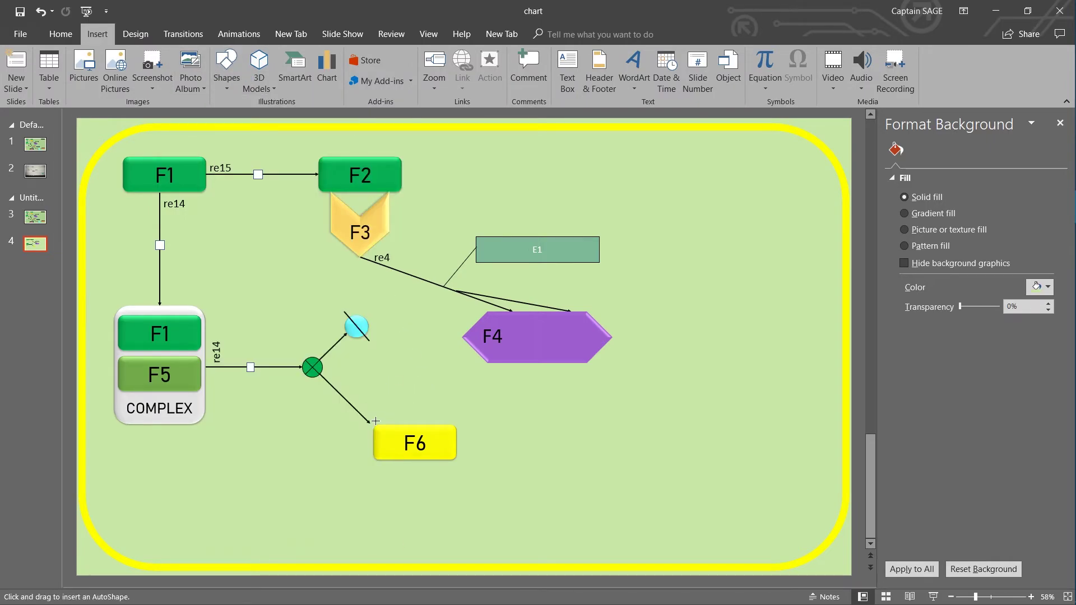
pyautogui.moveTo(369, 423); pyautogui.dragTo(464, 465)
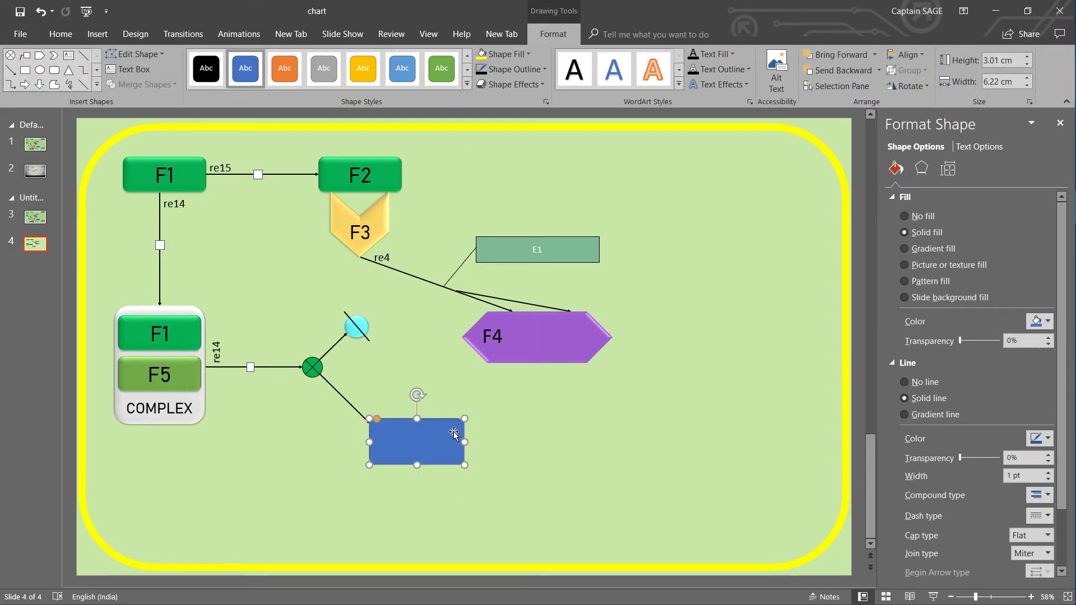
pyautogui.click(503, 54)
pyautogui.click(504, 203)
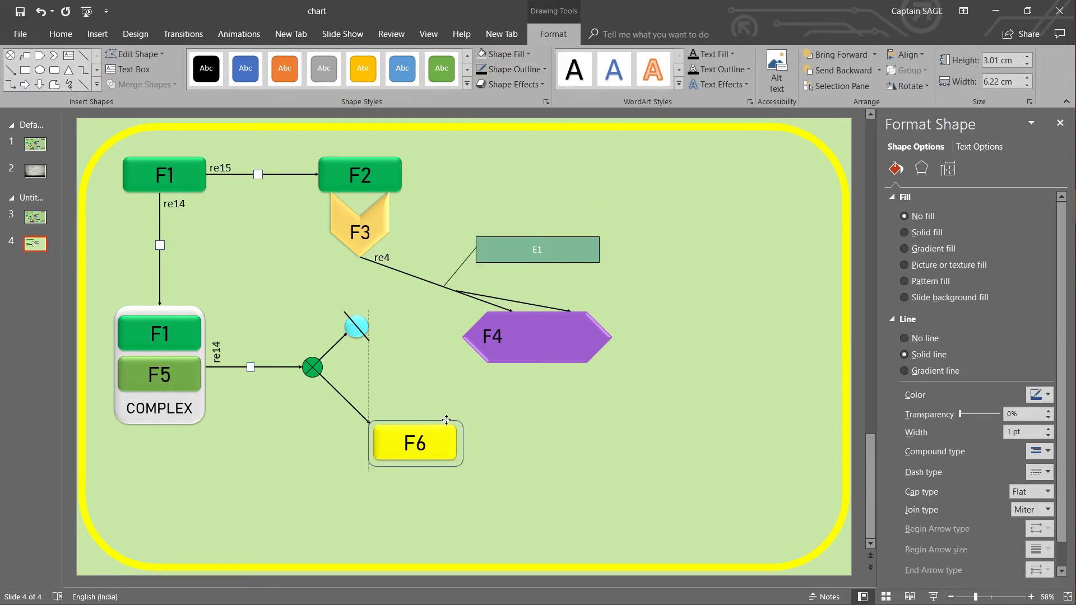
pyautogui.click(515, 69)
pyautogui.moveTo(510, 266)
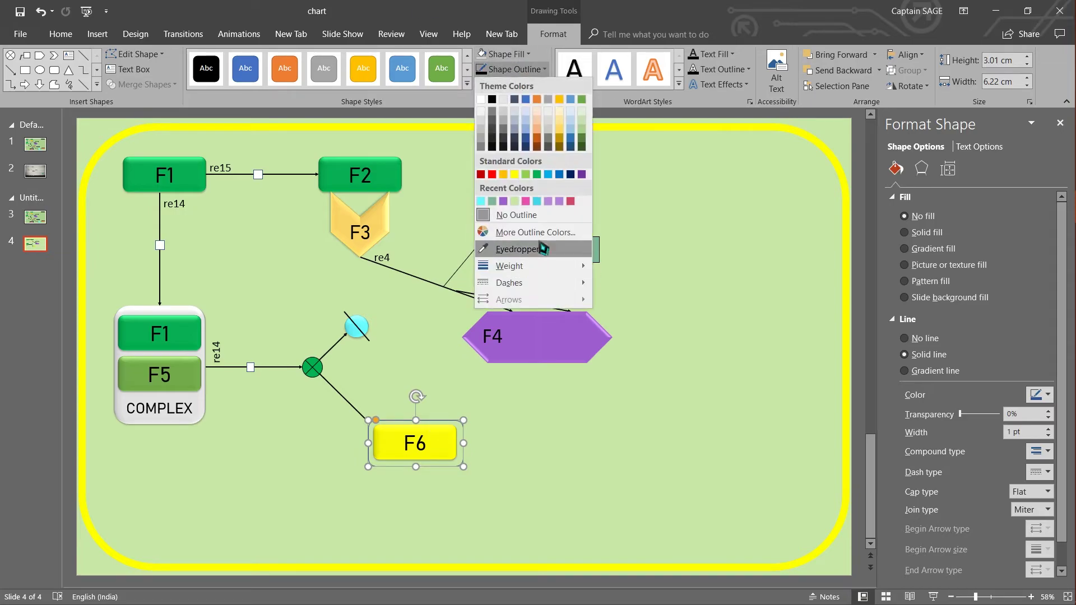
pyautogui.click(659, 368)
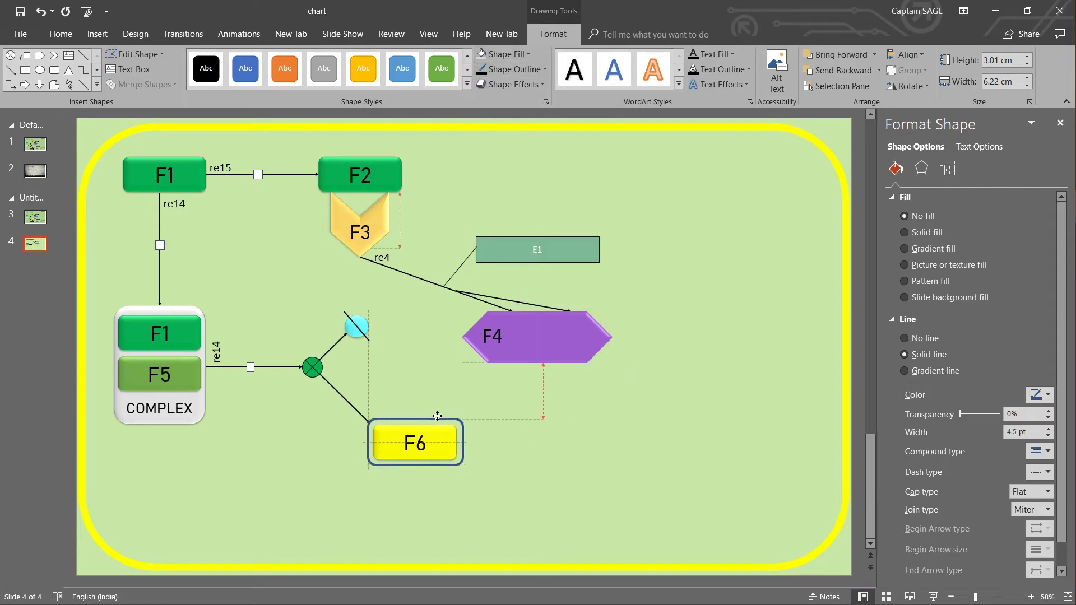
pyautogui.moveTo(438, 420); pyautogui.dragTo(437, 416)
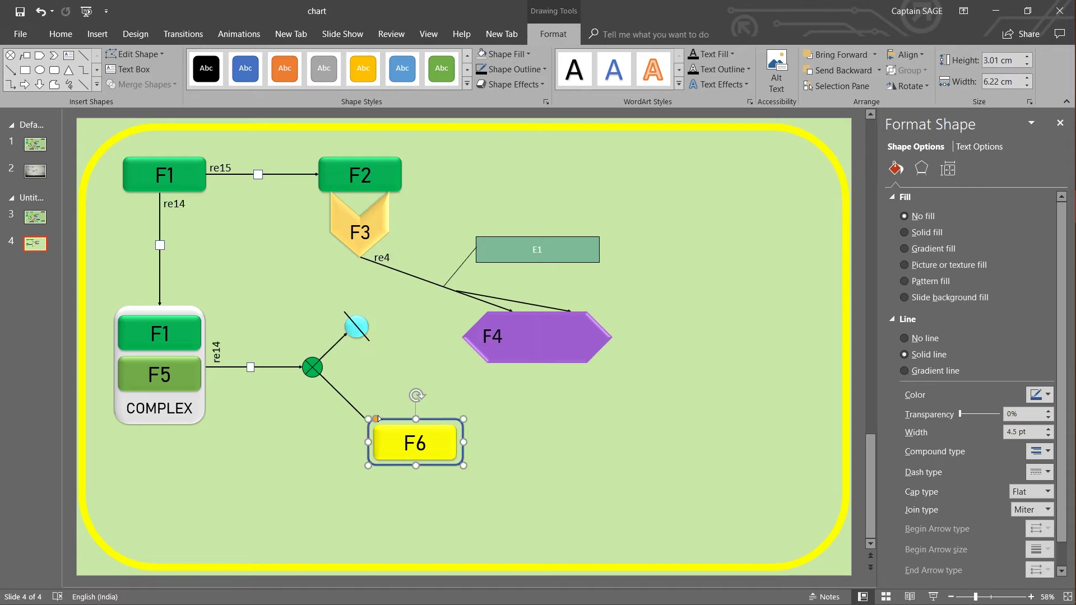
# - Make the frame's outline black and dashed
pyautogui.click(345, 397)
pyautogui.click(500, 475)
pyautogui.click(463, 448)
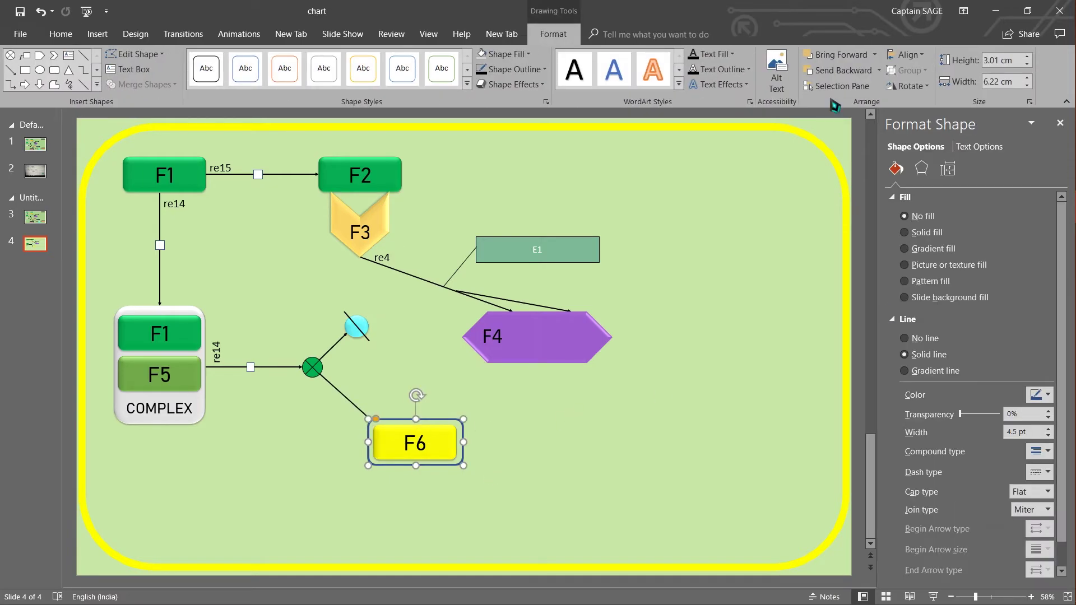
pyautogui.click(514, 69)
pyautogui.click(482, 76)
pyautogui.click(482, 75)
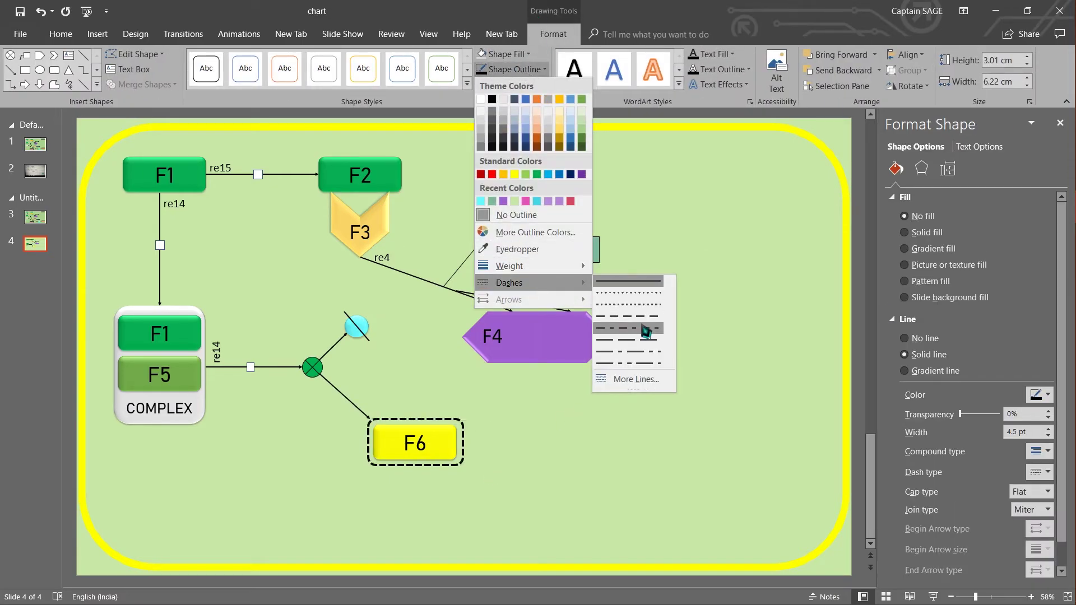
pyautogui.click(645, 319)
pyautogui.click(437, 434)
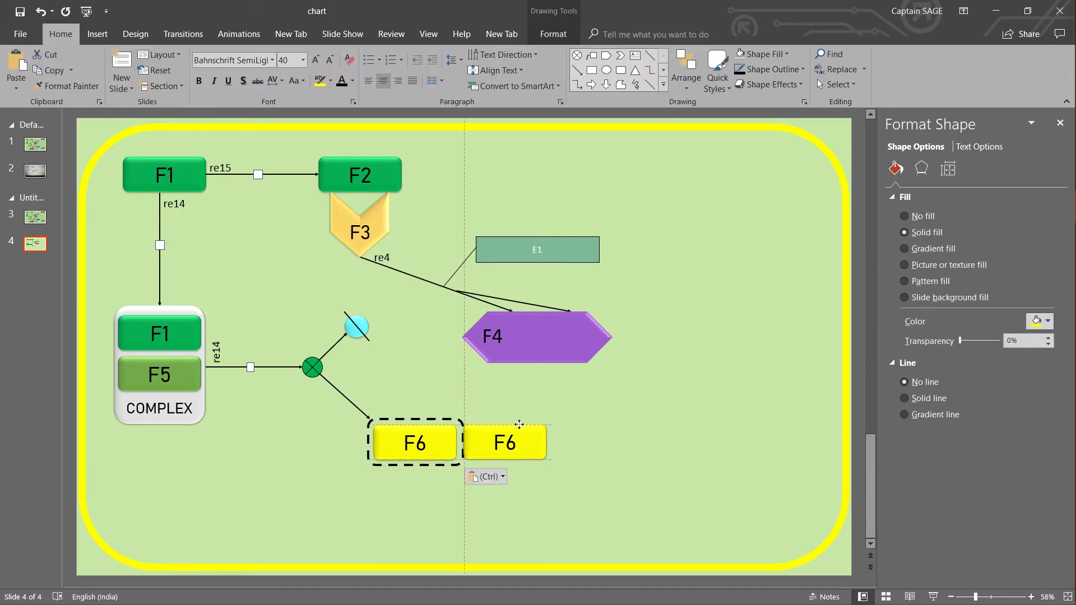
# - Copy F6 just to its right as an F7 box filled orange
pyautogui.moveTo(437, 434); pyautogui.dragTo(512, 426)
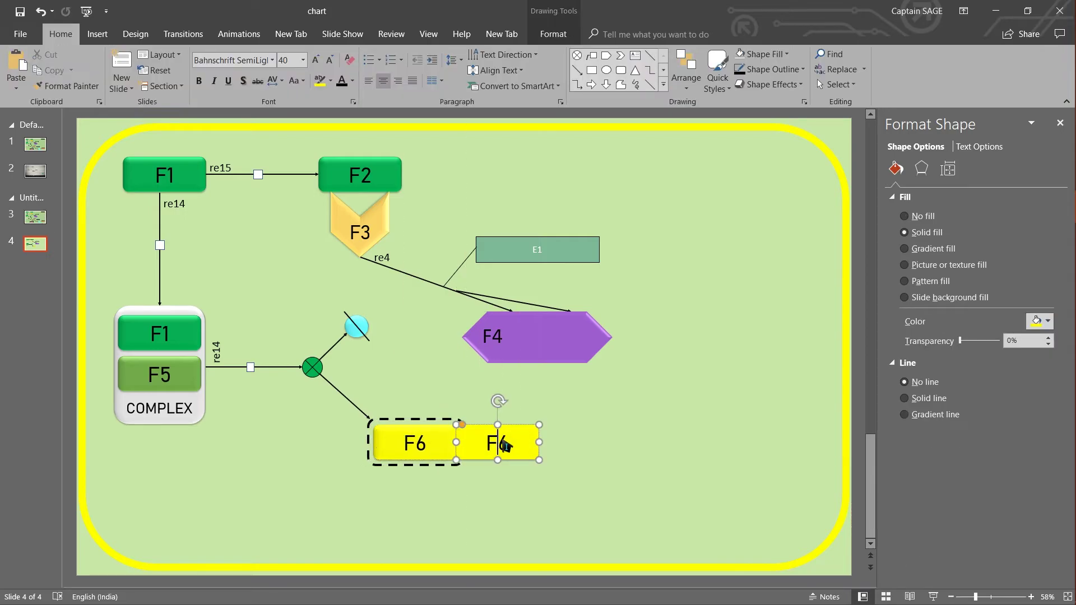
pyautogui.click(510, 443)
pyautogui.write('7')
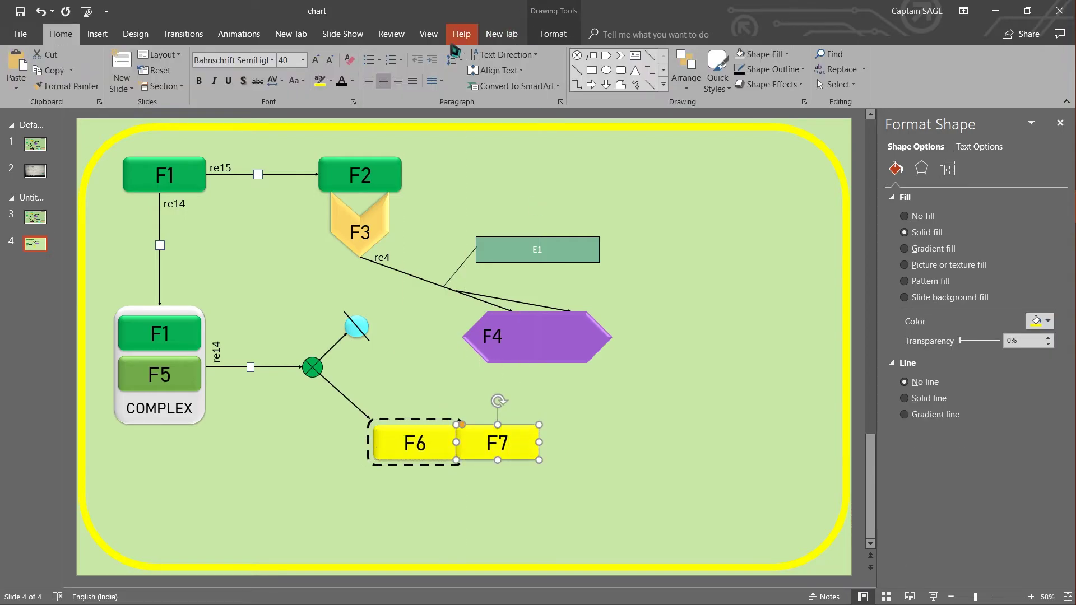
pyautogui.click(553, 33)
pyautogui.click(503, 54)
pyautogui.click(507, 164)
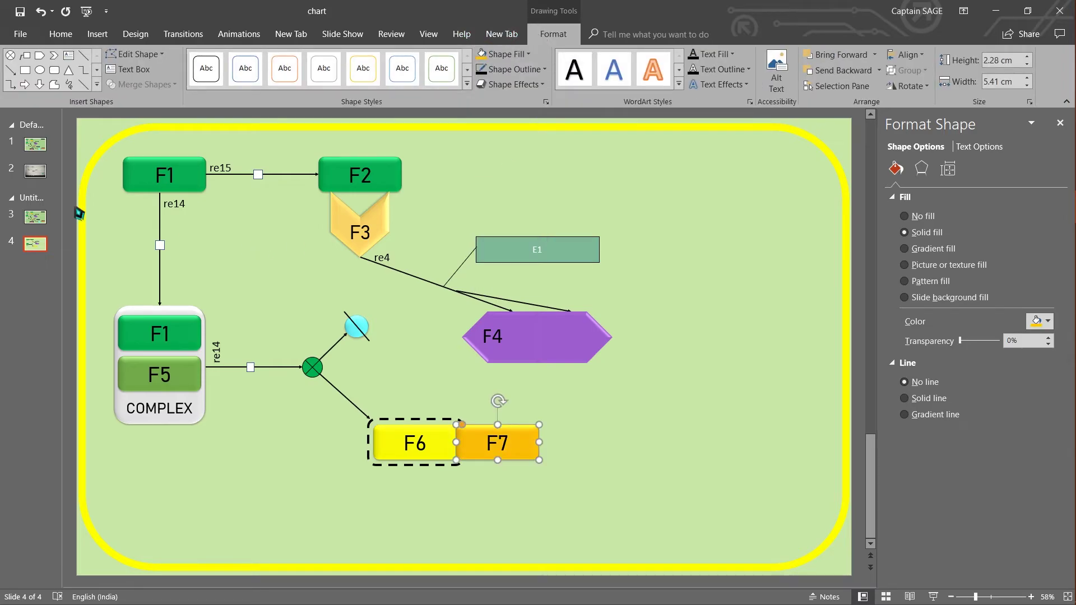
# - Glance at slide 3, then reselect F7 on slide 4 to change its fill
pyautogui.click(35, 217)
pyautogui.click(41, 243)
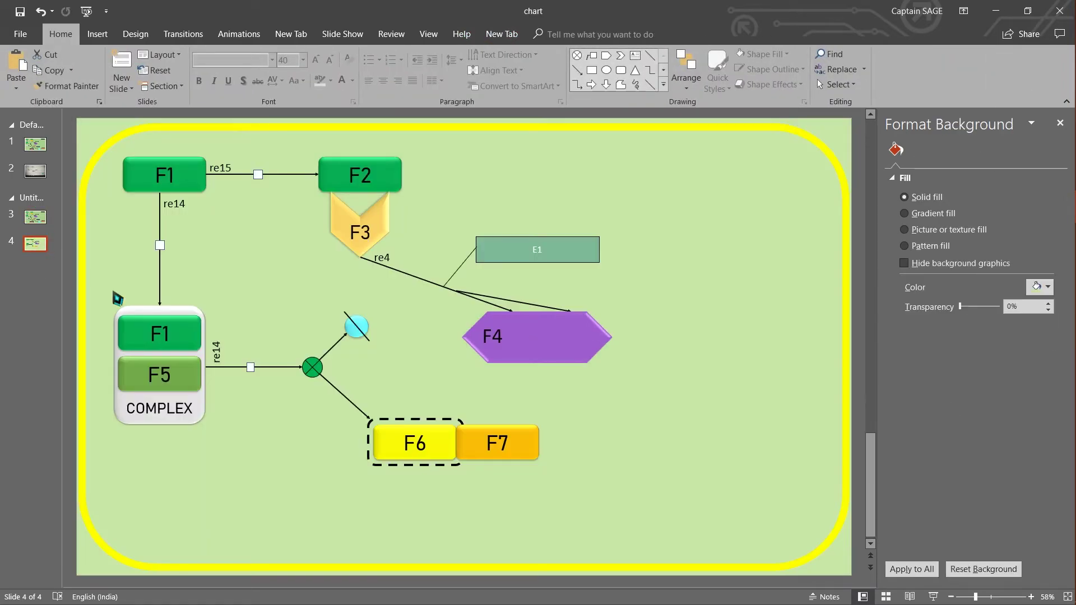
pyautogui.click(522, 435)
pyautogui.click(553, 34)
pyautogui.click(503, 54)
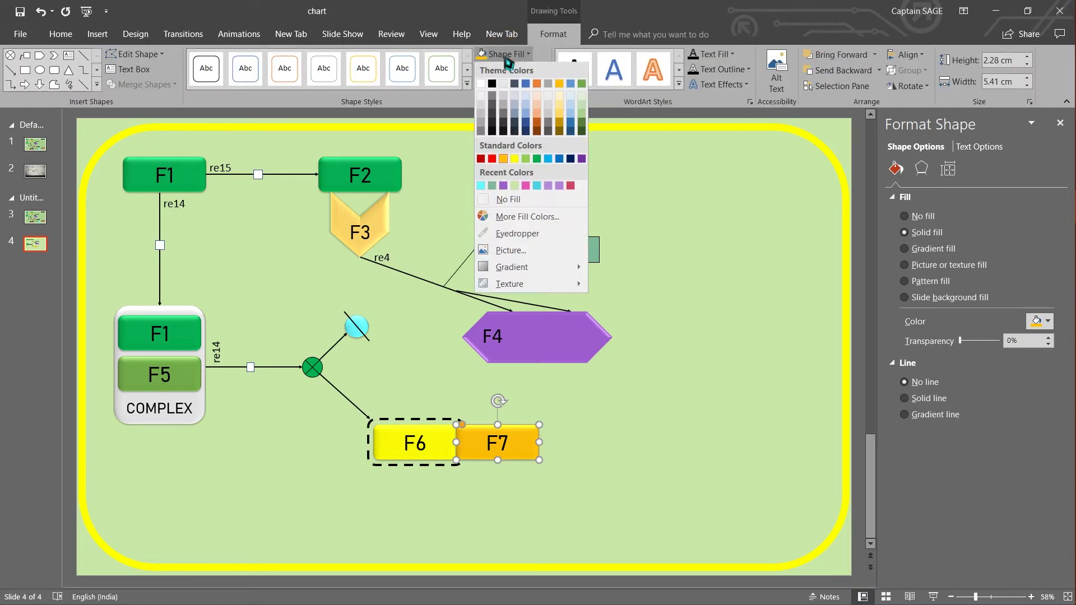
# - Fill F7 crimson, then duplicate E1 beside F7 as a blue E2 box
pyautogui.click(490, 238)
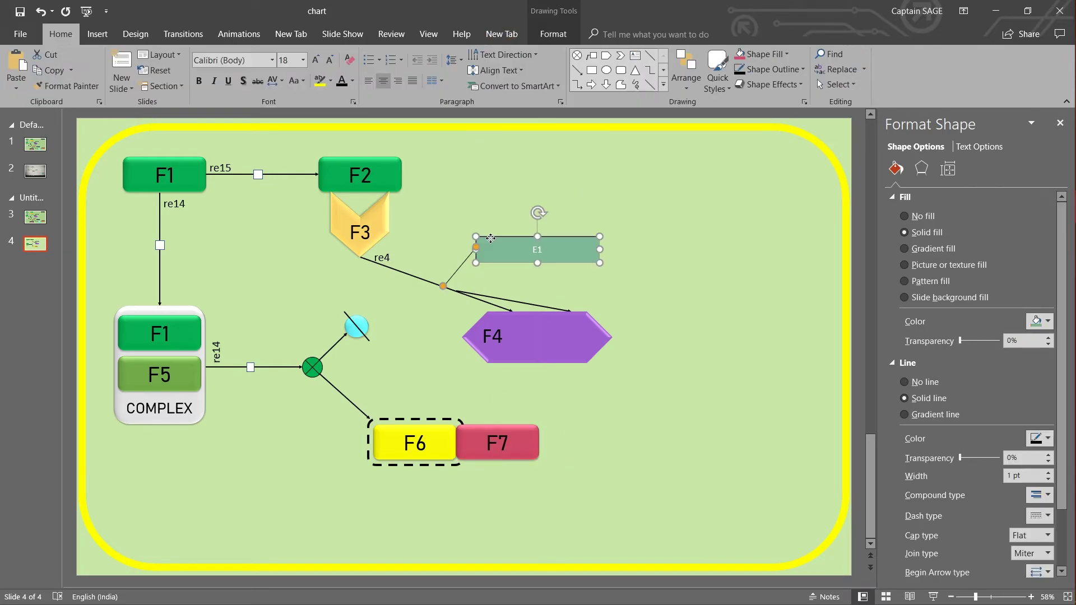
pyautogui.hotkey('ctrl', 'd')
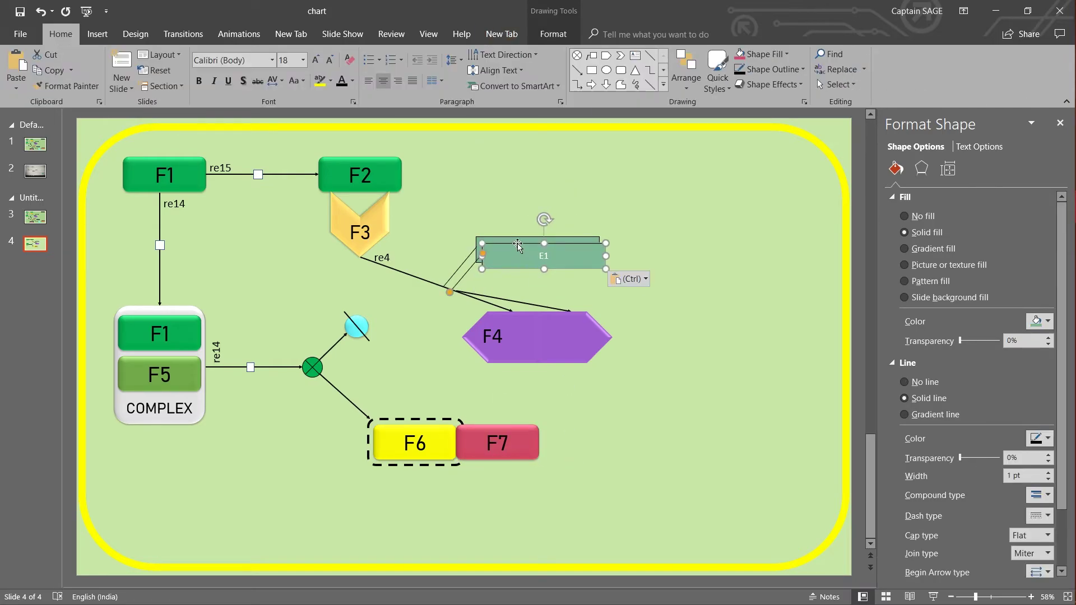
pyautogui.moveTo(517, 243); pyautogui.dragTo(627, 400)
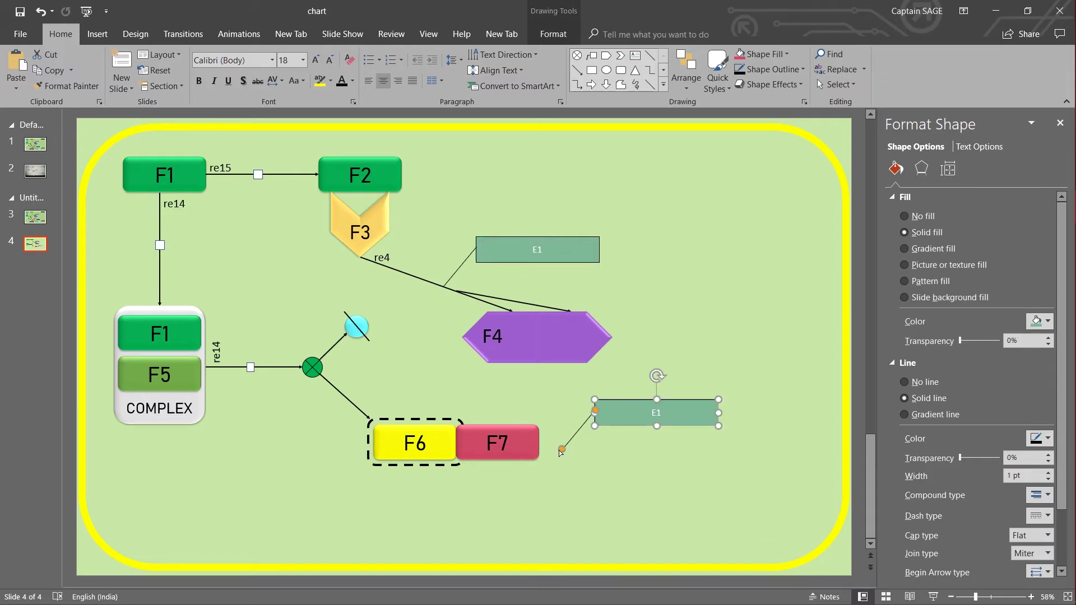
pyautogui.doubleClick(663, 417)
pyautogui.write('E@')
pyautogui.click(554, 34)
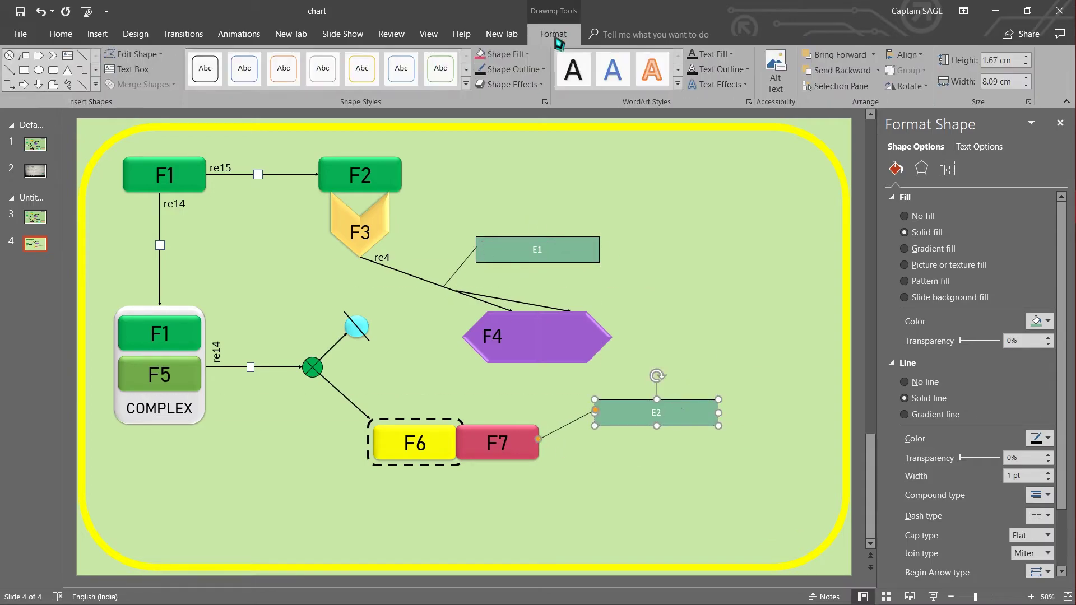
pyautogui.click(528, 53)
pyautogui.click(532, 78)
# - Recolour the E1 box light green
pyautogui.click(532, 255)
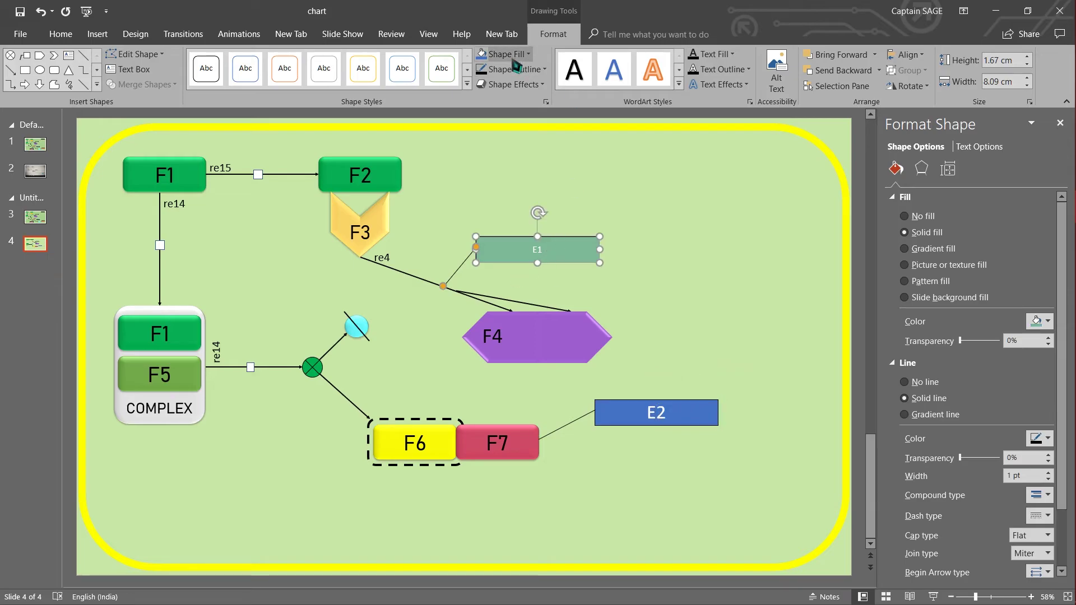
pyautogui.click(528, 54)
pyautogui.click(531, 168)
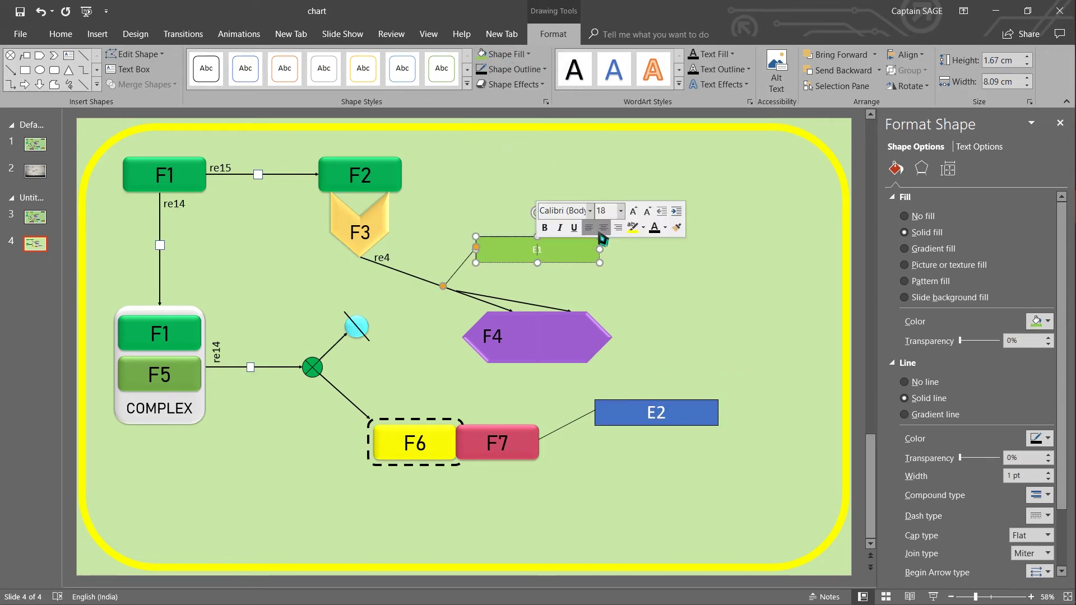
pyautogui.click(357, 327)
# - Copy the cyan slashed circle below COMPLEX and fill the copy purple
pyautogui.moveTo(357, 327); pyautogui.dragTo(201, 433)
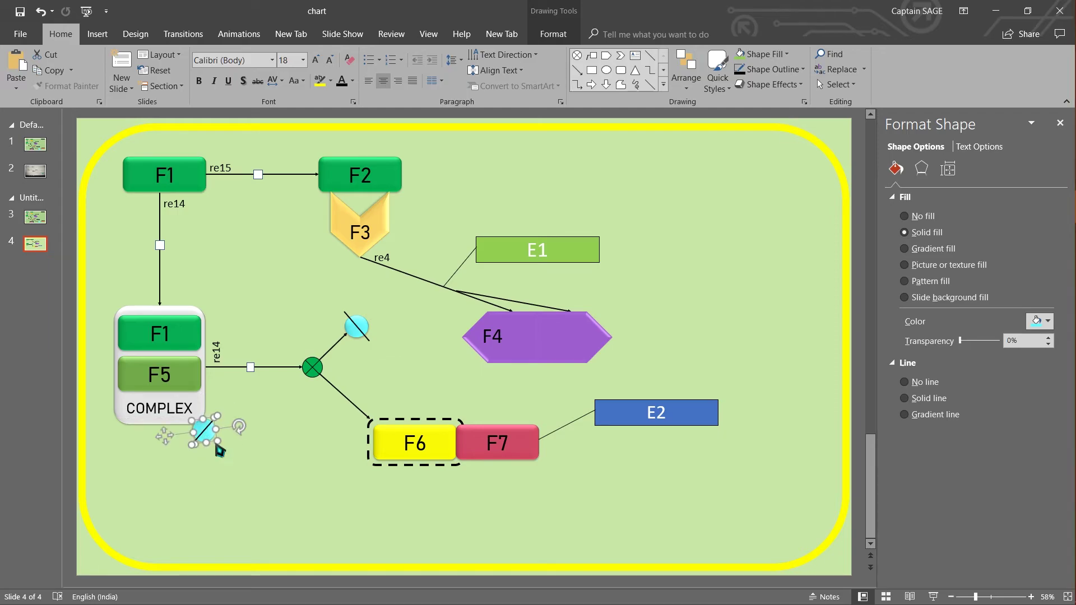
pyautogui.click(553, 34)
pyautogui.click(503, 53)
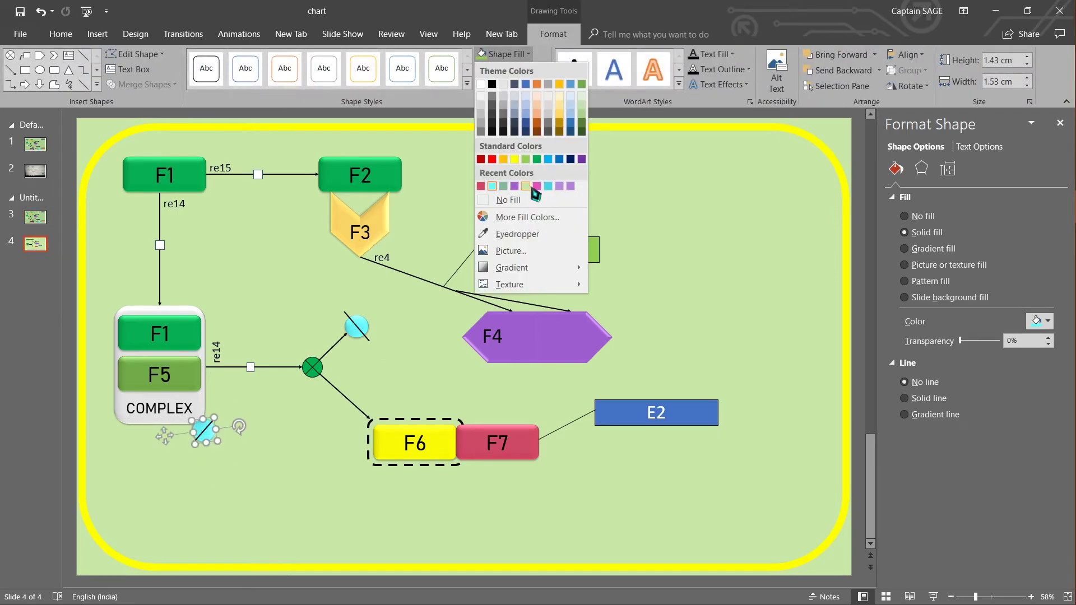
pyautogui.click(515, 186)
pyautogui.click(317, 399)
# - Duplicate F7 near the bottom of the cell as a cyan F8 box
pyautogui.click(507, 457)
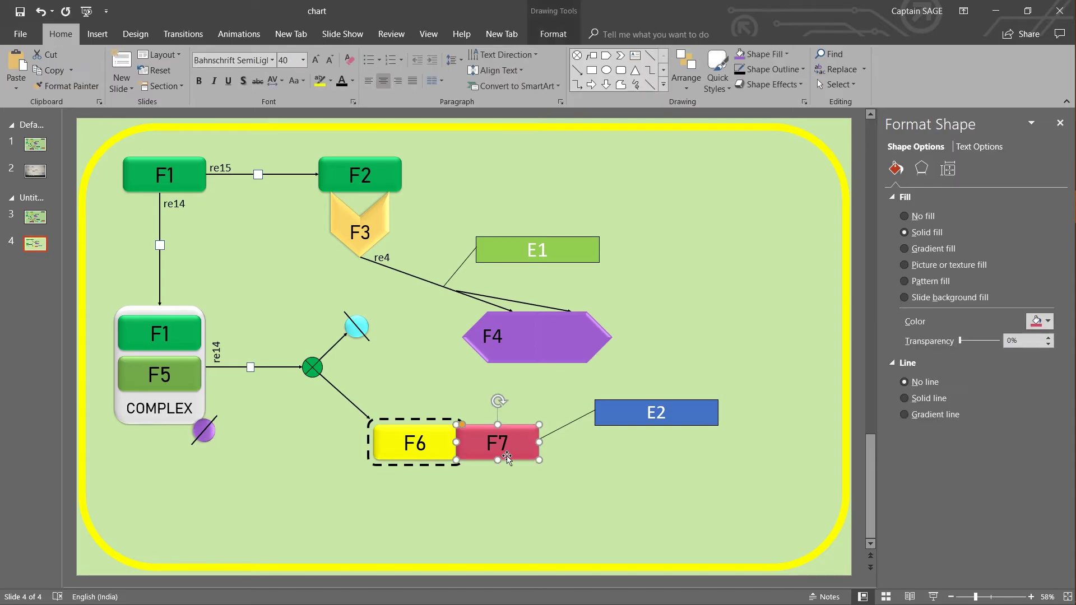
pyautogui.hotkey('ctrl', 'v')
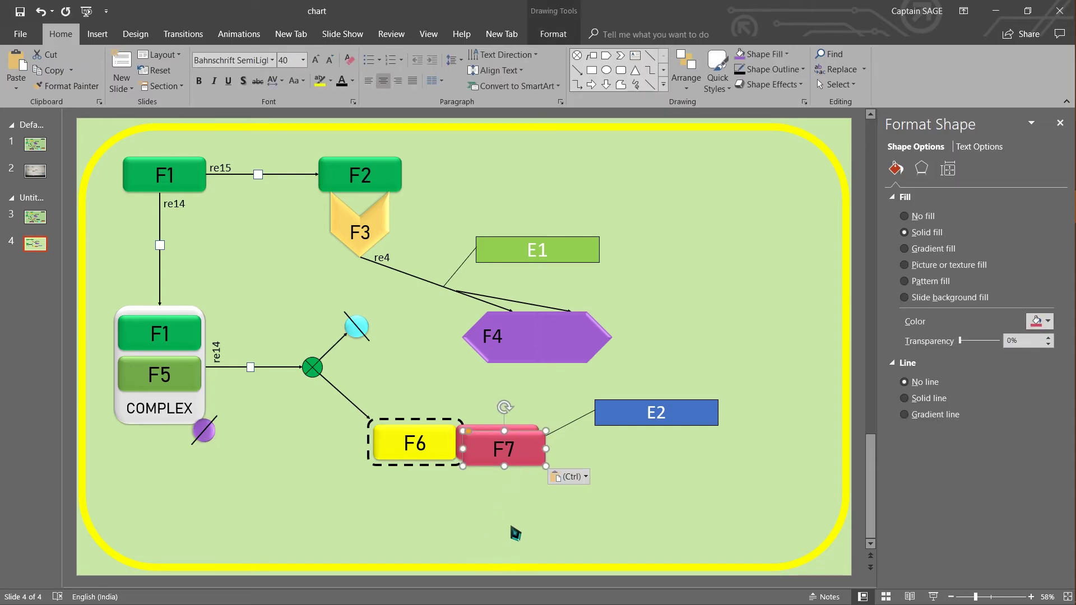
pyautogui.moveTo(520, 451)
pyautogui.mouseDown()
pyautogui.moveTo(554, 531)
pyautogui.moveTo(592, 534)
pyautogui.mouseUp()
pyautogui.click(593, 532)
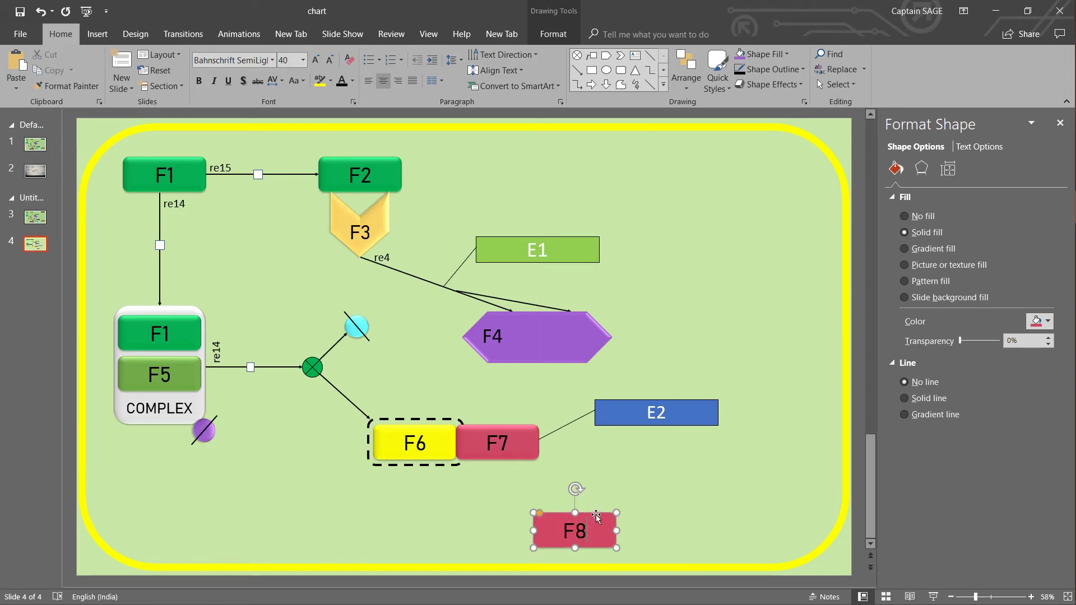
pyautogui.click(553, 33)
pyautogui.click(503, 54)
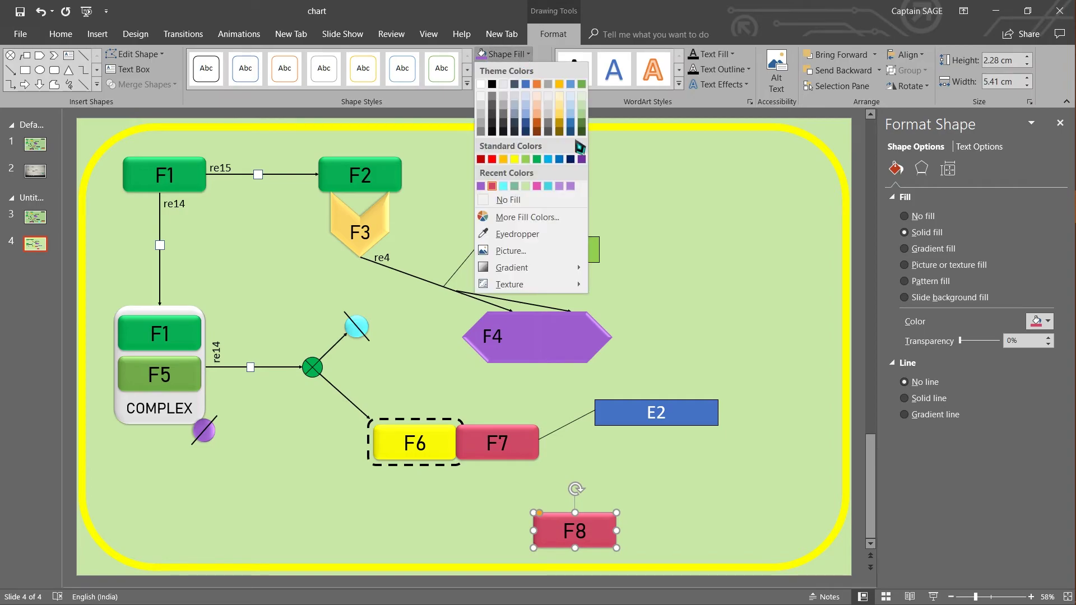
pyautogui.click(514, 186)
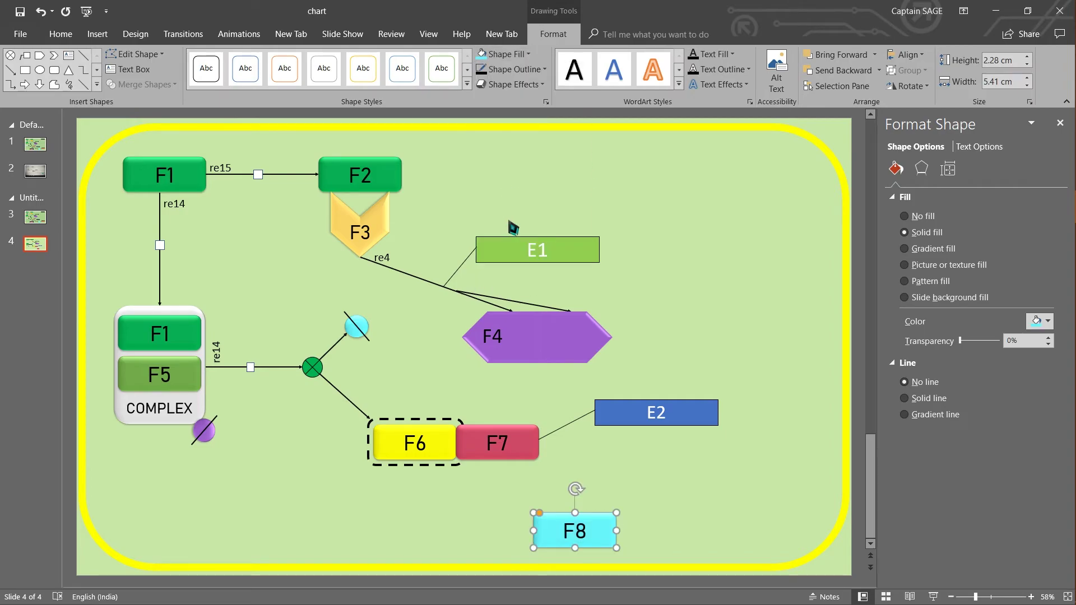
pyautogui.click(609, 401)
# - Copy E2 down beside F8, relabel it E3 and fill it purple
pyautogui.click(630, 396)
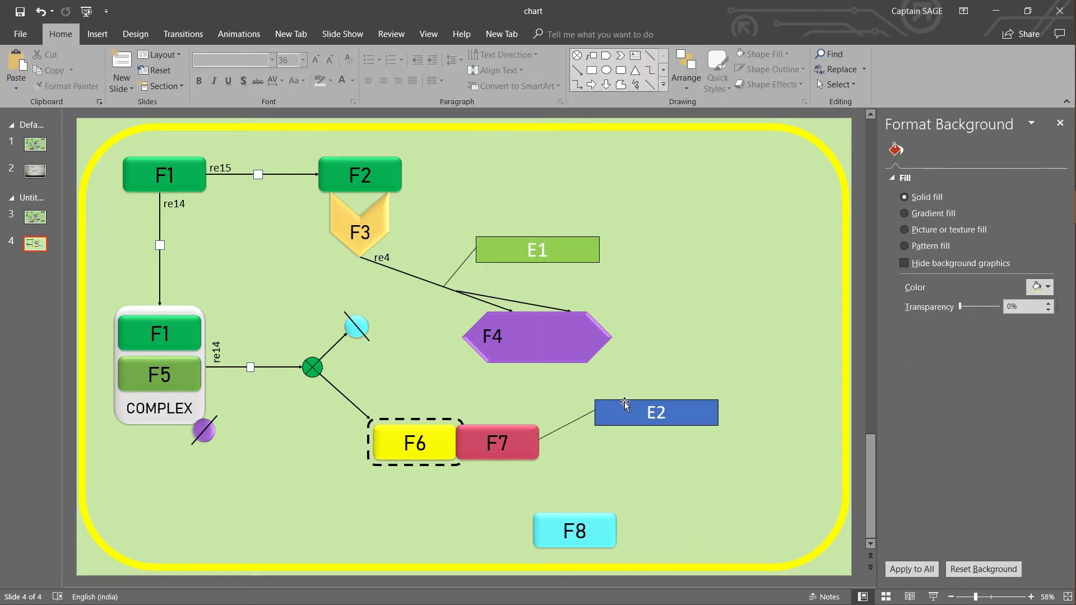
pyautogui.click(627, 398)
pyautogui.keyDown('ctrl'); pyautogui.moveTo(627, 398); pyautogui.dragTo(706, 477); pyautogui.keyUp('ctrl')
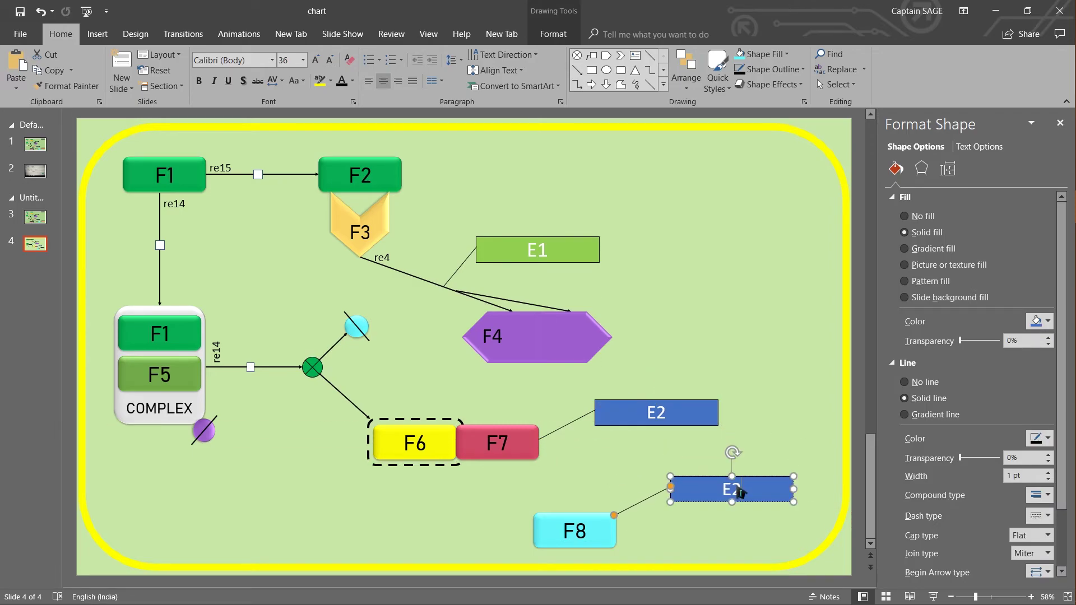
pyautogui.doubleClick(738, 491)
pyautogui.write('E3')
pyautogui.click(564, 37)
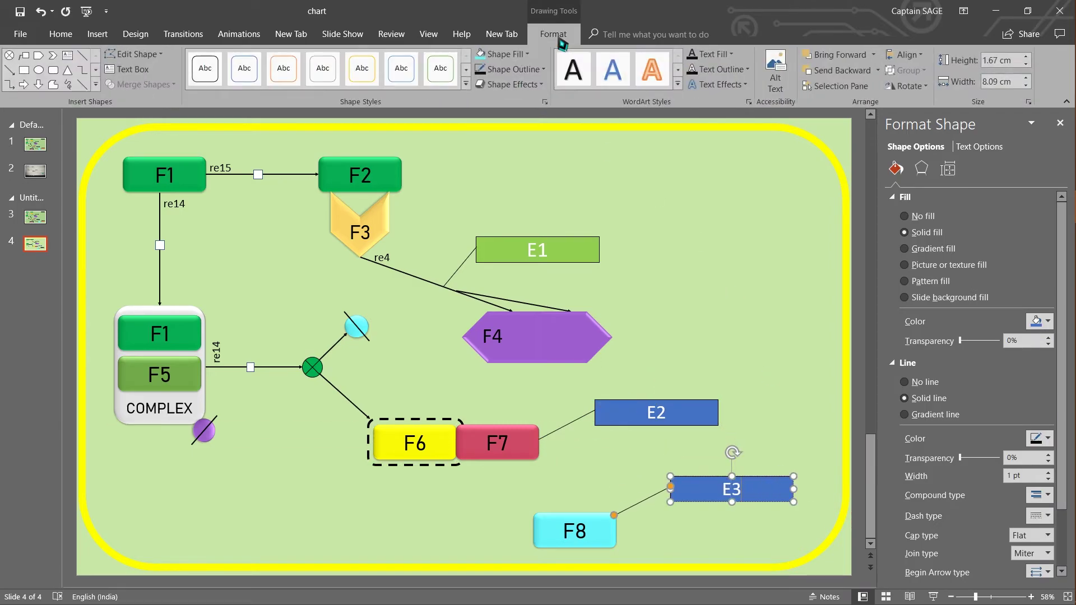
pyautogui.click(505, 54)
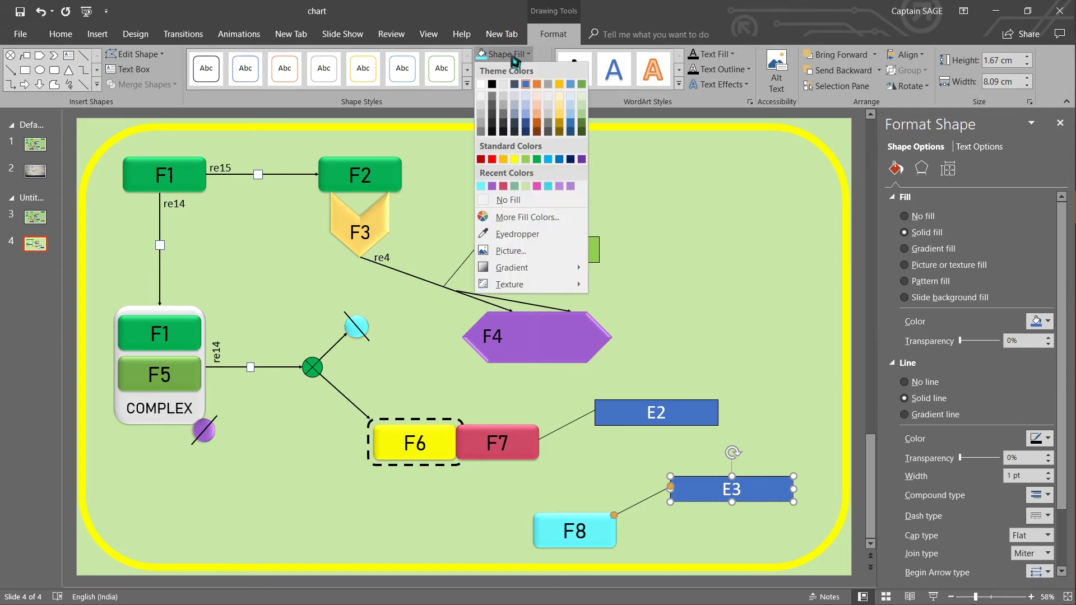
pyautogui.click(582, 159)
pyautogui.press('Escape')
pyautogui.click(250, 175)
# - Copy the re15 connector as an re17 arrow from the purple circle to F8
pyautogui.hotkey('ctrl', 'c')
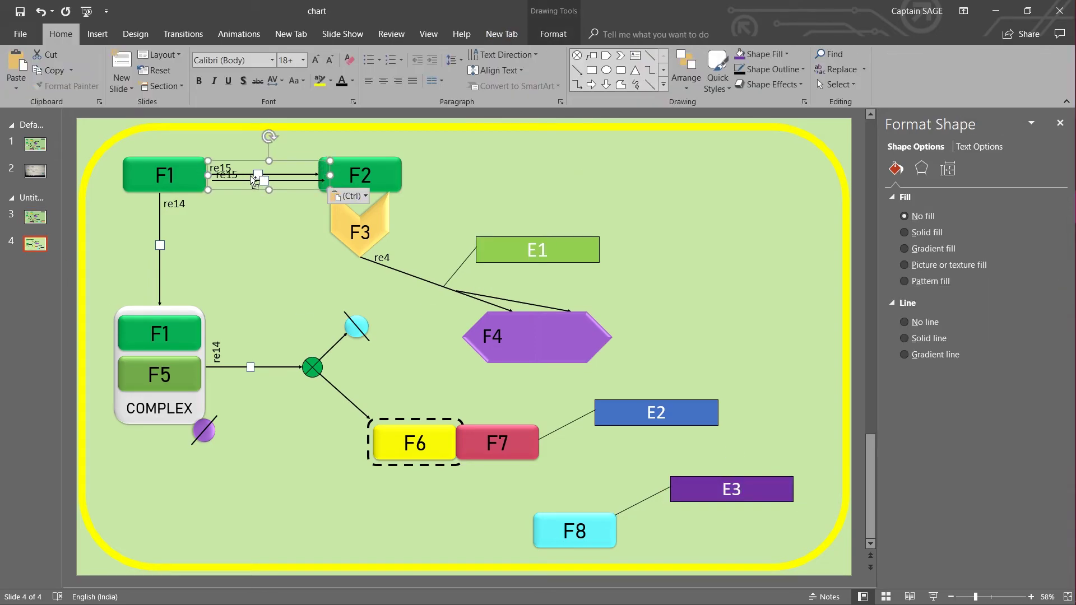
pyautogui.hotkey('ctrl', 'v')
pyautogui.moveTo(252, 179)
pyautogui.mouseDown()
pyautogui.moveTo(288, 457)
pyautogui.moveTo(529, 535)
pyautogui.mouseUp()
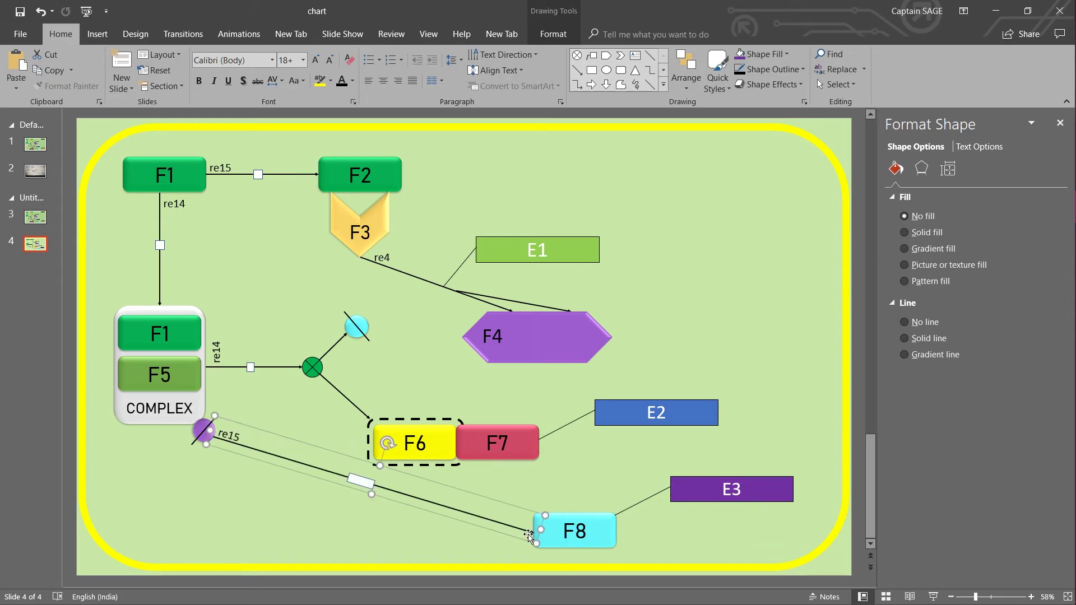
pyautogui.click(242, 452)
pyautogui.moveTo(256, 432)
pyautogui.mouseDown()
pyautogui.moveTo(525, 546)
pyautogui.moveTo(540, 533)
pyautogui.mouseUp()
pyautogui.rightClick(524, 548)
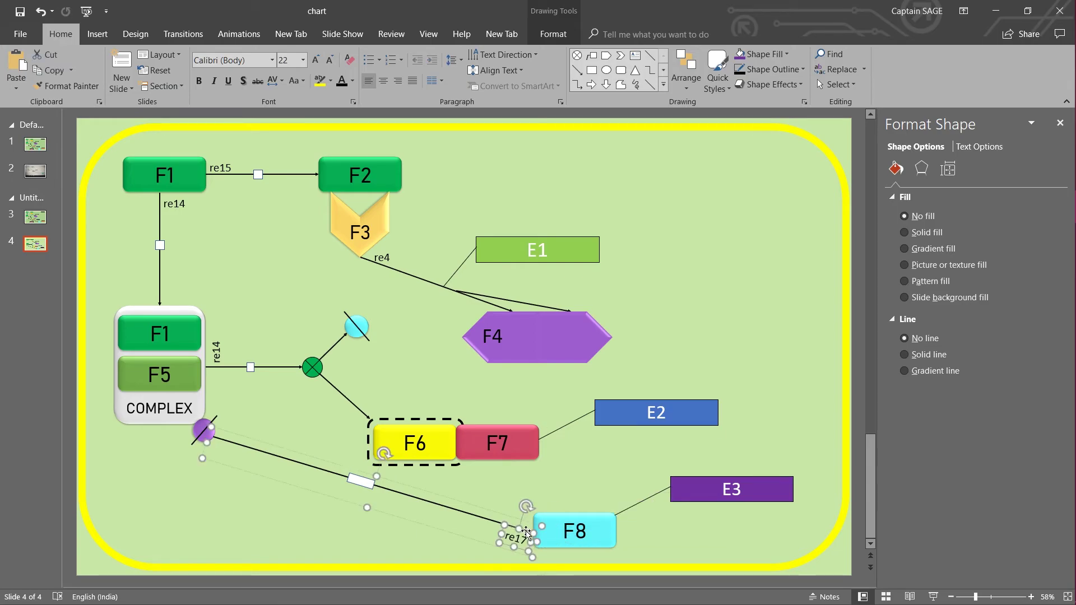
# - Copy E3 as a crimson E4 callout linked to the re17 reaction
pyautogui.moveTo(682, 481)
pyautogui.mouseDown()
pyautogui.moveTo(278, 481)
pyautogui.moveTo(279, 529)
pyautogui.mouseUp()
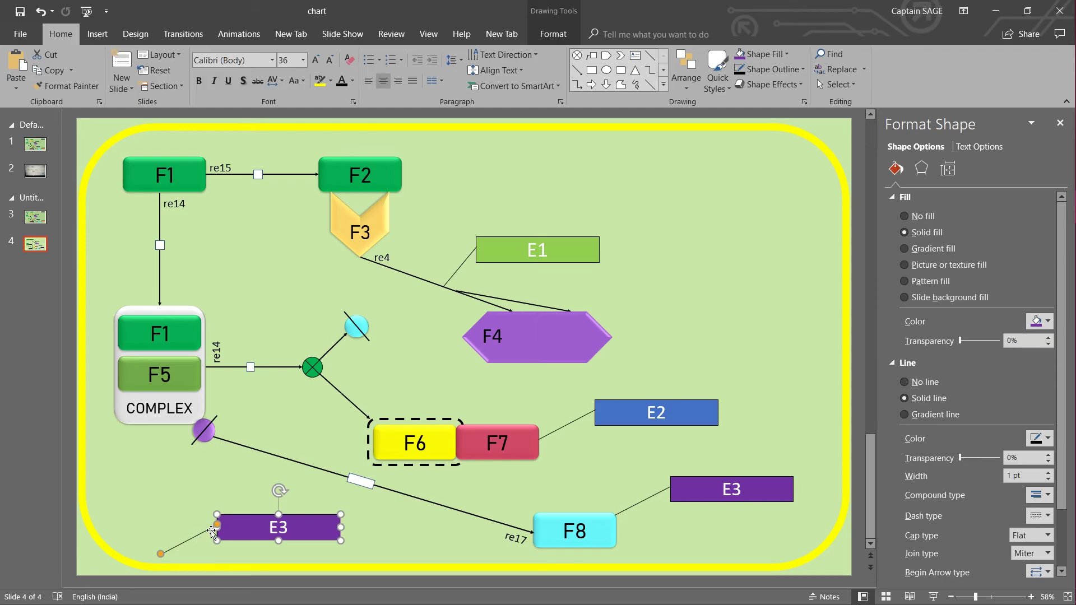
pyautogui.moveTo(210, 516)
pyautogui.mouseDown()
pyautogui.moveTo(165, 546)
pyautogui.moveTo(321, 517)
pyautogui.moveTo(308, 518)
pyautogui.mouseUp()
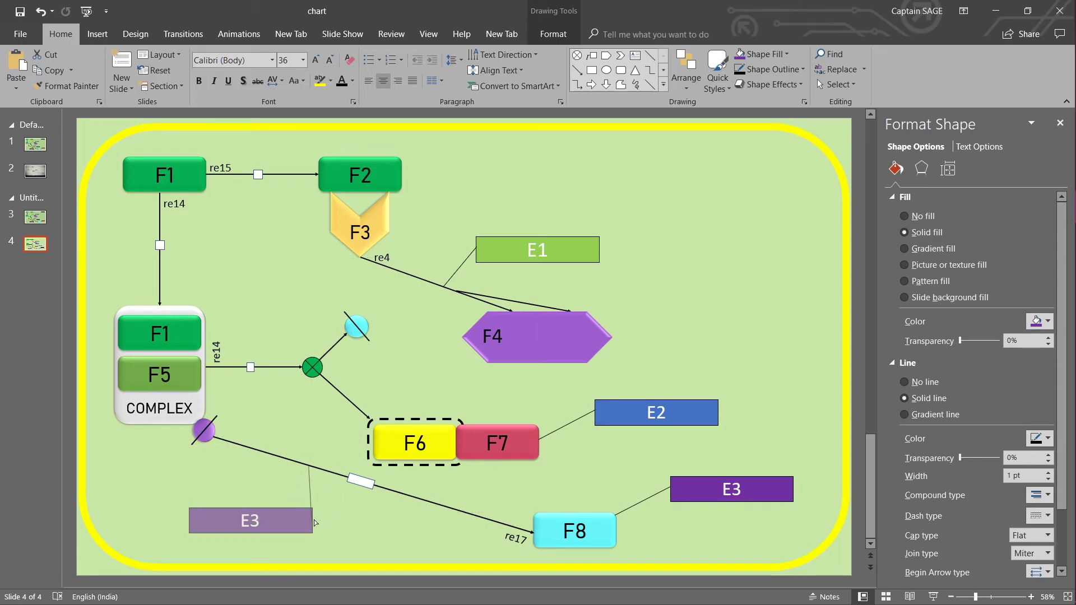
pyautogui.moveTo(319, 473); pyautogui.dragTo(339, 474)
pyautogui.click(258, 528)
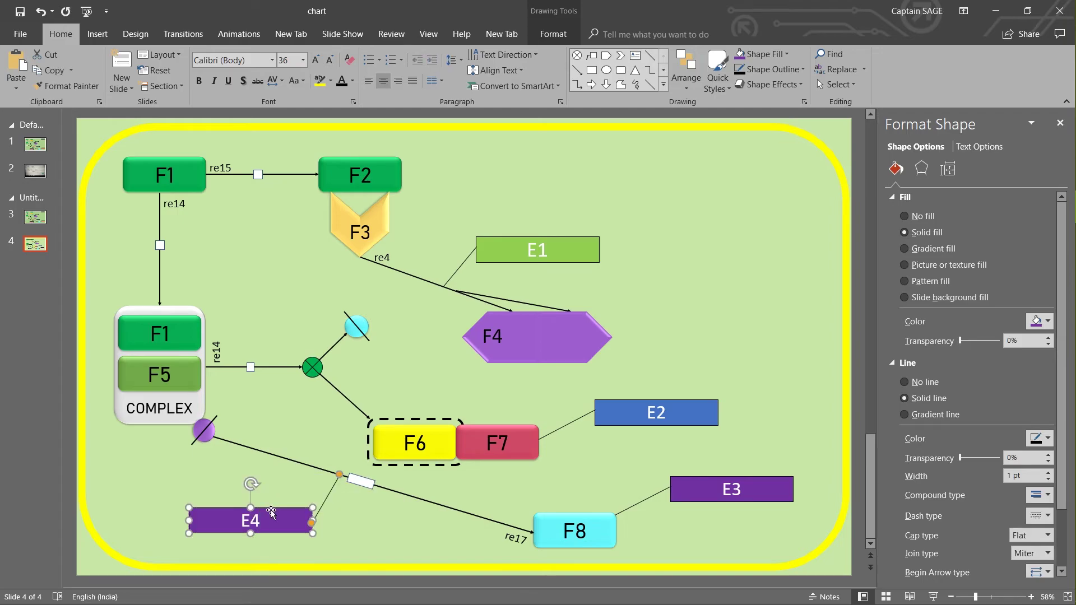
pyautogui.click(553, 34)
pyautogui.click(502, 54)
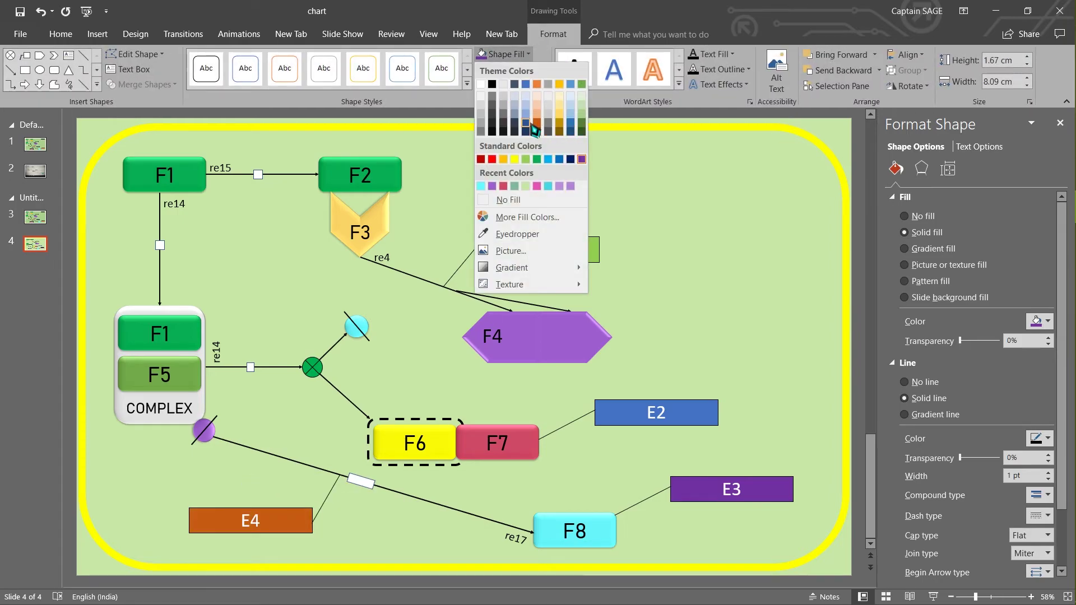
pyautogui.click(504, 186)
pyautogui.click(361, 481)
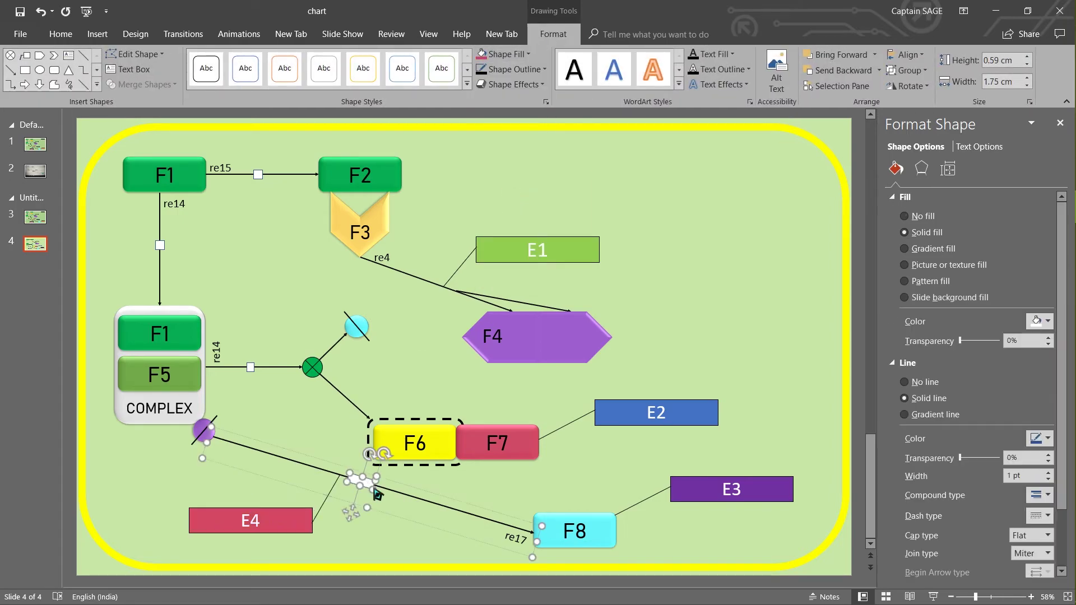
pyautogui.moveTo(377, 494); pyautogui.dragTo(352, 480)
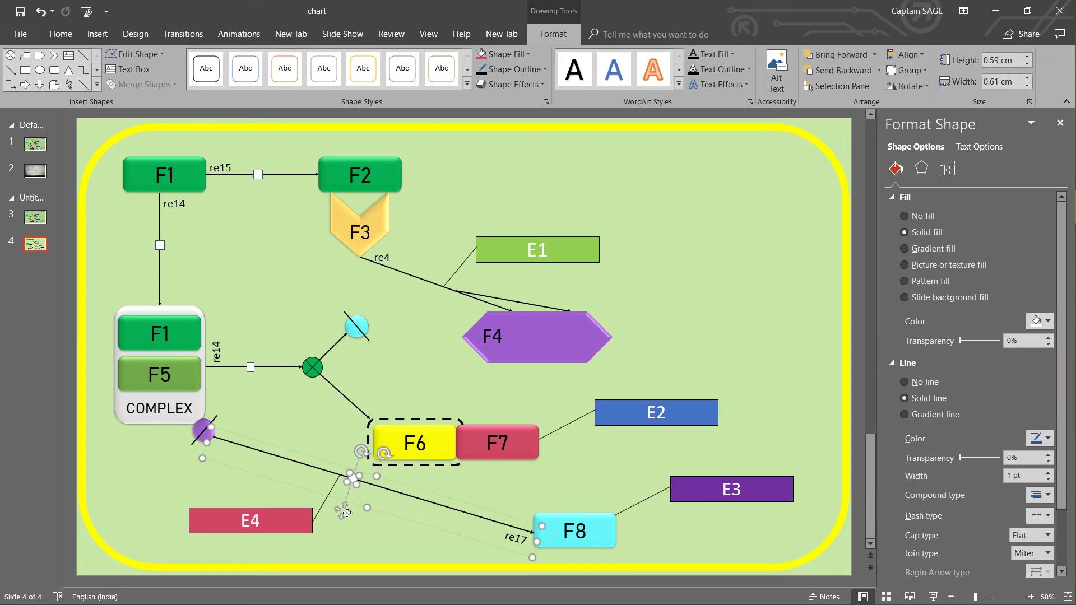
pyautogui.click(348, 488)
# - Reattach the re4 arrow's end to the top of the purple F4 hexagon
pyautogui.click(491, 294)
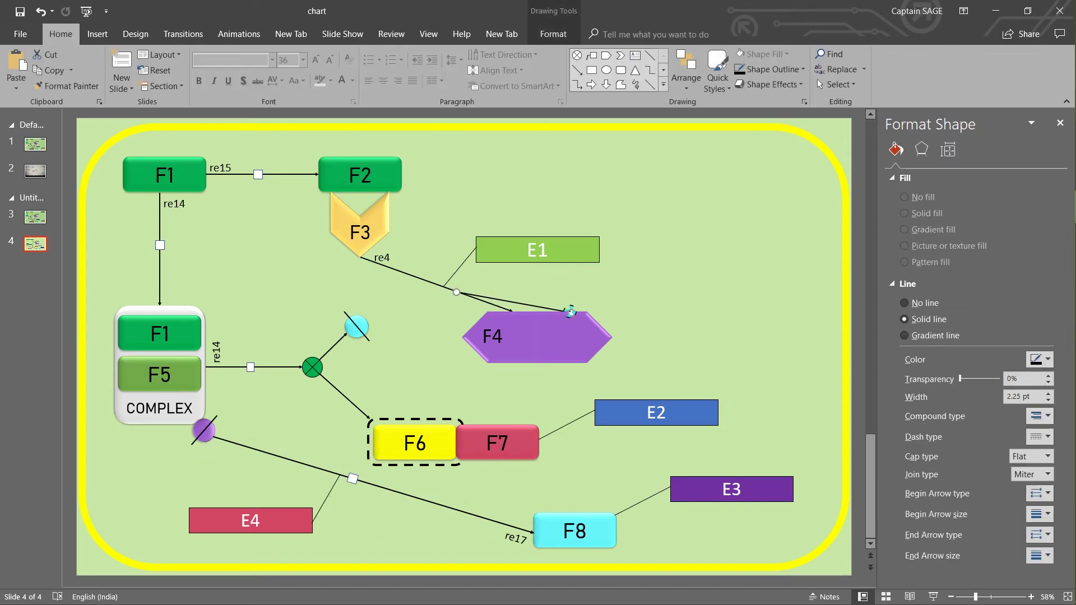
pyautogui.moveTo(570, 311); pyautogui.dragTo(562, 310)
pyautogui.click(619, 301)
pyautogui.click(538, 324)
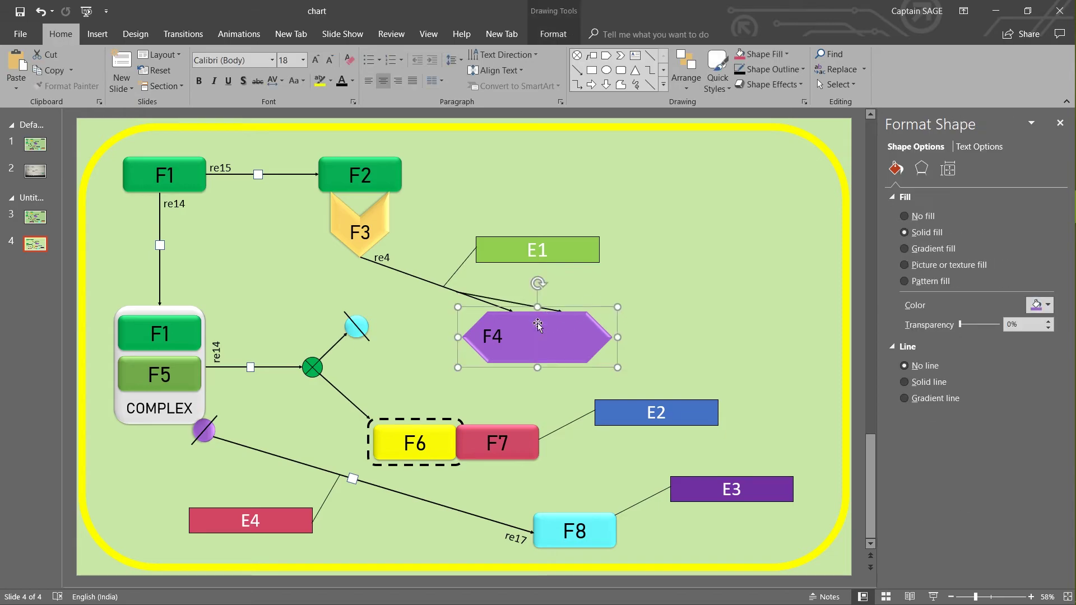
pyautogui.moveTo(499, 298); pyautogui.dragTo(493, 295)
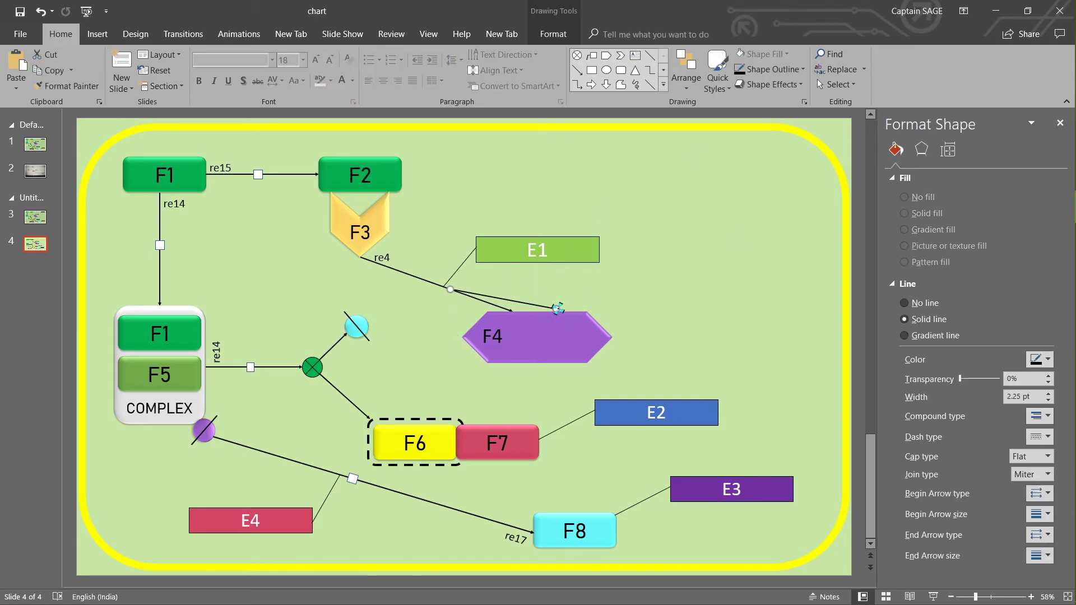
pyautogui.moveTo(558, 308); pyautogui.dragTo(550, 311)
pyautogui.click(608, 371)
pyautogui.click(502, 348)
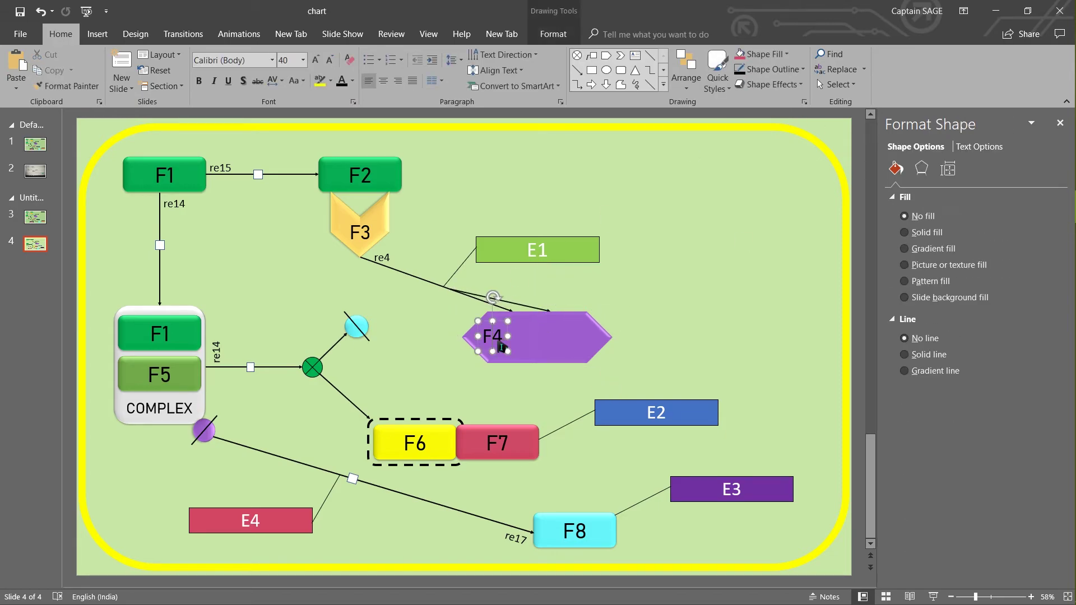
pyautogui.click(97, 34)
# - Add a centred 40 pt CELL text box with a black outline at the top right
pyautogui.click(567, 70)
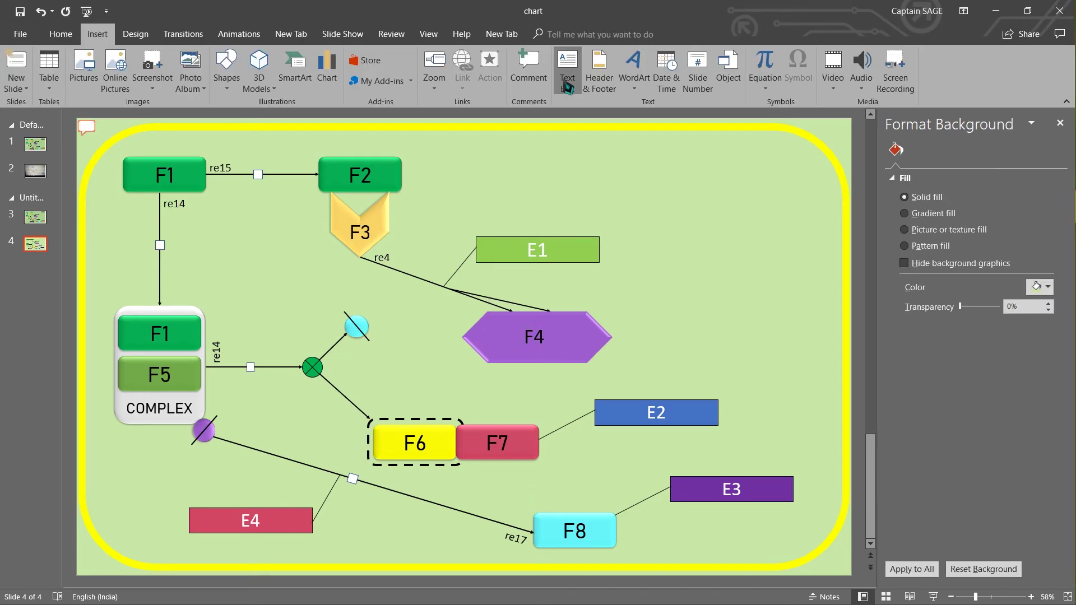
pyautogui.moveTo(657, 158); pyautogui.dragTo(798, 194)
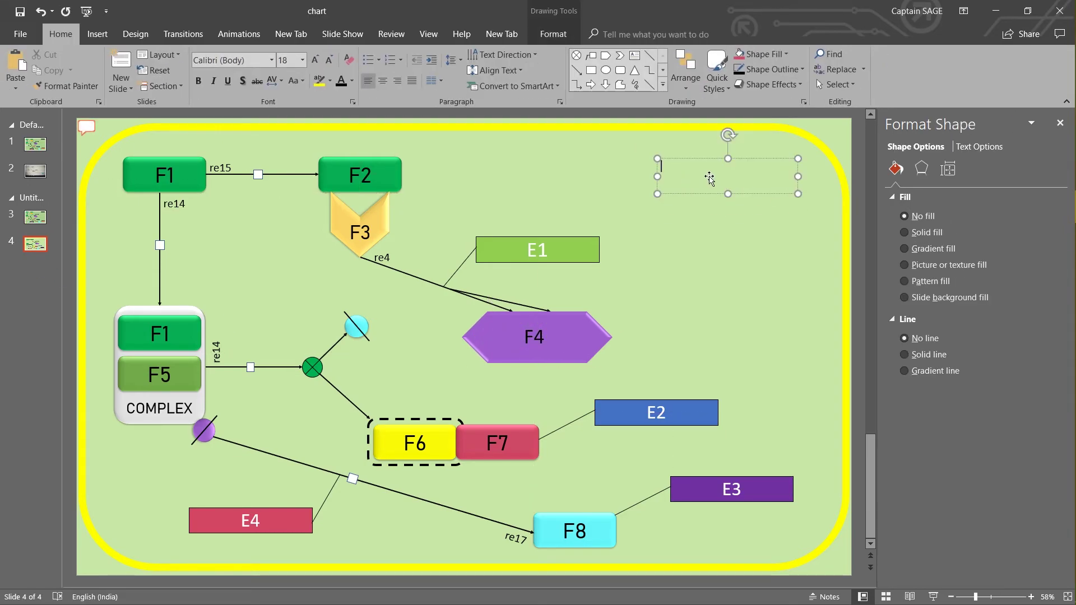
pyautogui.write('q')
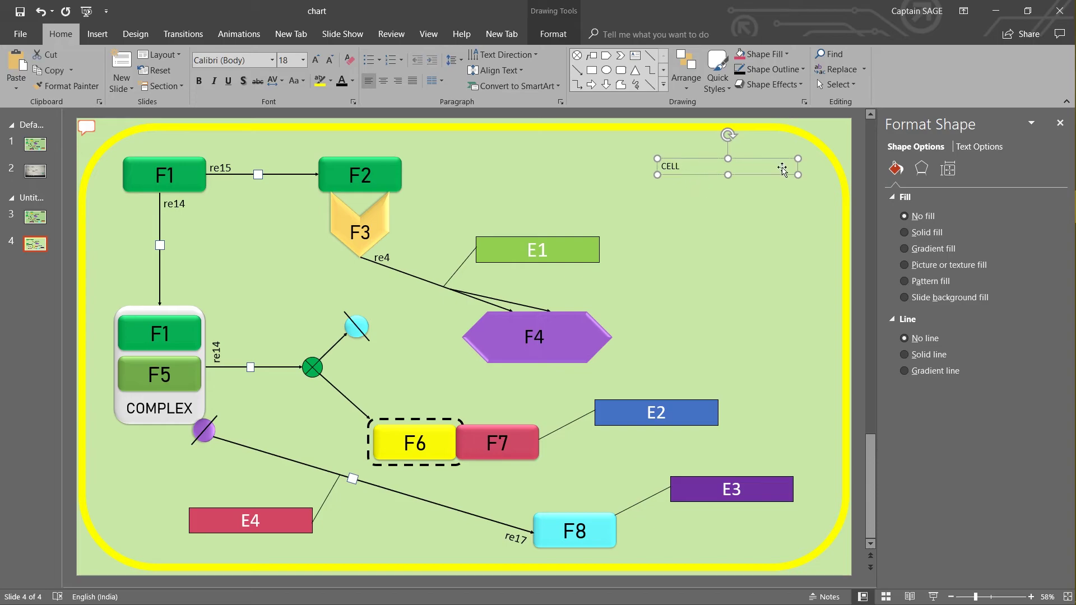
pyautogui.moveTo(798, 174)
pyautogui.mouseDown()
pyautogui.moveTo(692, 174)
pyautogui.moveTo(728, 183)
pyautogui.moveTo(749, 159)
pyautogui.mouseUp()
pyautogui.hotkey('ctrl', 'shift', '.')
pyautogui.hotkey('ctrl', 'shift', '.')
pyautogui.hotkey('ctrl', 'shift', '.')
pyautogui.hotkey('ctrl', 'shift', '.')
pyautogui.hotkey('ctrl', 'shift', '.')
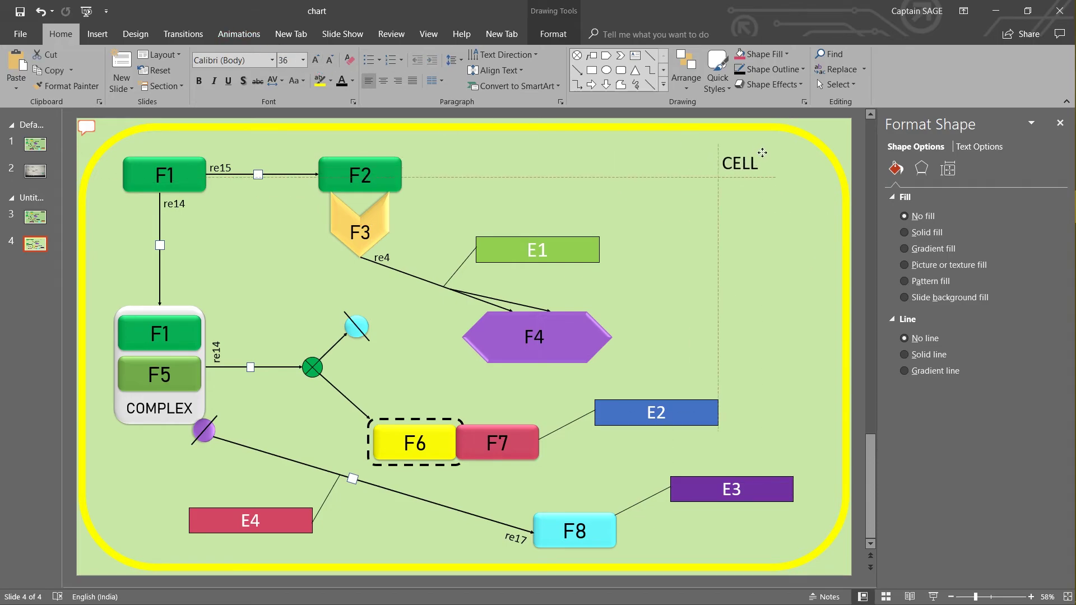
pyautogui.click(315, 60)
pyautogui.click(382, 80)
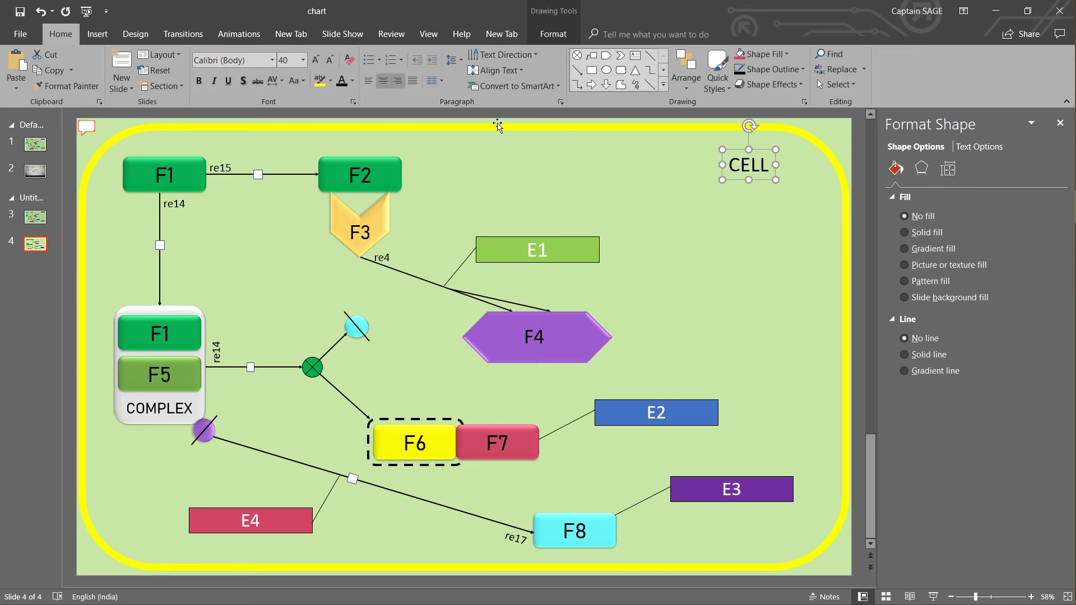
pyautogui.click(553, 34)
pyautogui.click(507, 69)
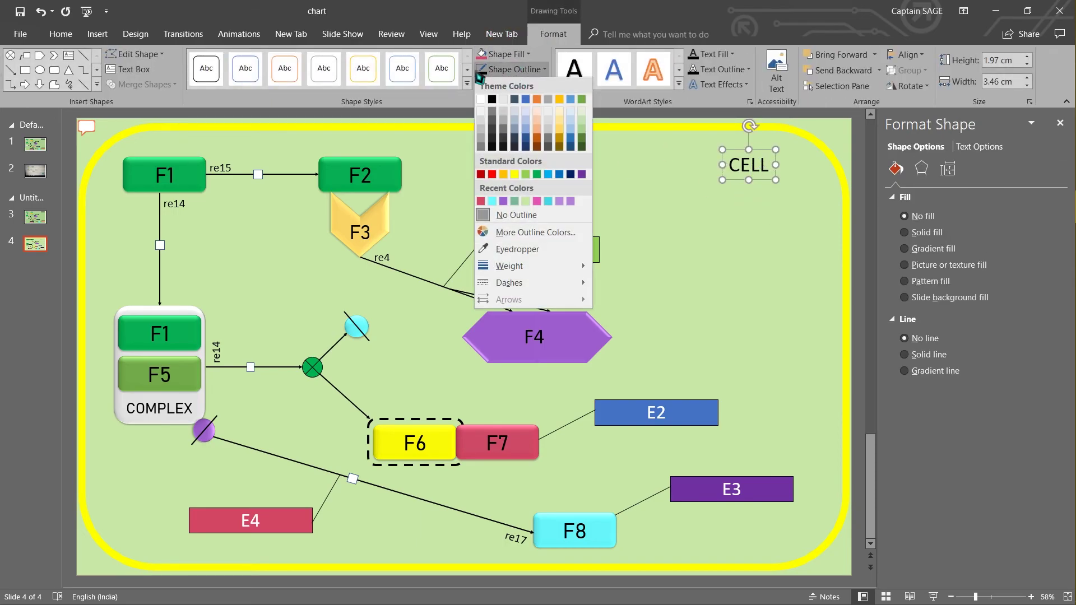
pyautogui.click(492, 82)
pyautogui.click(767, 255)
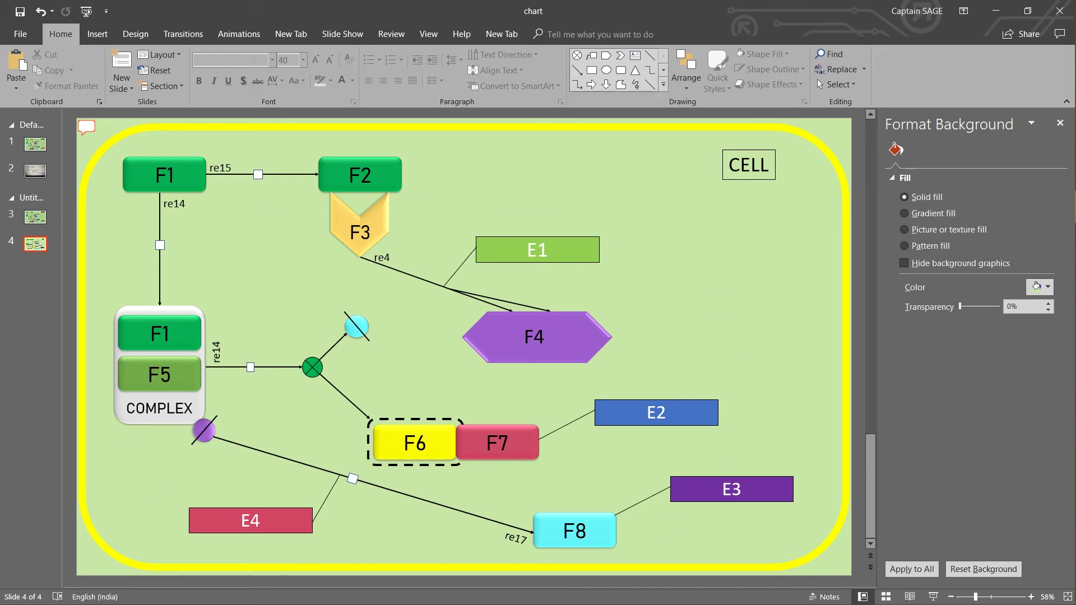
# - Place a light green rectangle covering the whole slide behind the diagram
pyautogui.click(97, 33)
pyautogui.click(227, 71)
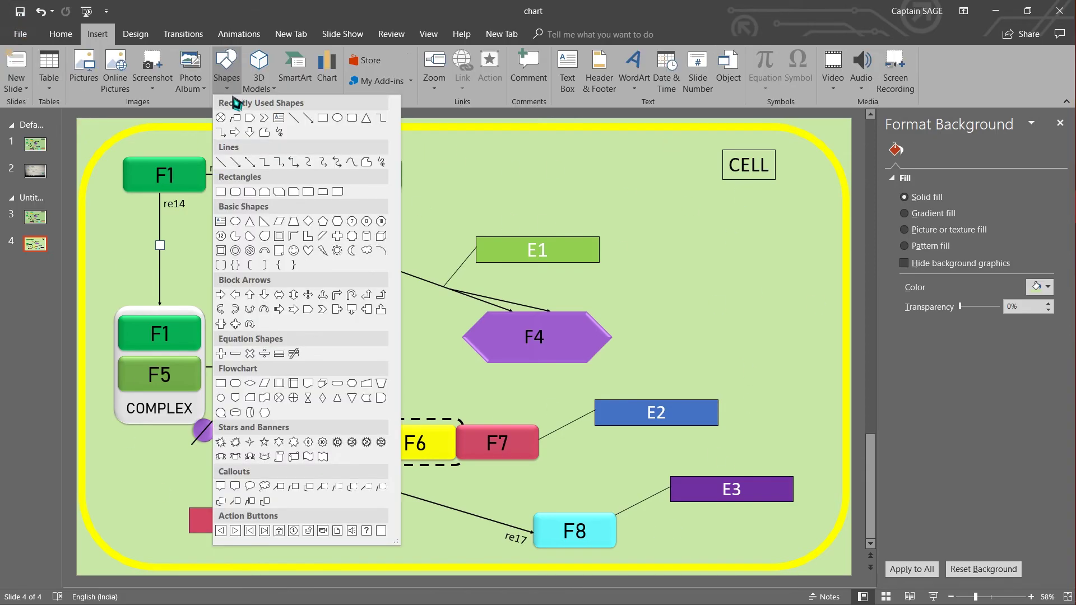
pyautogui.click(215, 192)
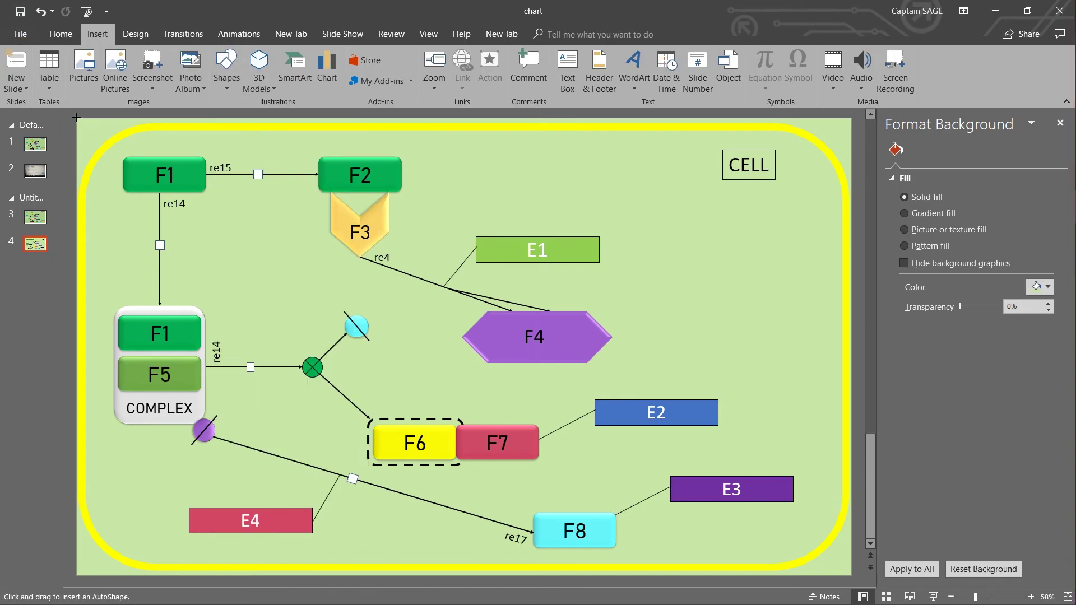
pyautogui.moveTo(77, 117)
pyautogui.mouseDown()
pyautogui.moveTo(864, 571)
pyautogui.moveTo(852, 577)
pyautogui.mouseUp()
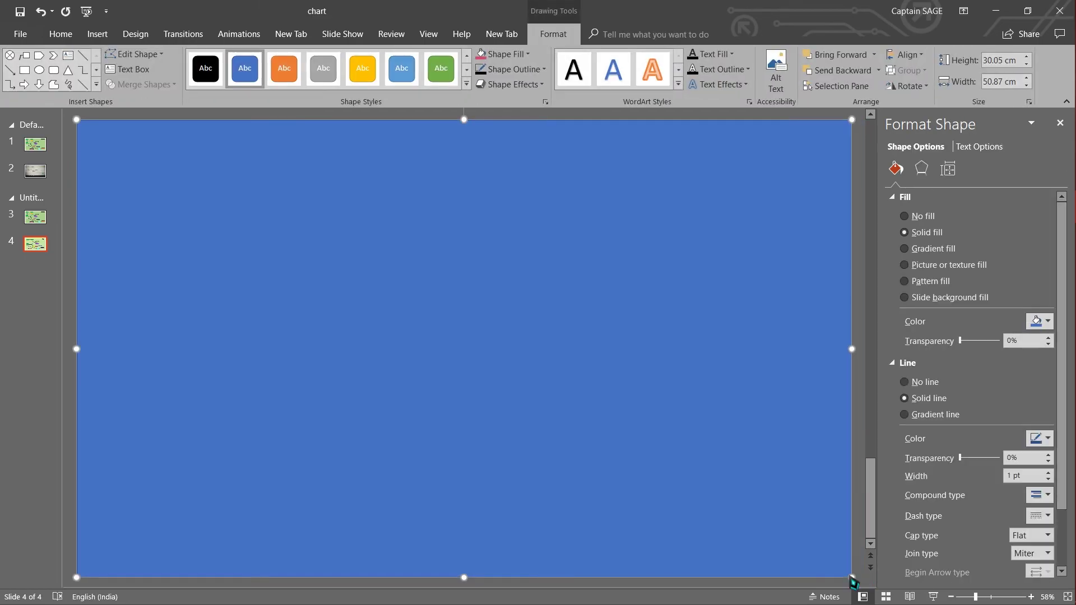
pyautogui.click(879, 71)
pyautogui.click(866, 111)
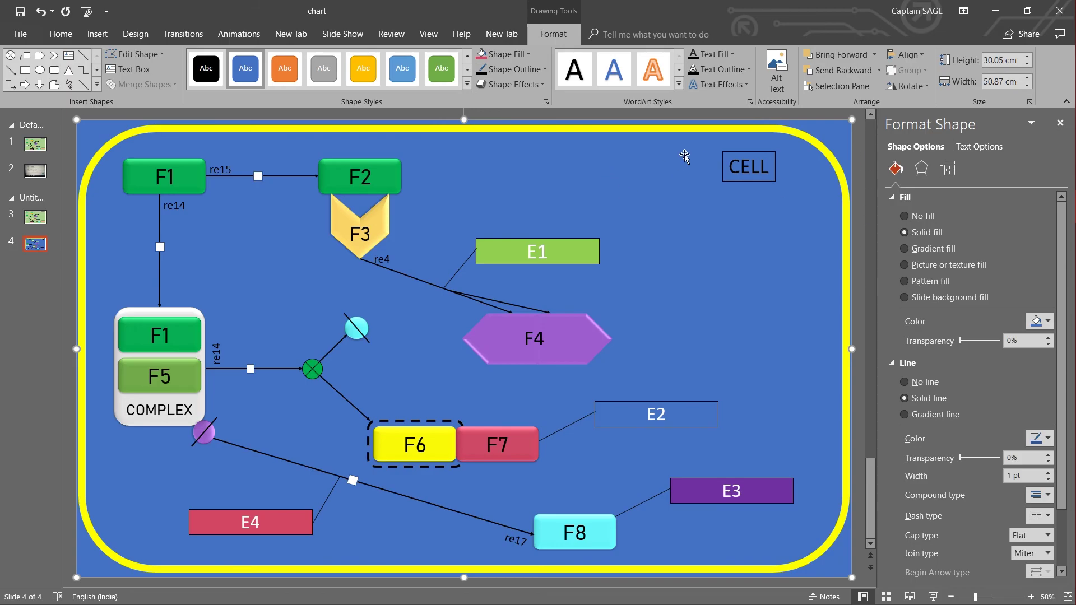
pyautogui.click(517, 55)
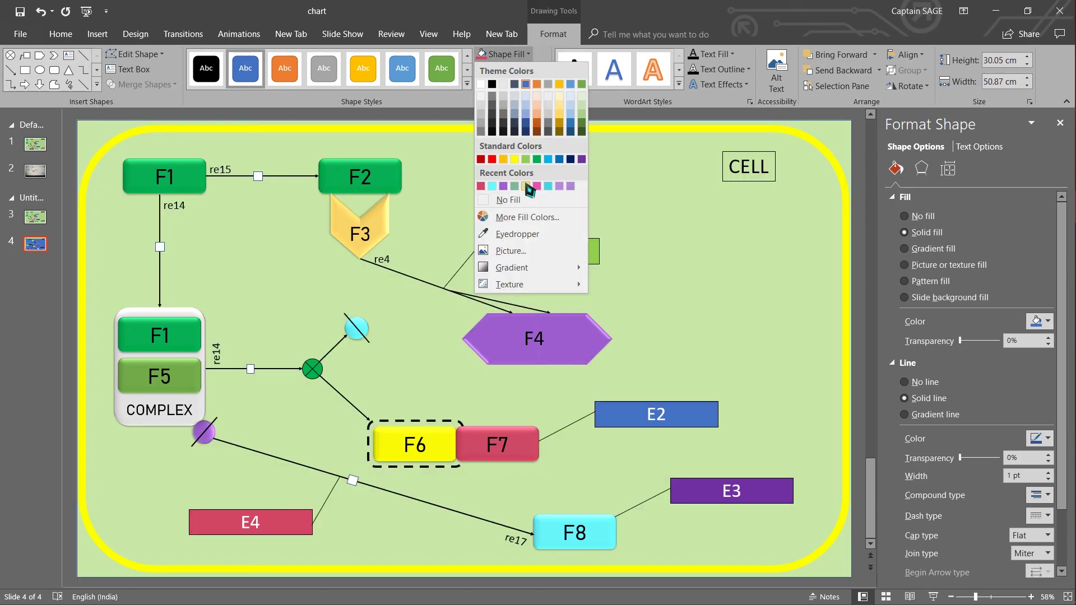
pyautogui.click(526, 186)
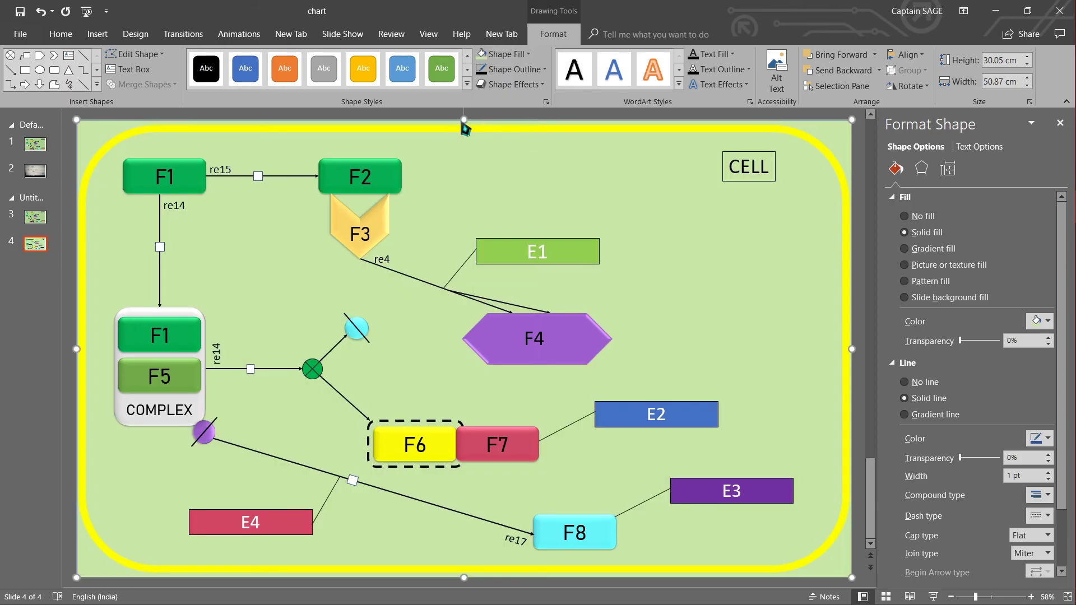
pyautogui.press('Escape')
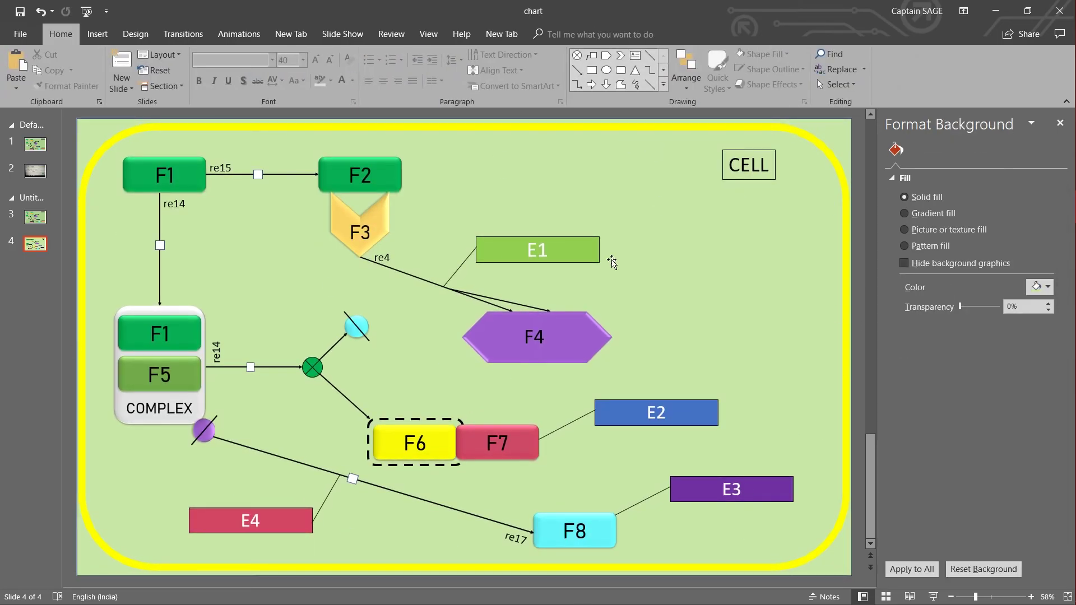
# - Select all shapes on slide 4 and group them into one object
pyautogui.hotkey('ctrl', 'a')
pyautogui.click(553, 34)
pyautogui.click(906, 70)
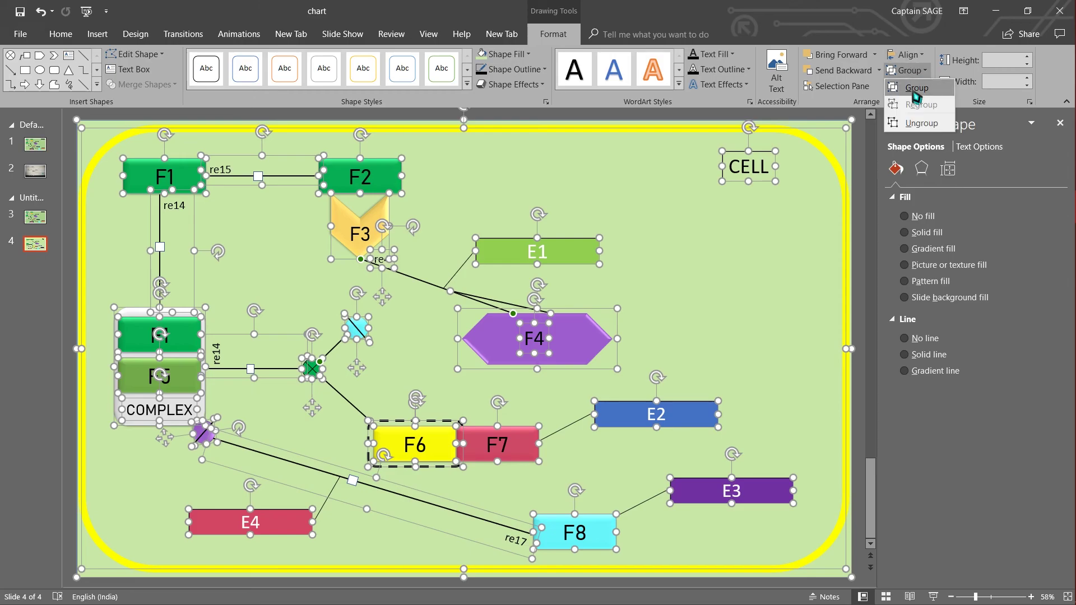
pyautogui.click(917, 97)
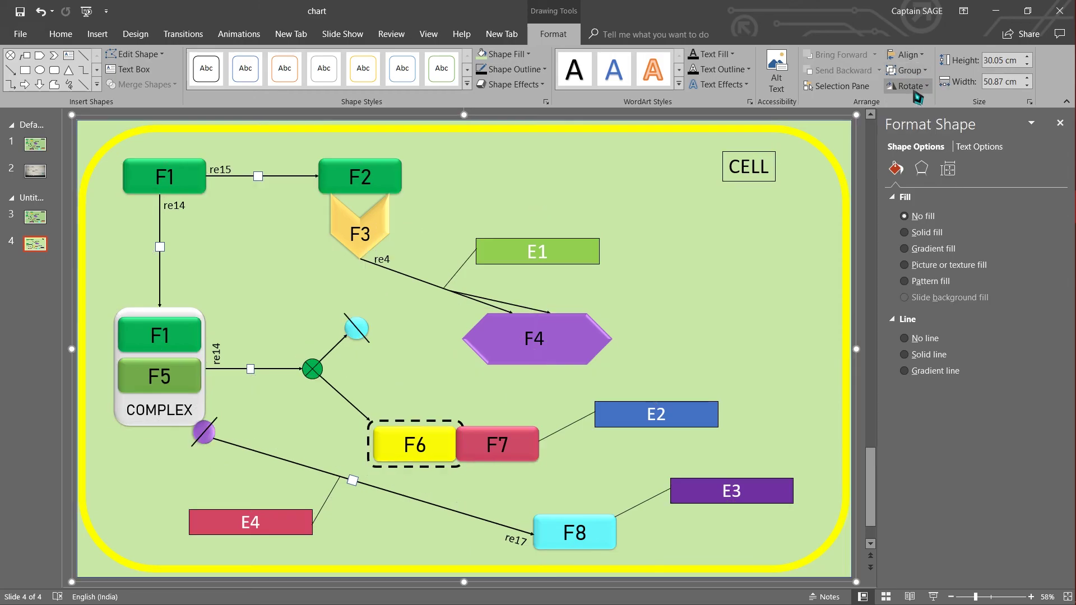
pyautogui.moveTo(298, 235); pyautogui.dragTo(298, 235)
pyautogui.click(313, 243)
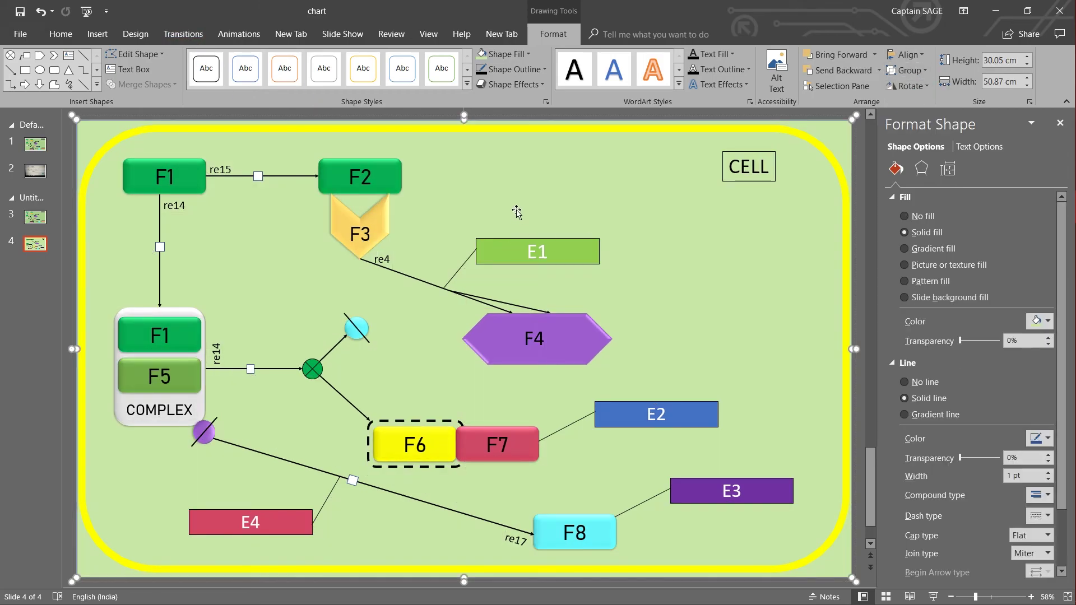
# - Save the grouped diagram as a PNG picture named 'new chart' in Downloads
pyautogui.rightClick(498, 151)
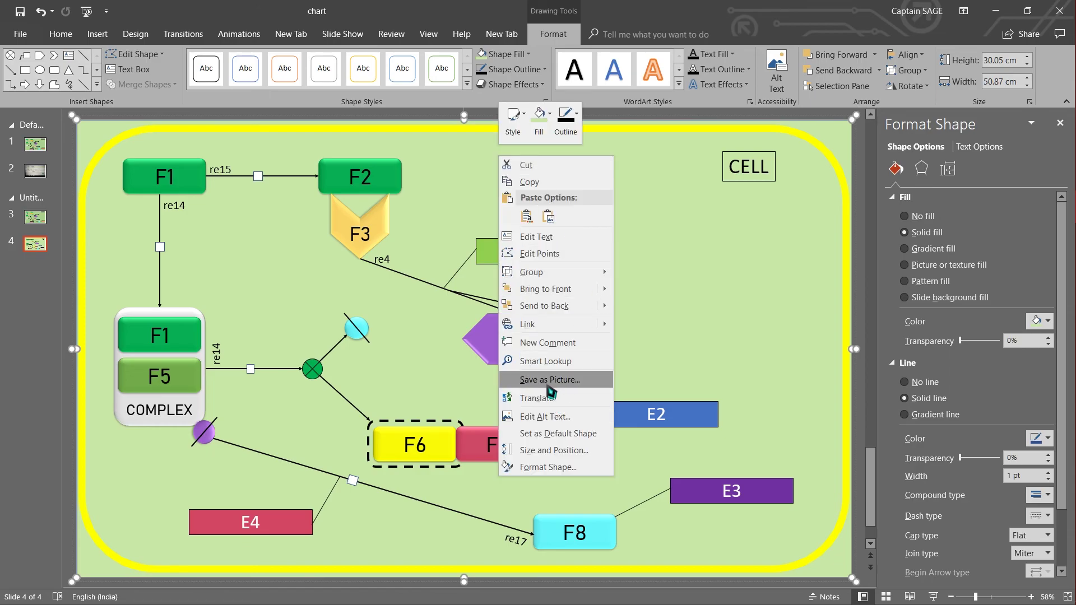
pyautogui.click(547, 384)
pyautogui.click(69, 118)
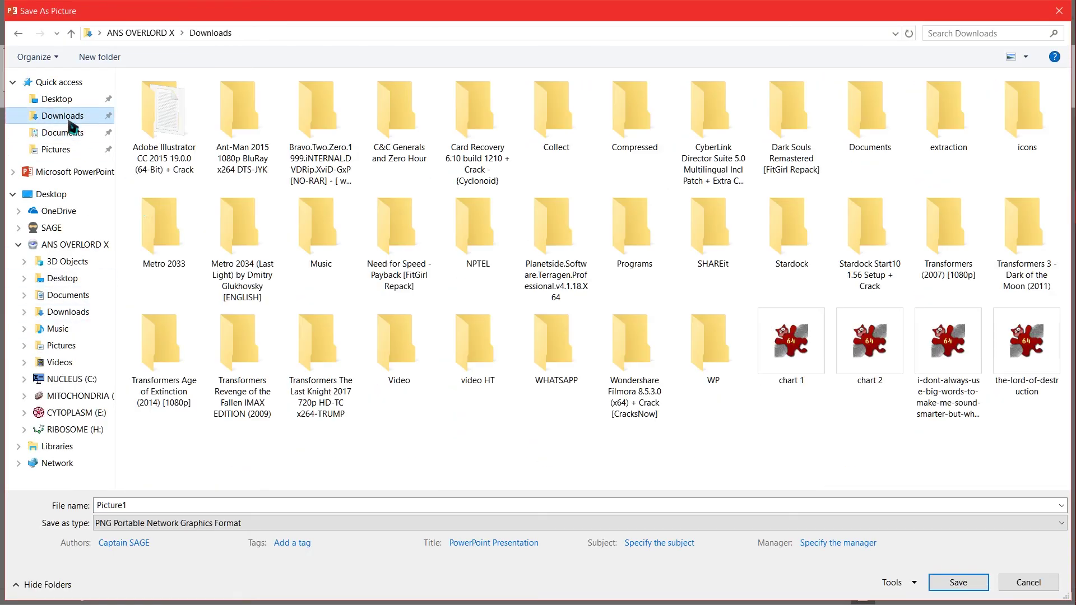
pyautogui.doubleClick(554, 505)
pyautogui.write('new ')
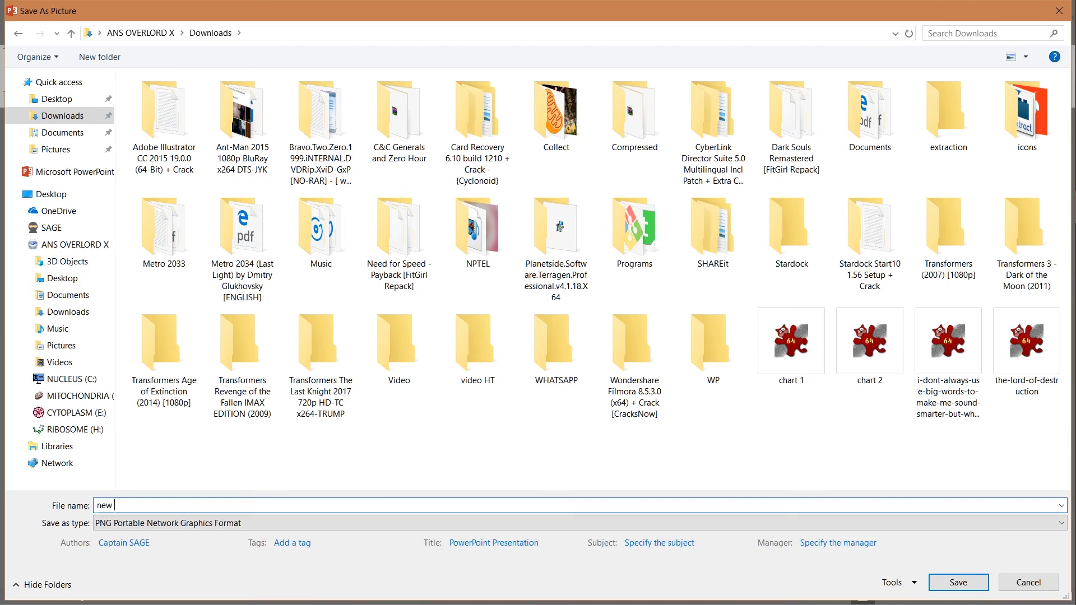
pyautogui.write('chart')
pyautogui.click(566, 523)
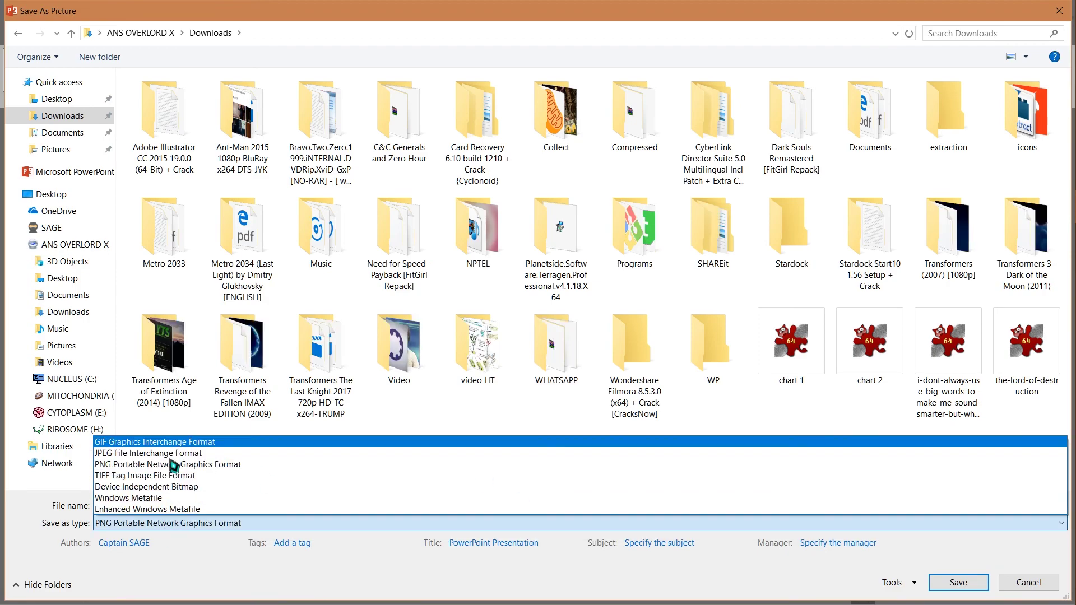
pyautogui.click(168, 465)
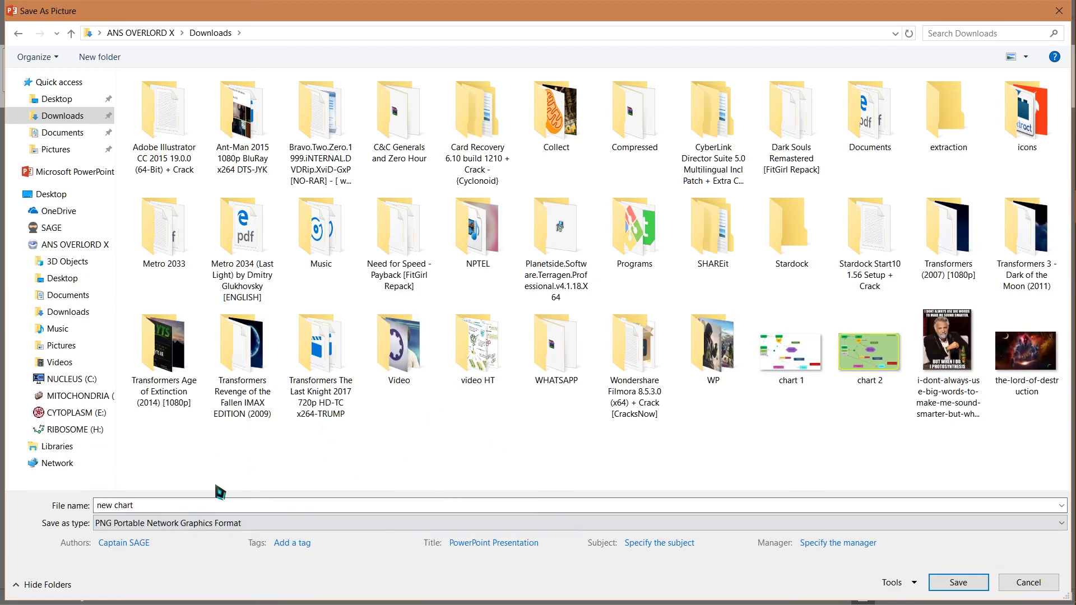
pyautogui.click(958, 583)
# - Open 'new chart.png' from the Downloads folder in IrfanView
pyautogui.press('super+e')
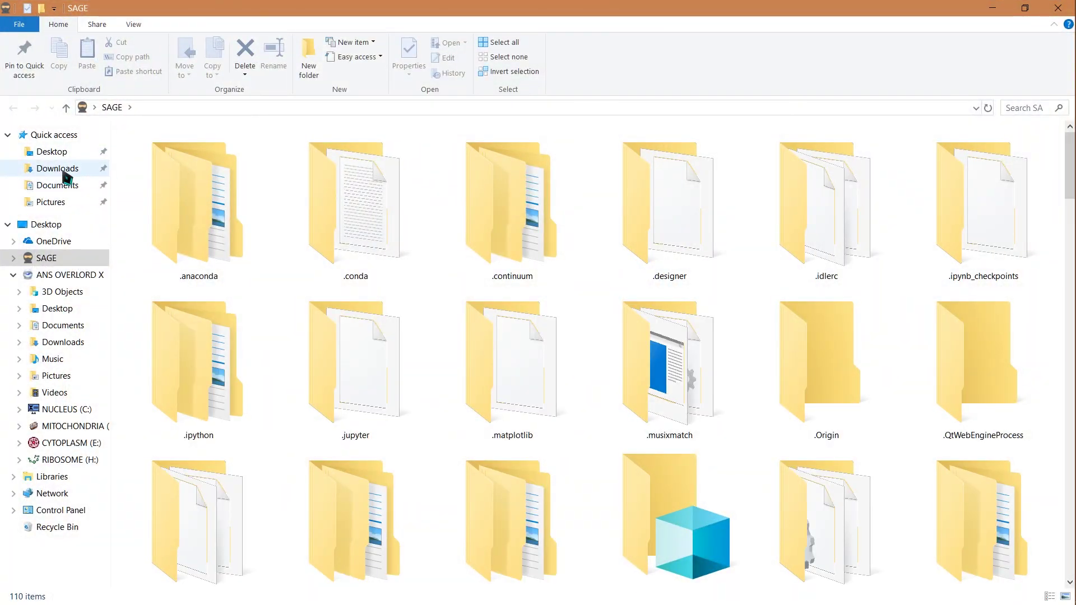
pyautogui.click(62, 172)
pyautogui.scroll(-15, 532, 387)
pyautogui.scroll(-3, 548, 387)
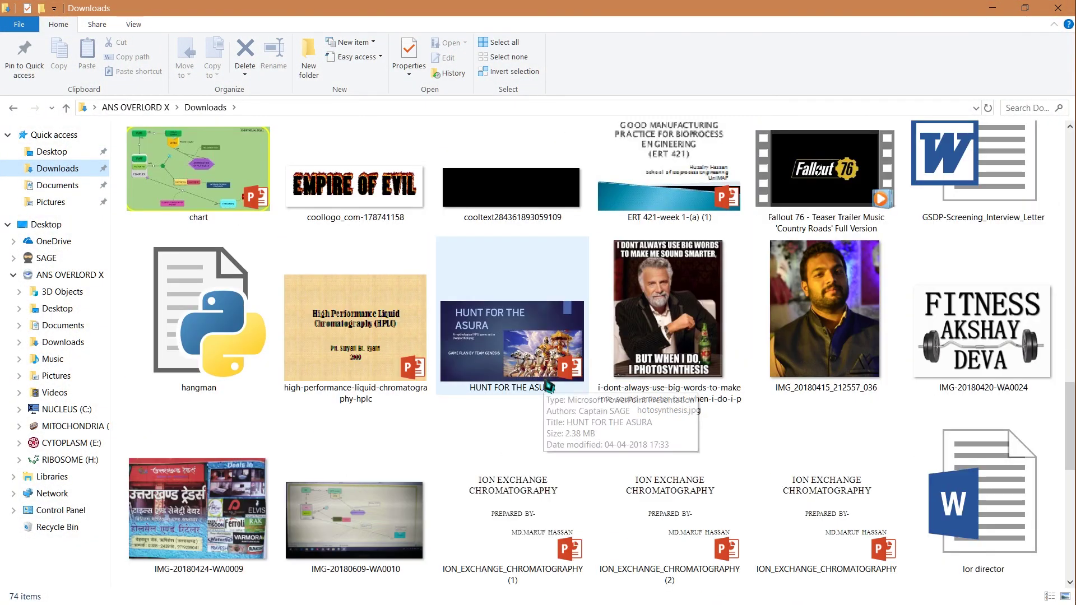
pyautogui.scroll(-5, 548, 387)
pyautogui.doubleClick(985, 359)
# - Zoom out in IrfanView until the whole diagram and yellow CELL frame fit the window
pyautogui.scroll(3, 666, 298)
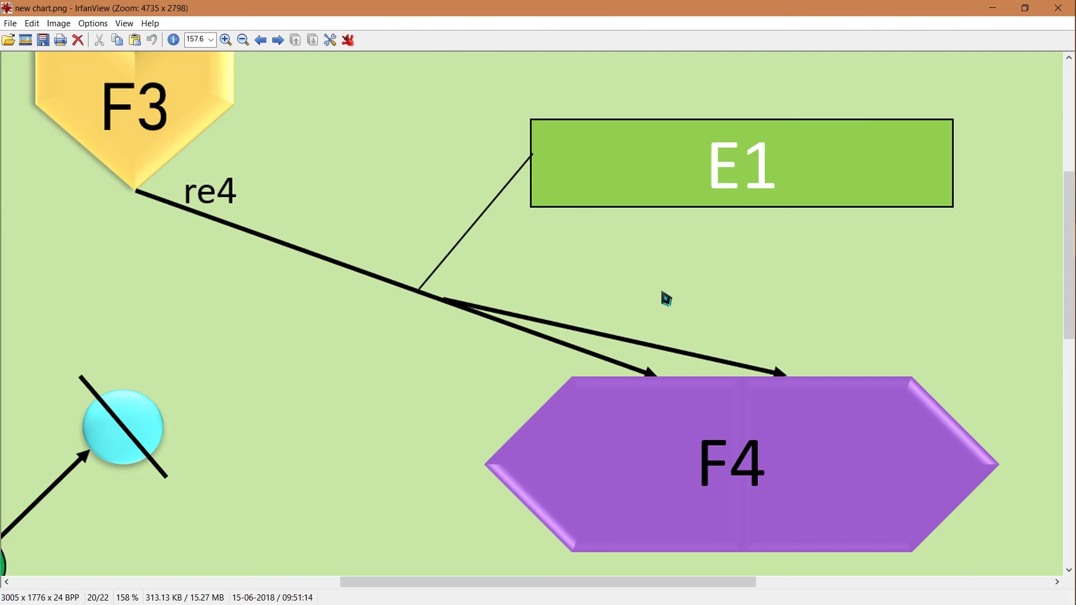
pyautogui.scroll(2, 666, 298)
pyautogui.scroll(-5, 533, 320)
pyautogui.scroll(-1, 517, 289)
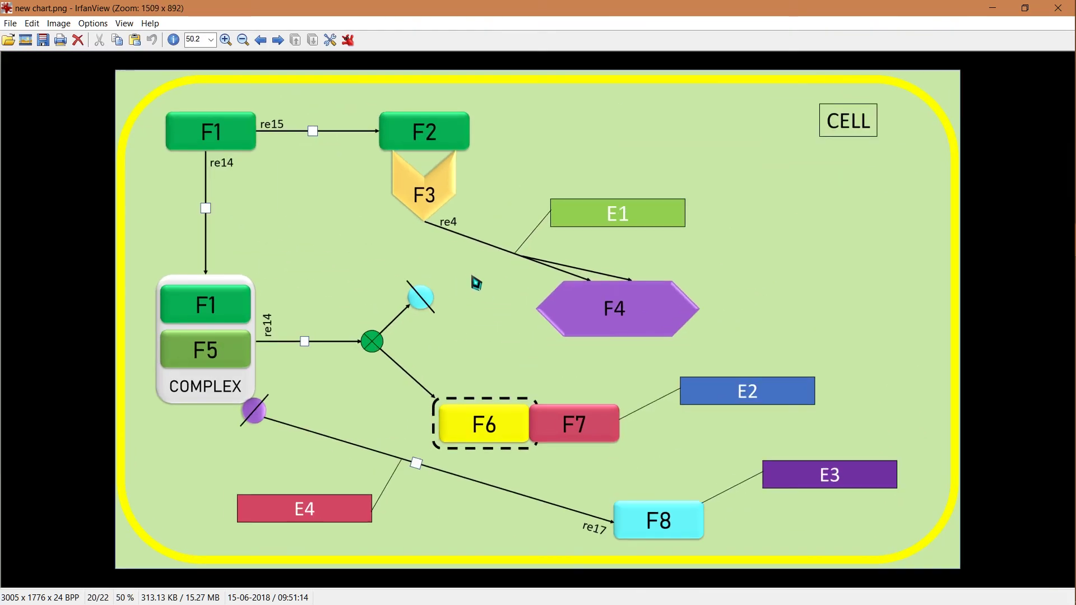